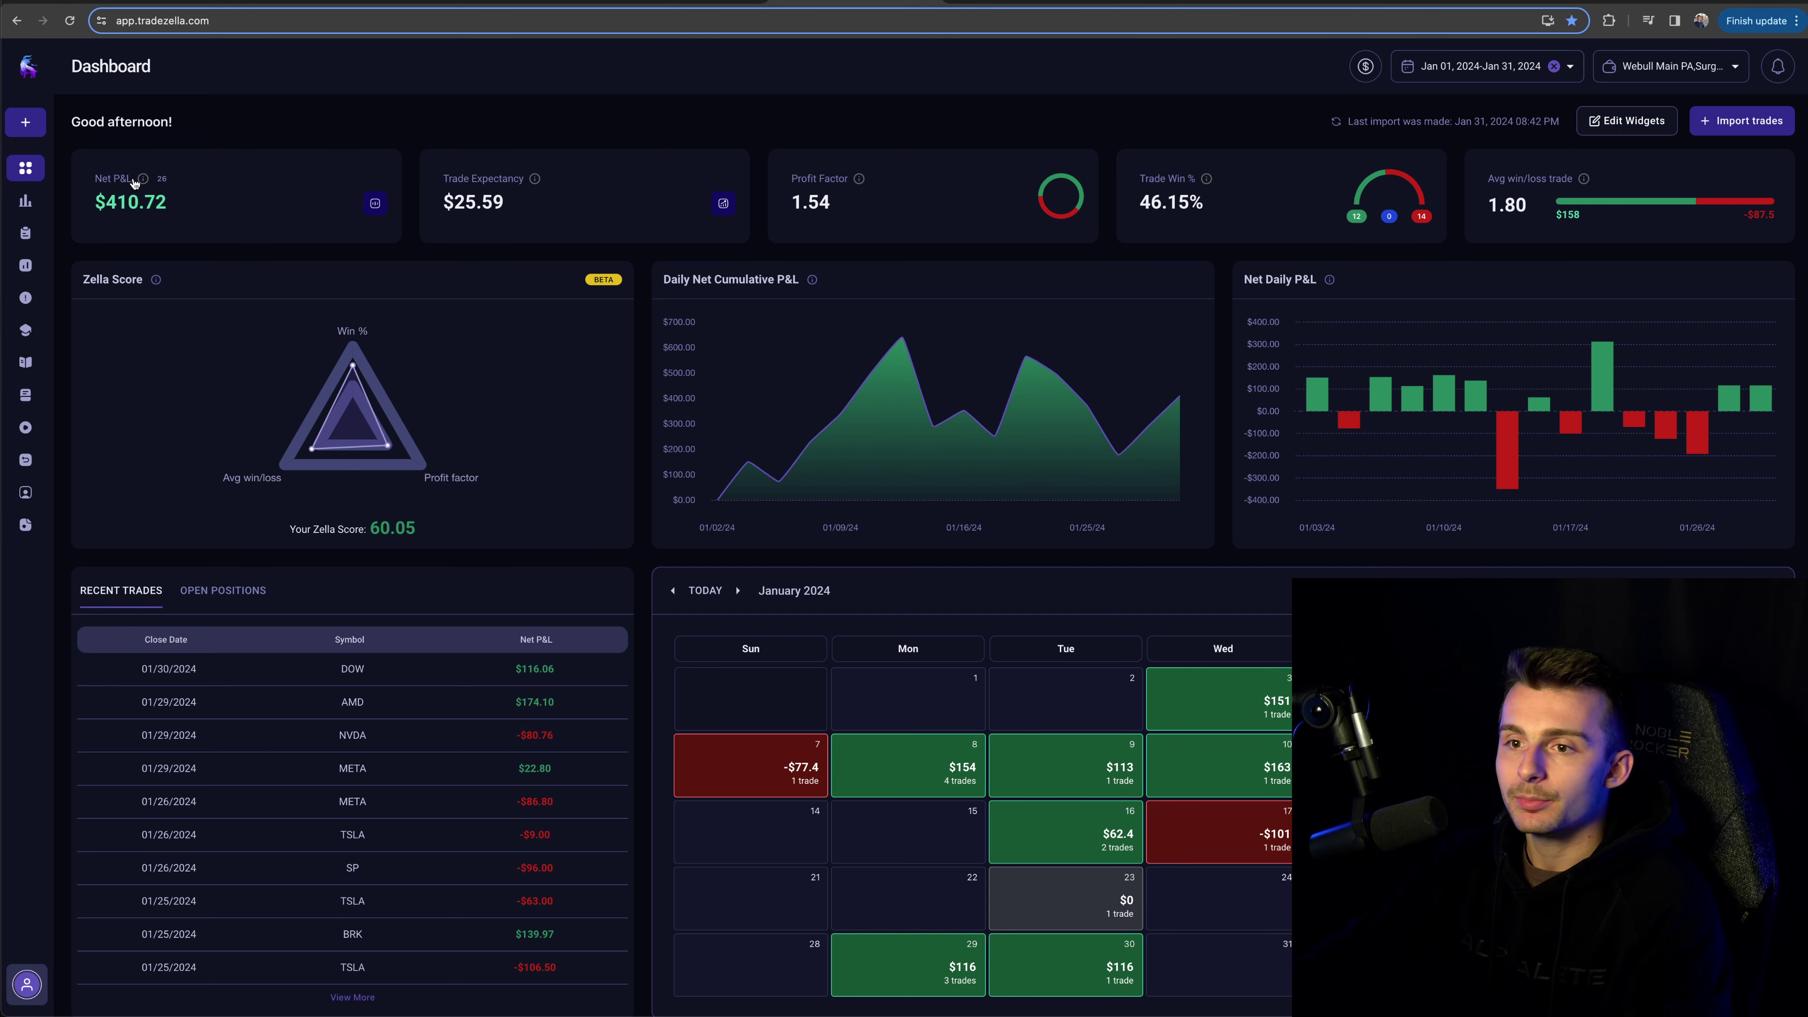
drag(201, 203, 85, 204)
scroll(84, 204, down, 1)
scroll(264, 235, up, 1)
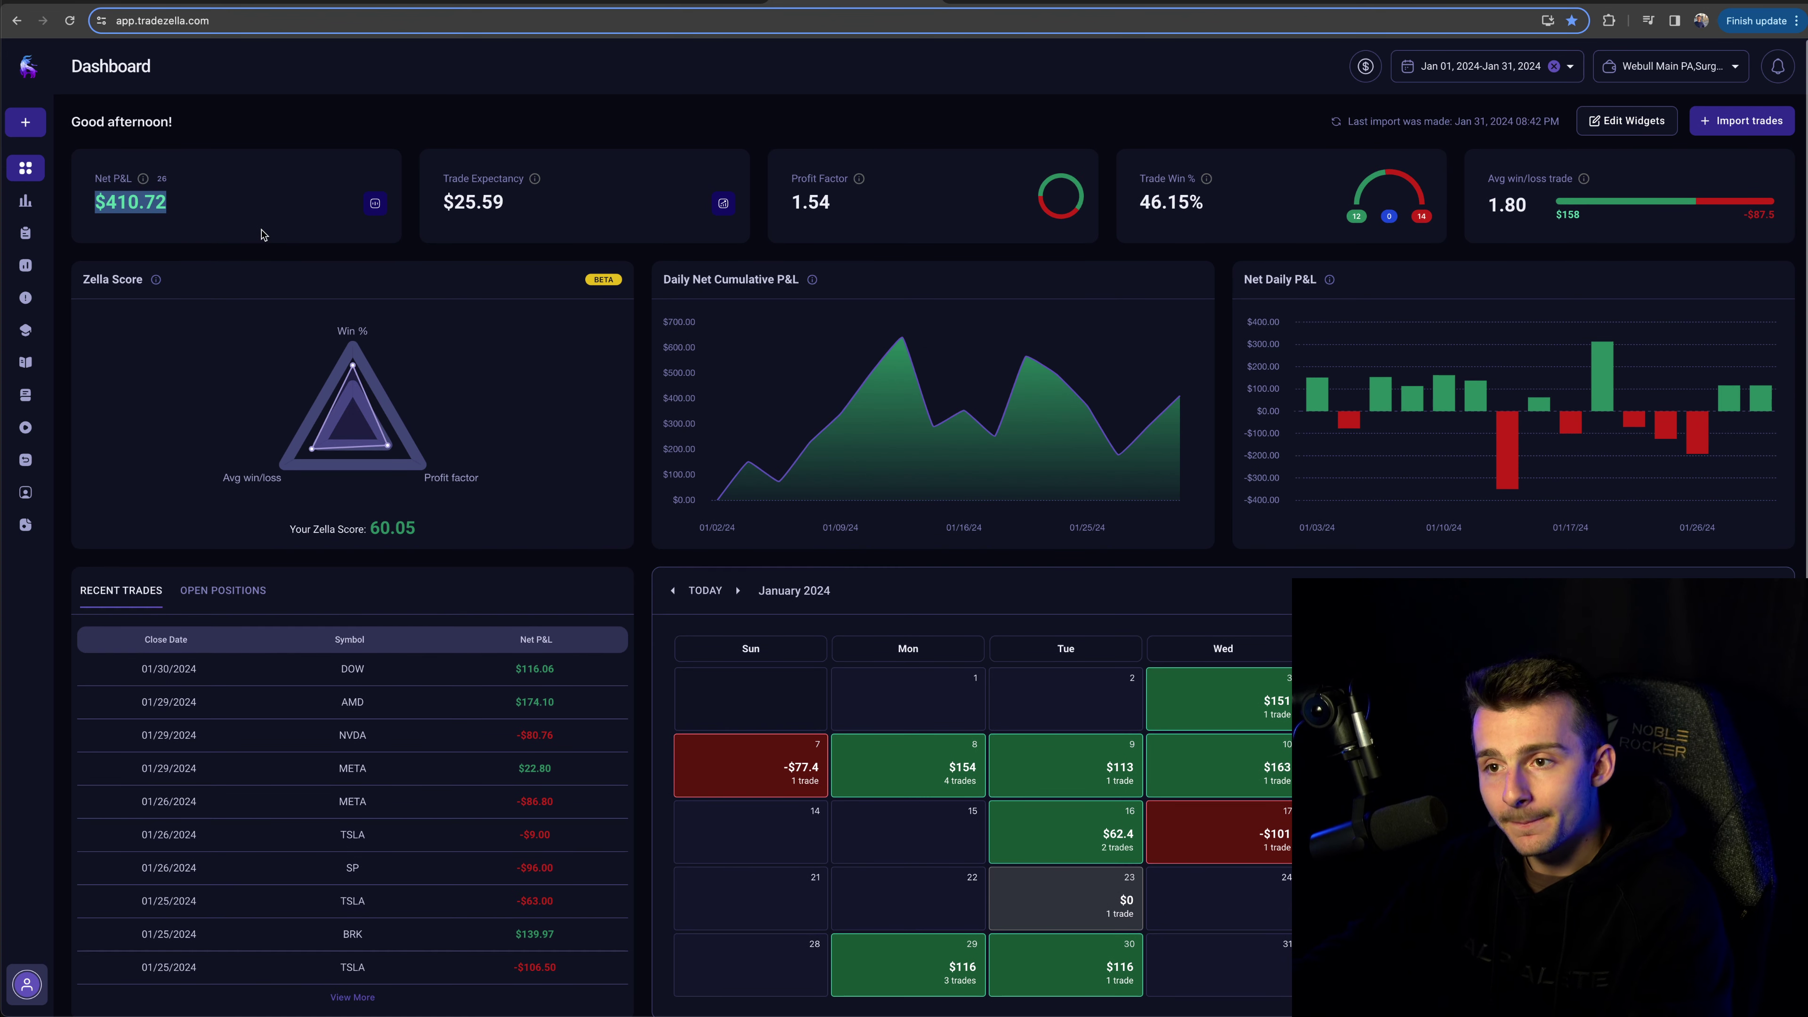
drag(193, 206, 89, 212)
click(223, 203)
scroll(223, 203, down, 1)
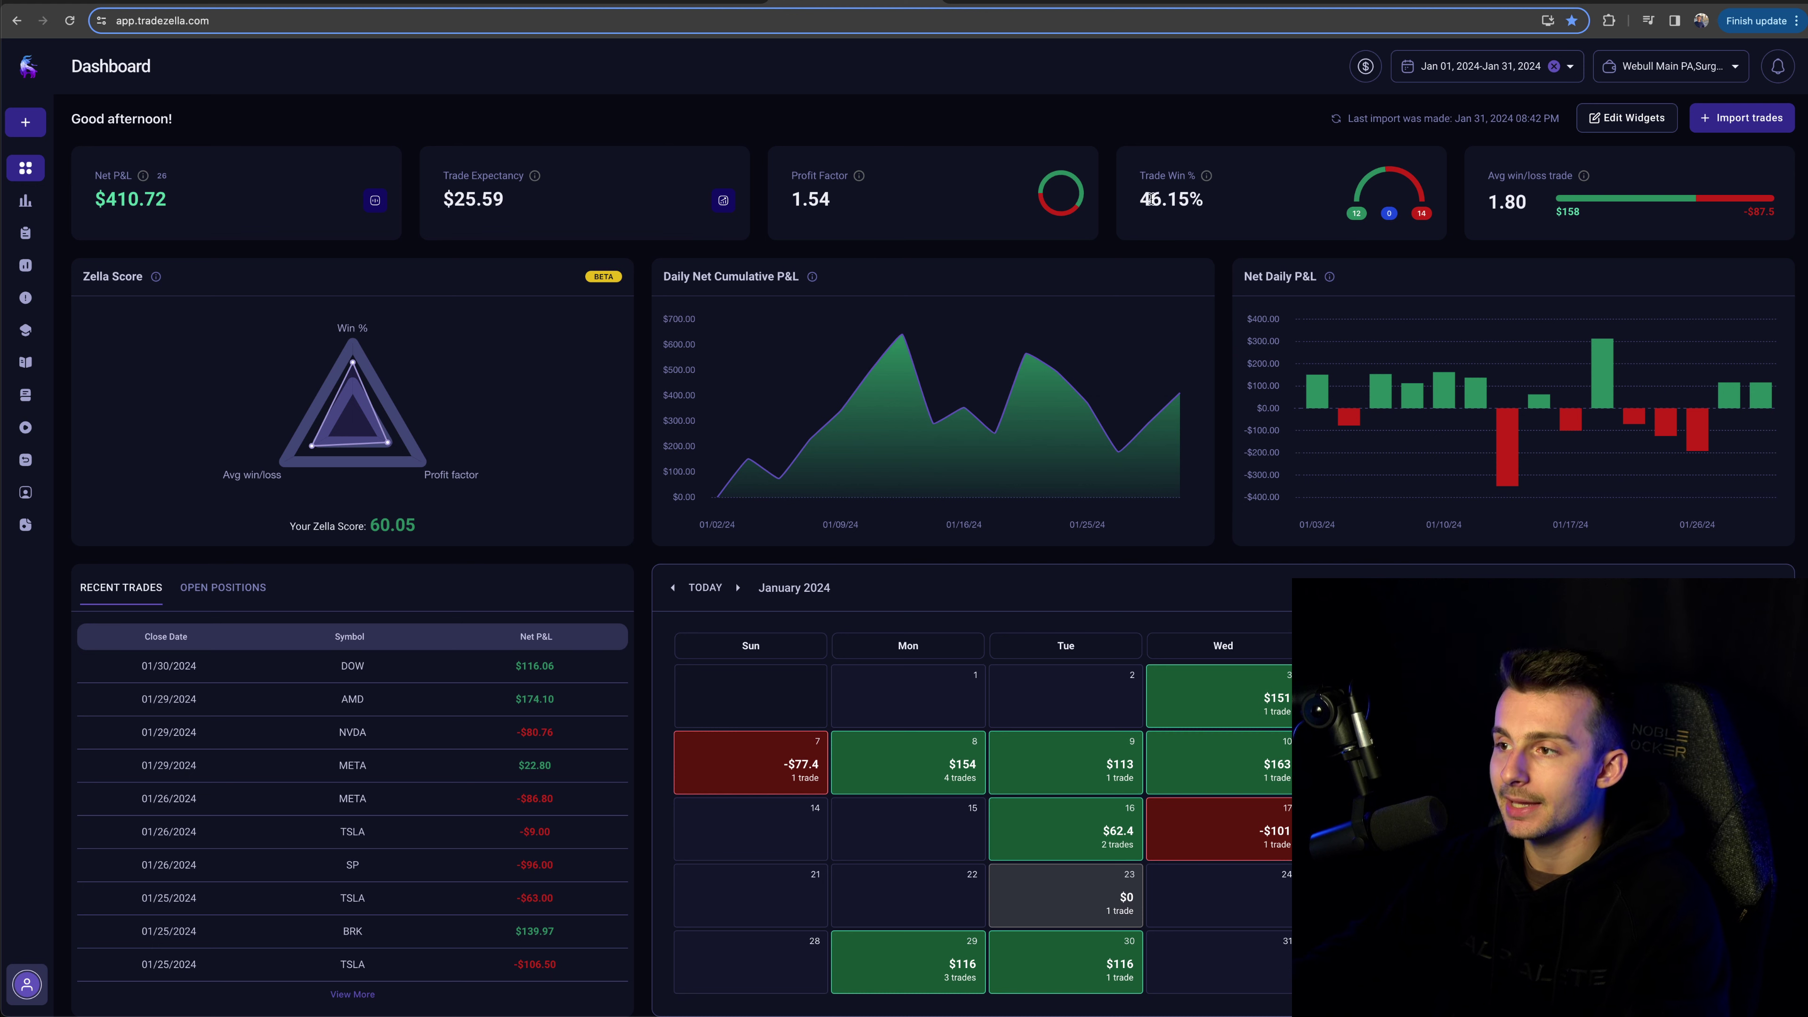
drag(1137, 201, 1263, 208)
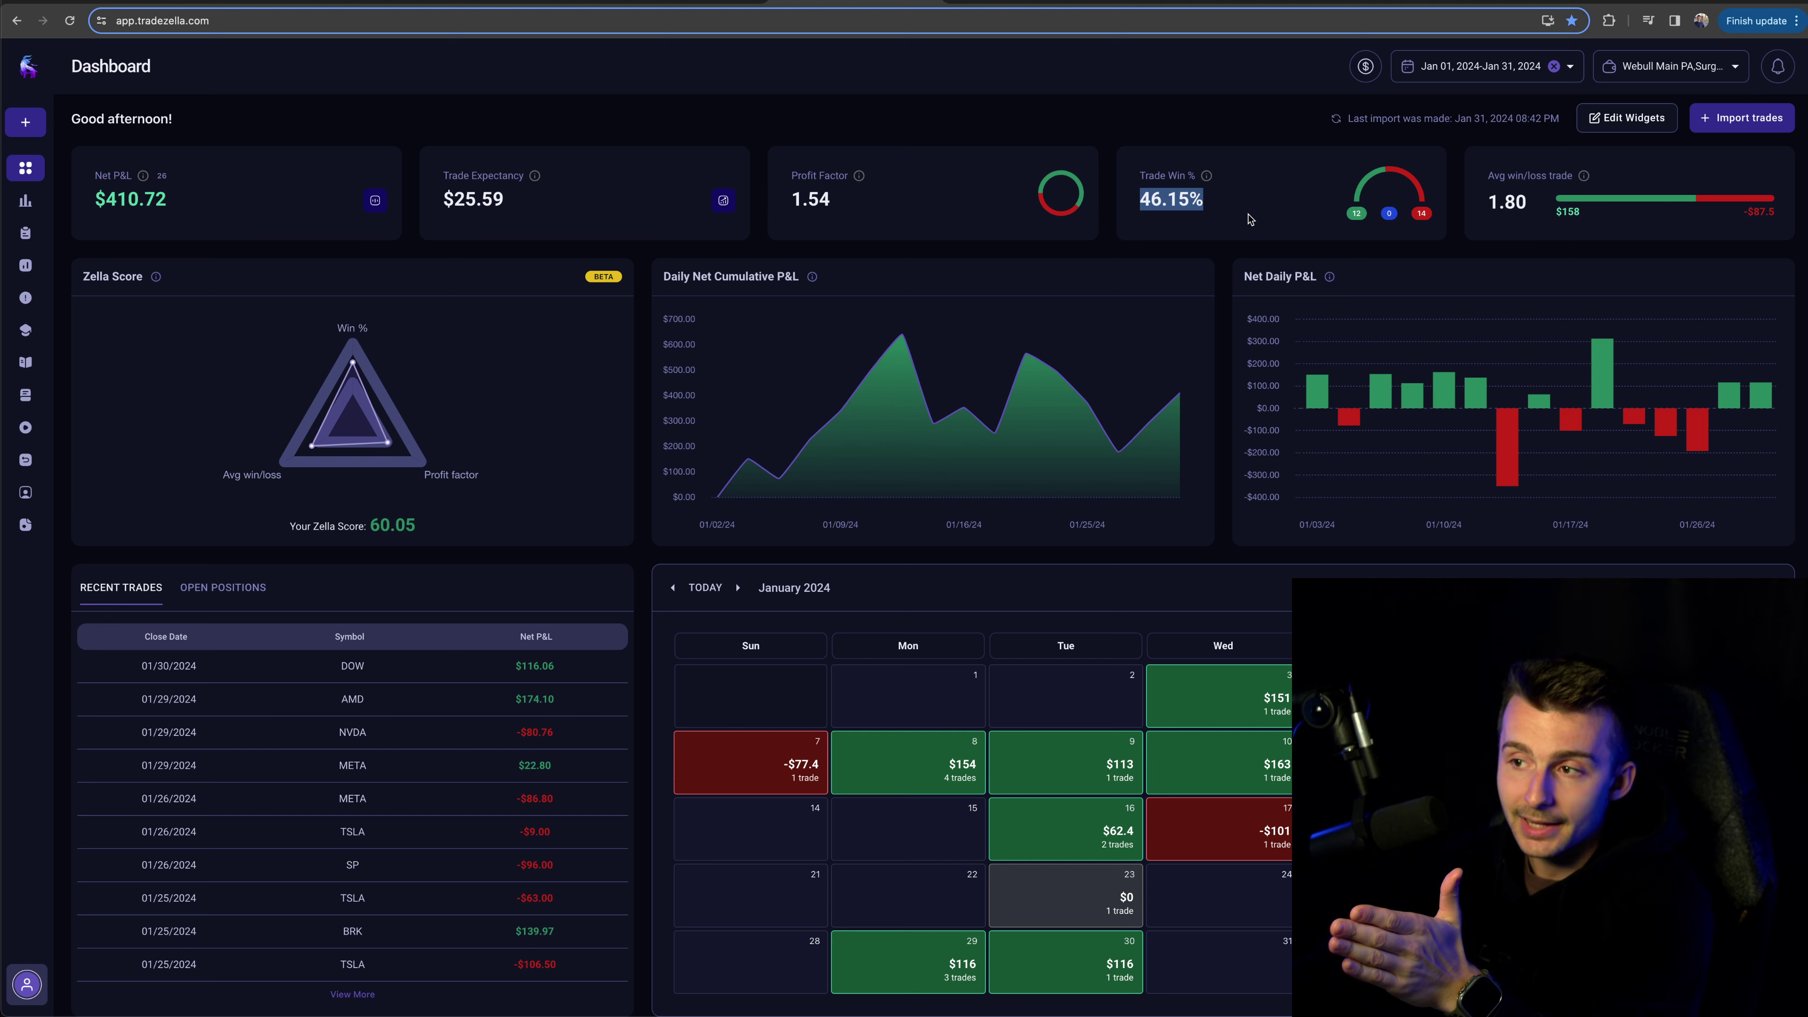
click(1210, 154)
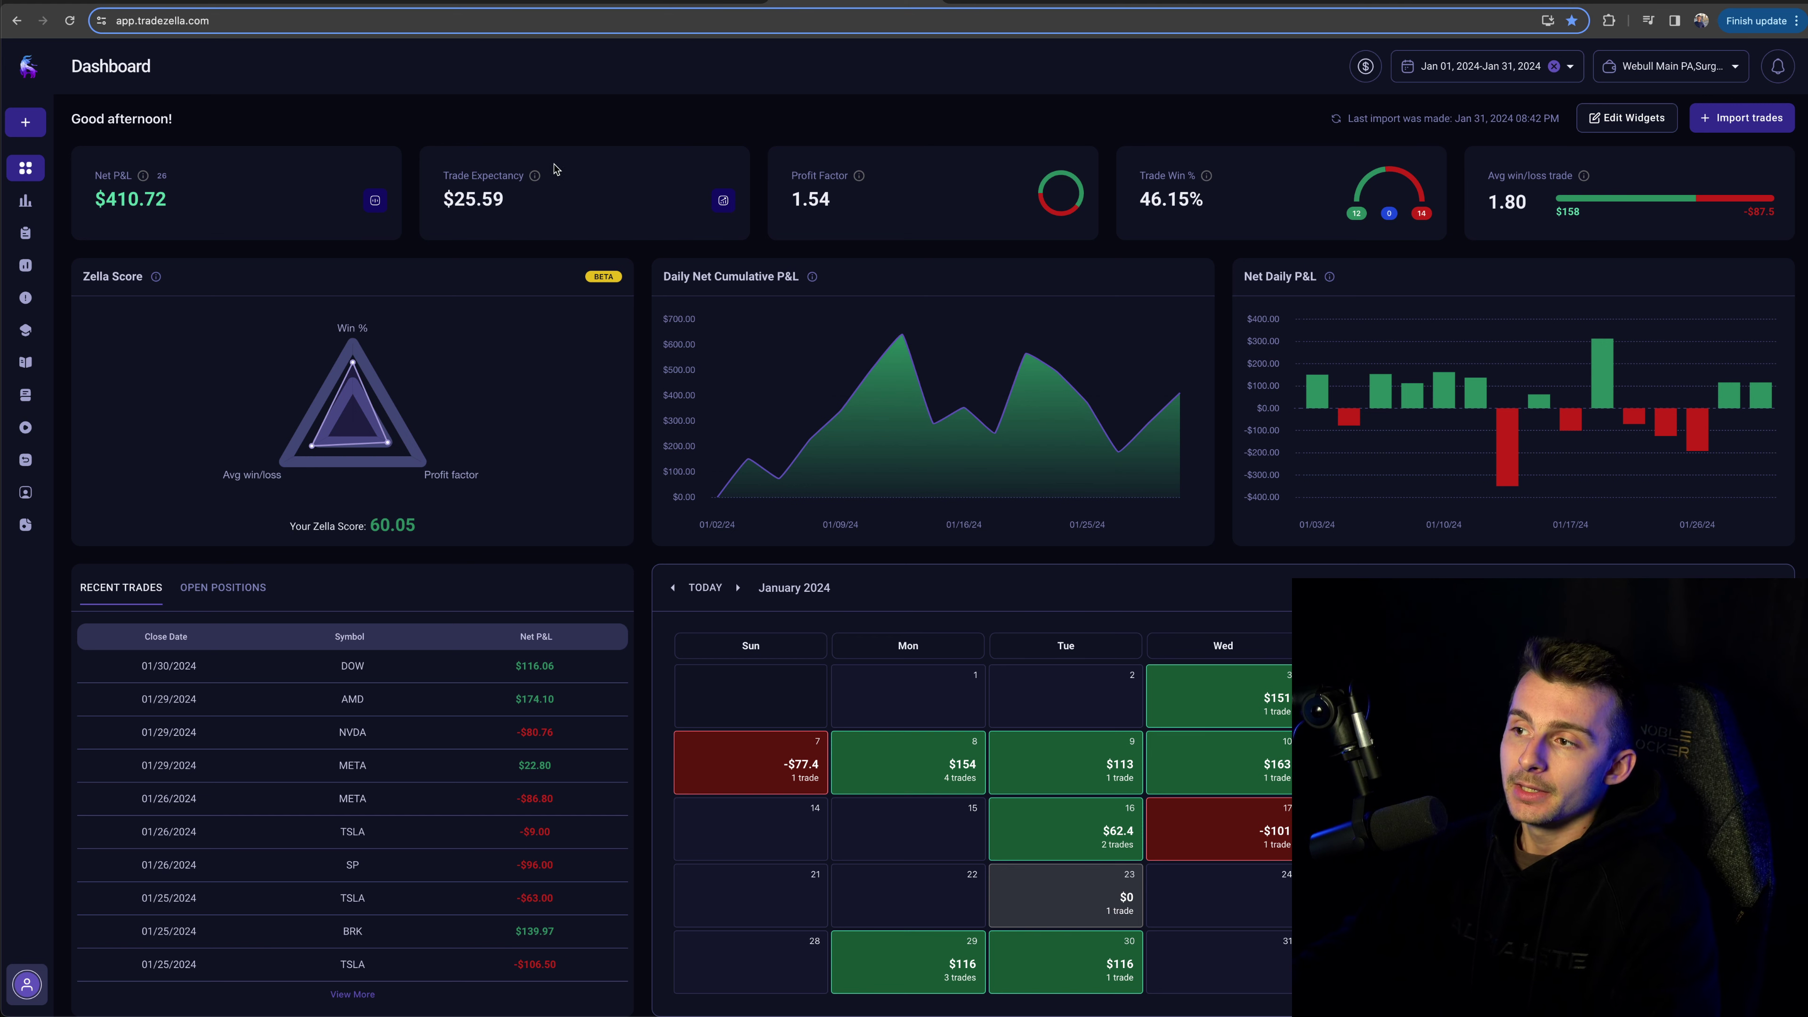
drag(1140, 201, 1632, 215)
click(1246, 203)
click(1487, 214)
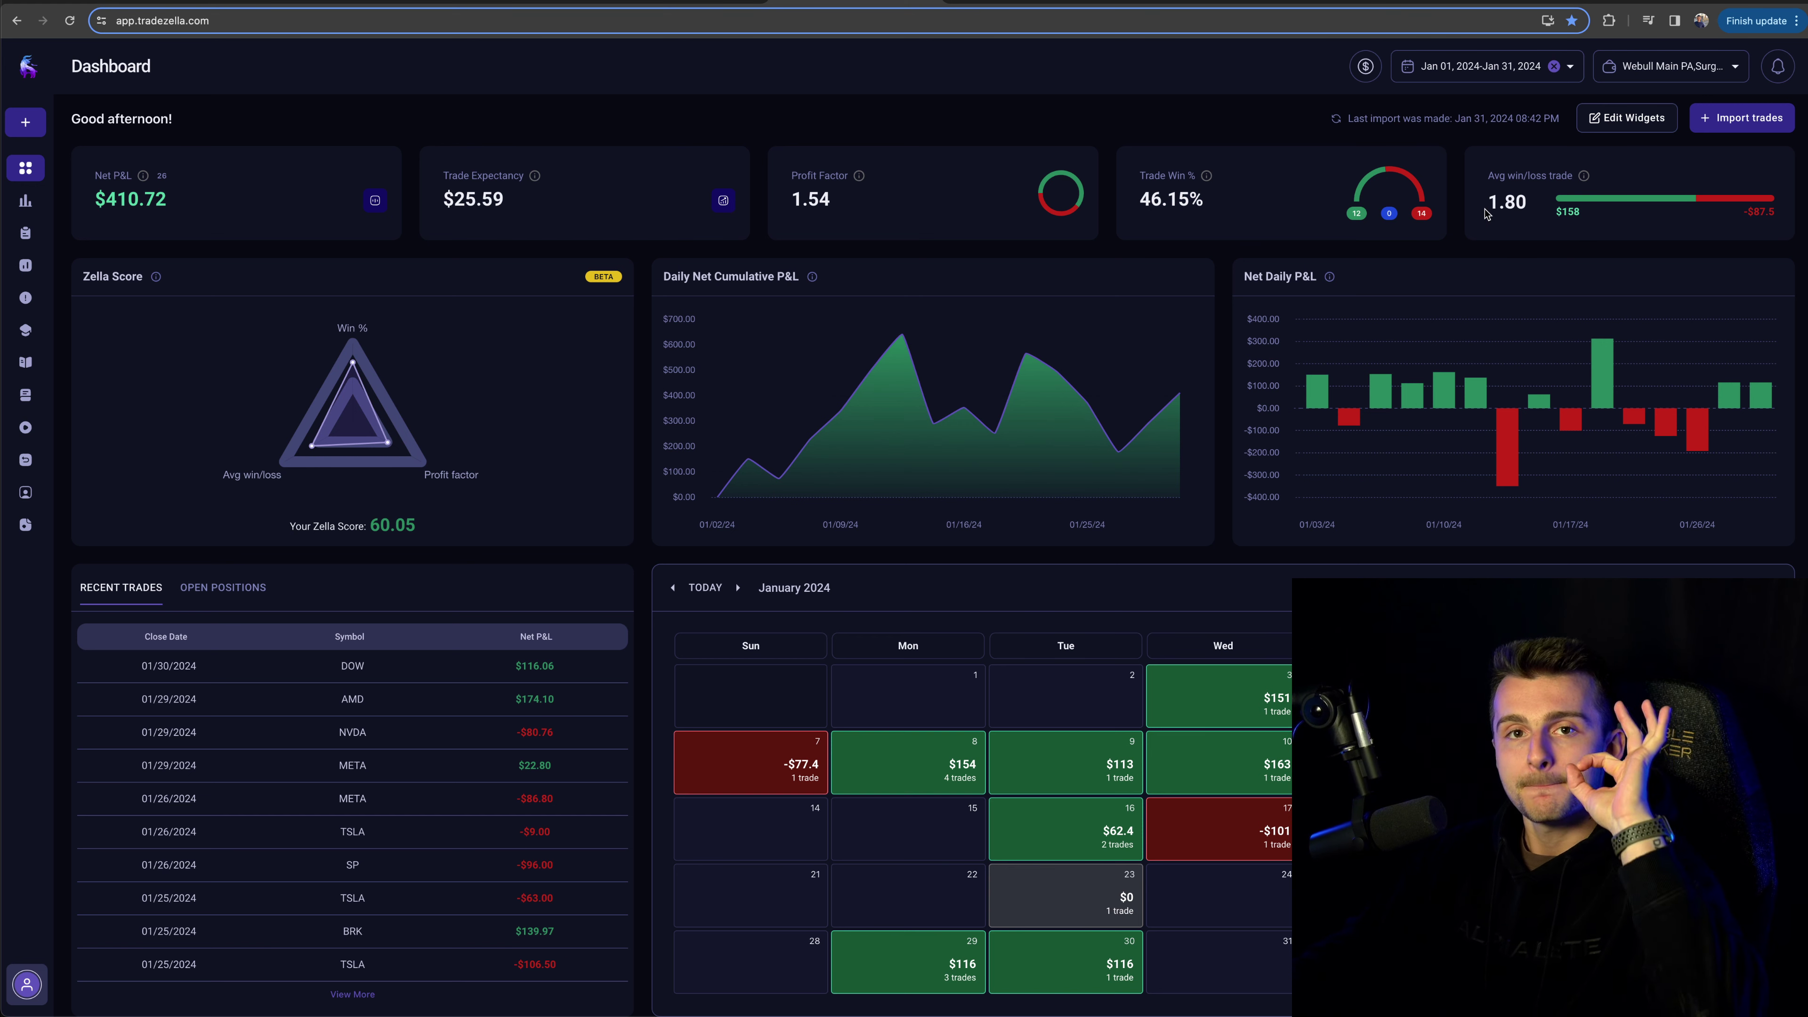
drag(1534, 205, 1468, 202)
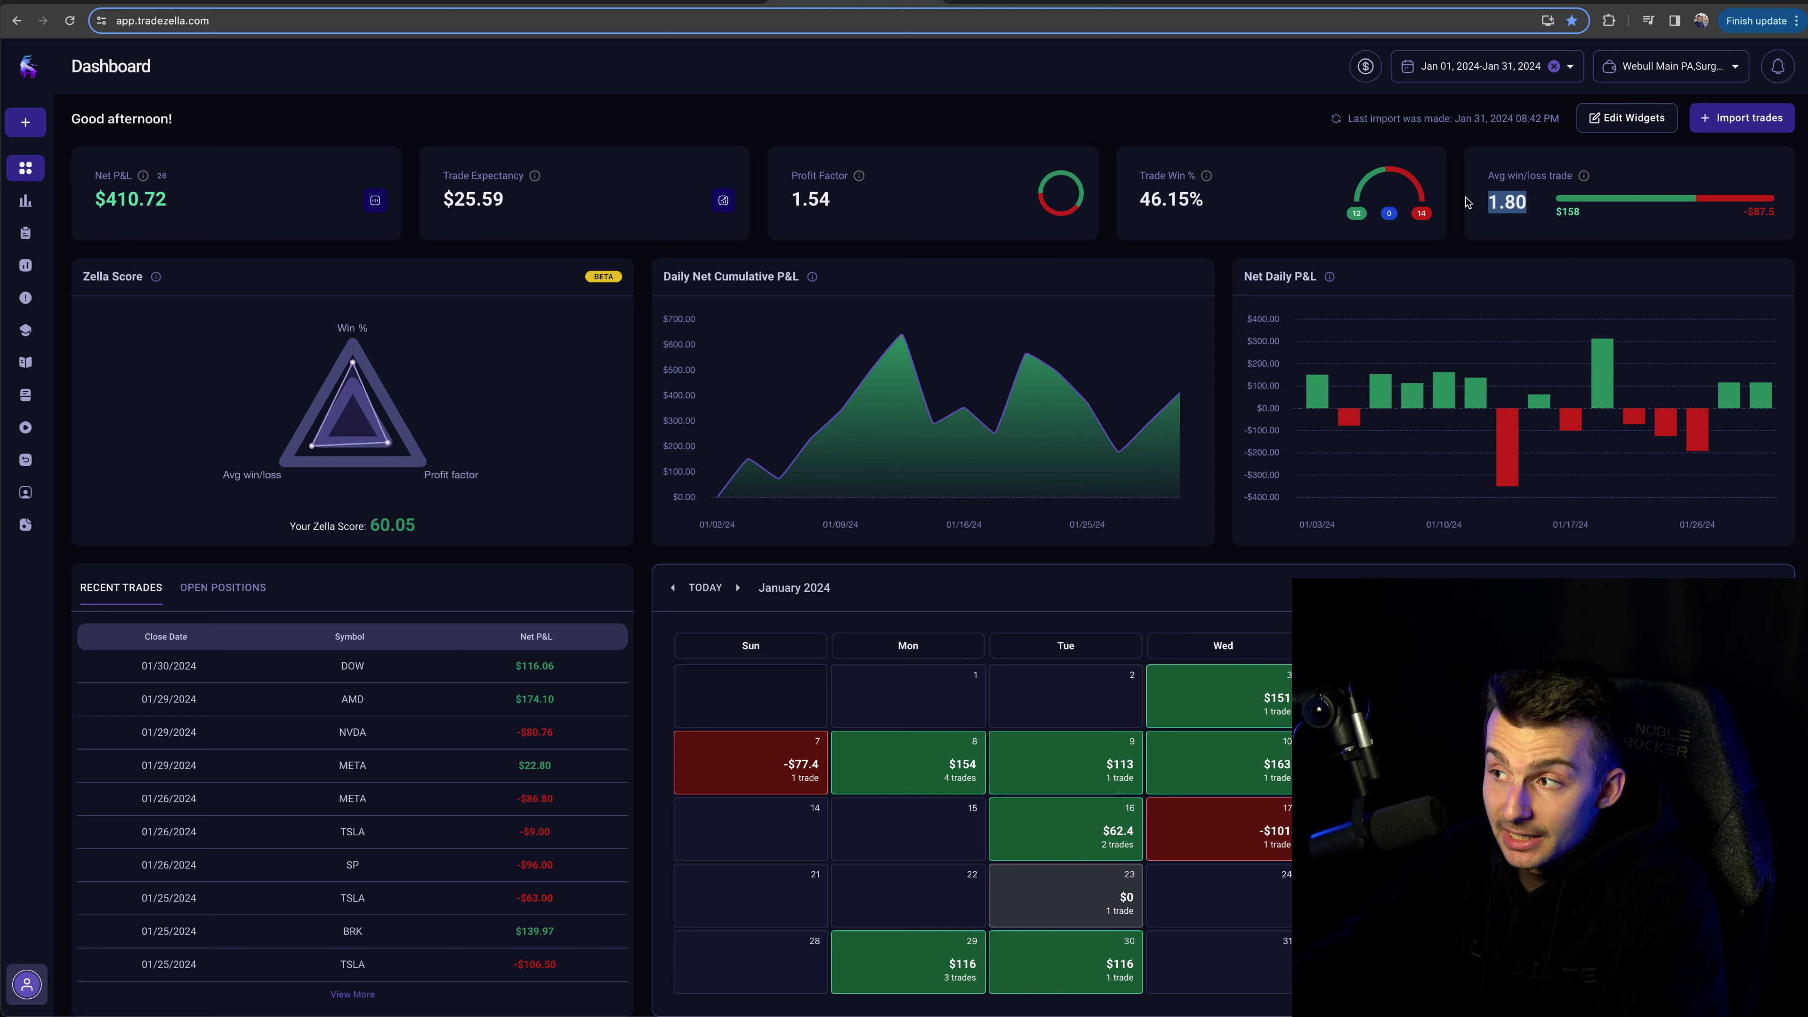
click(1549, 209)
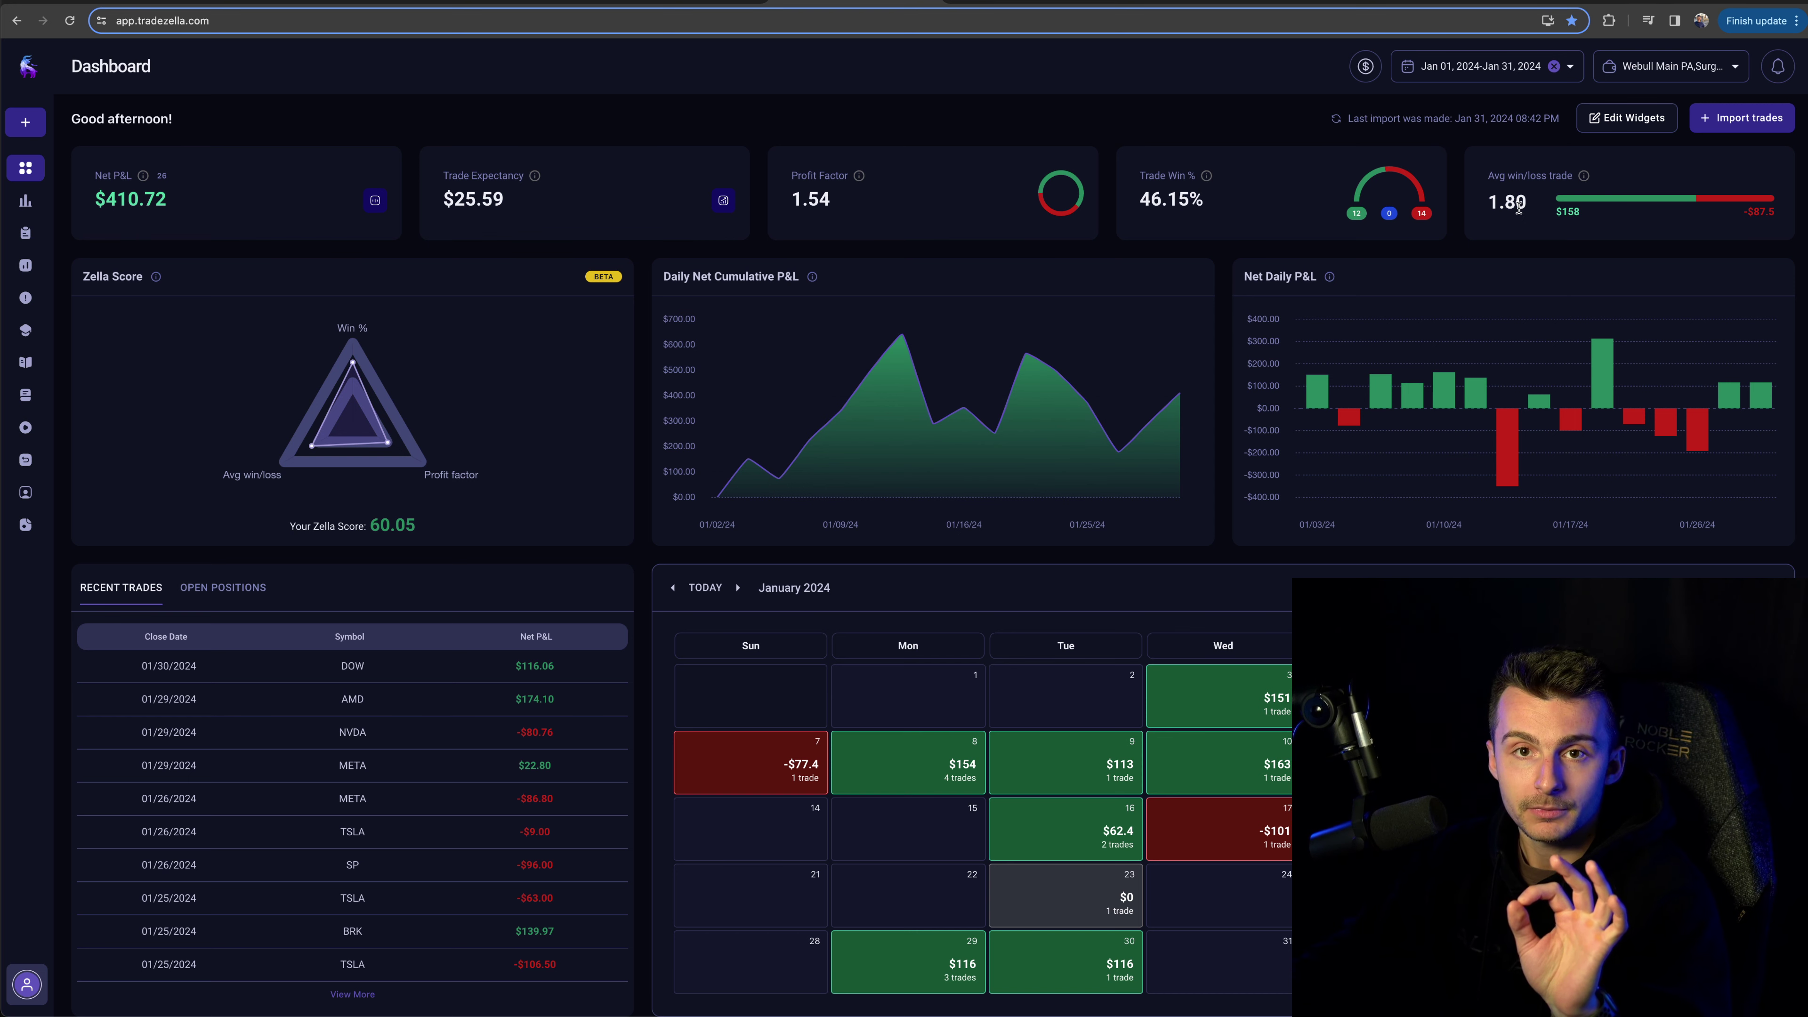
drag(1485, 203, 1548, 205)
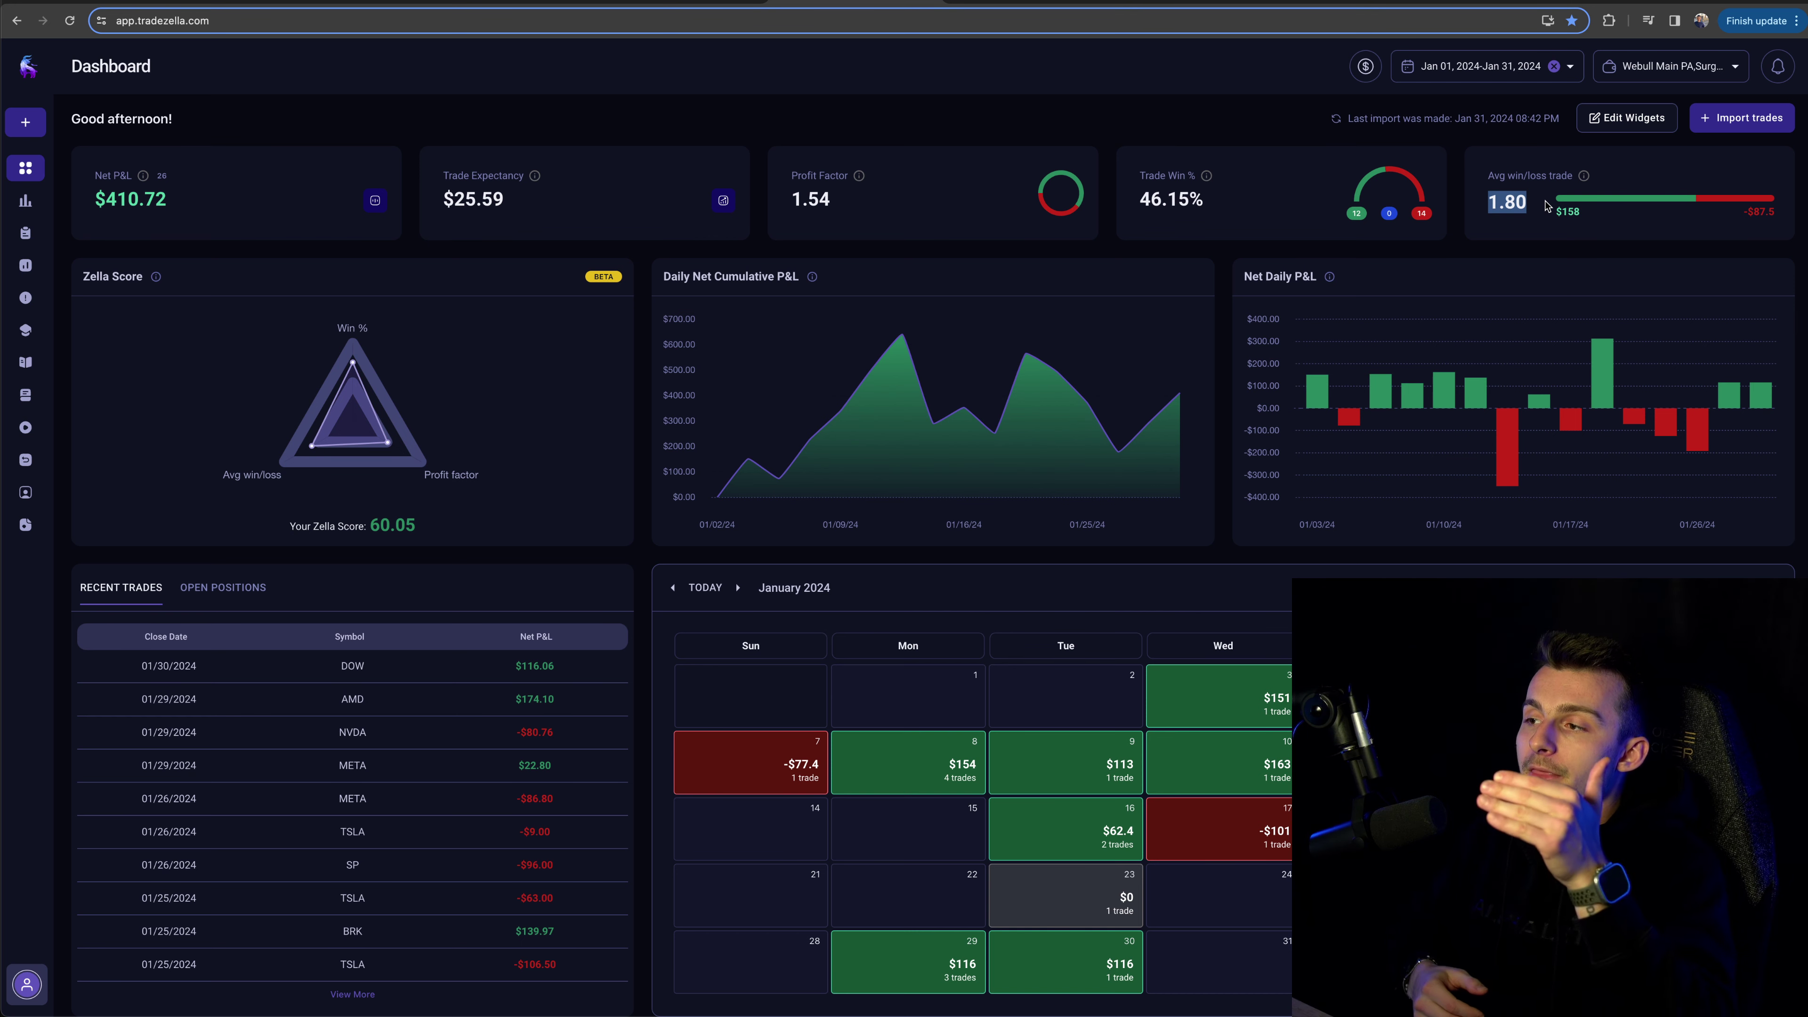
drag(1545, 207, 1488, 203)
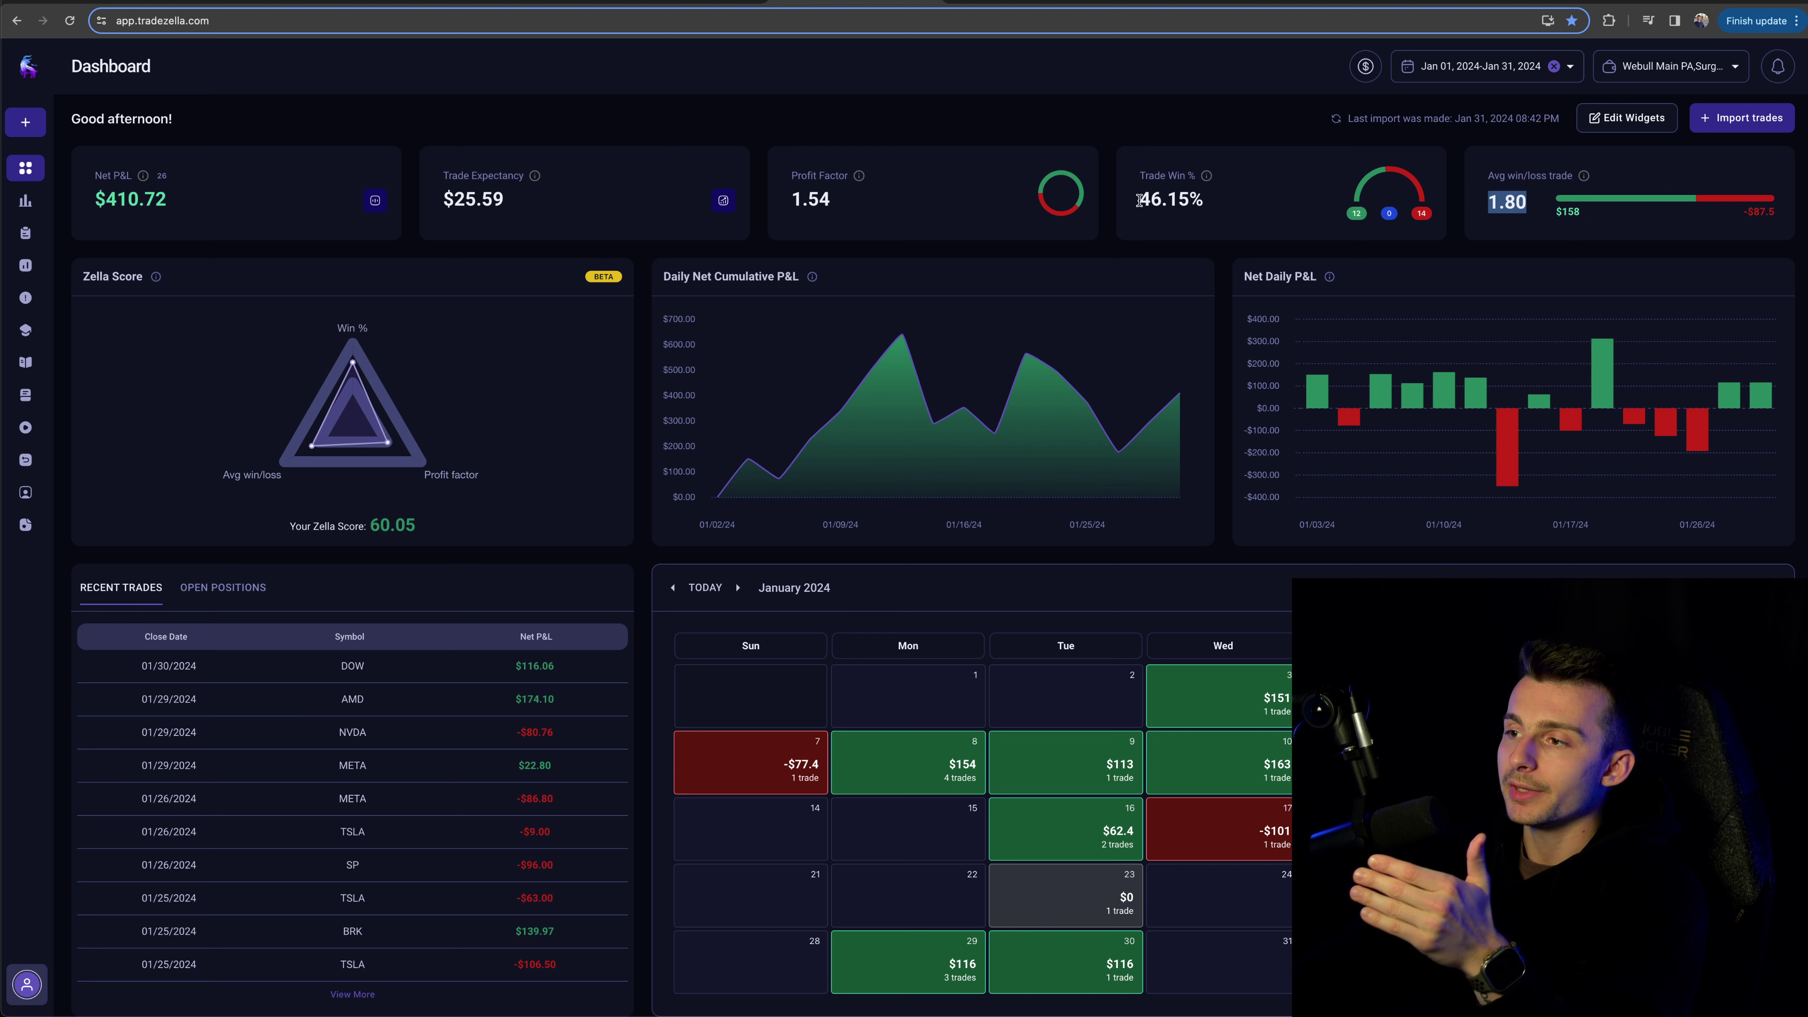
drag(1139, 201, 1253, 206)
click(1255, 206)
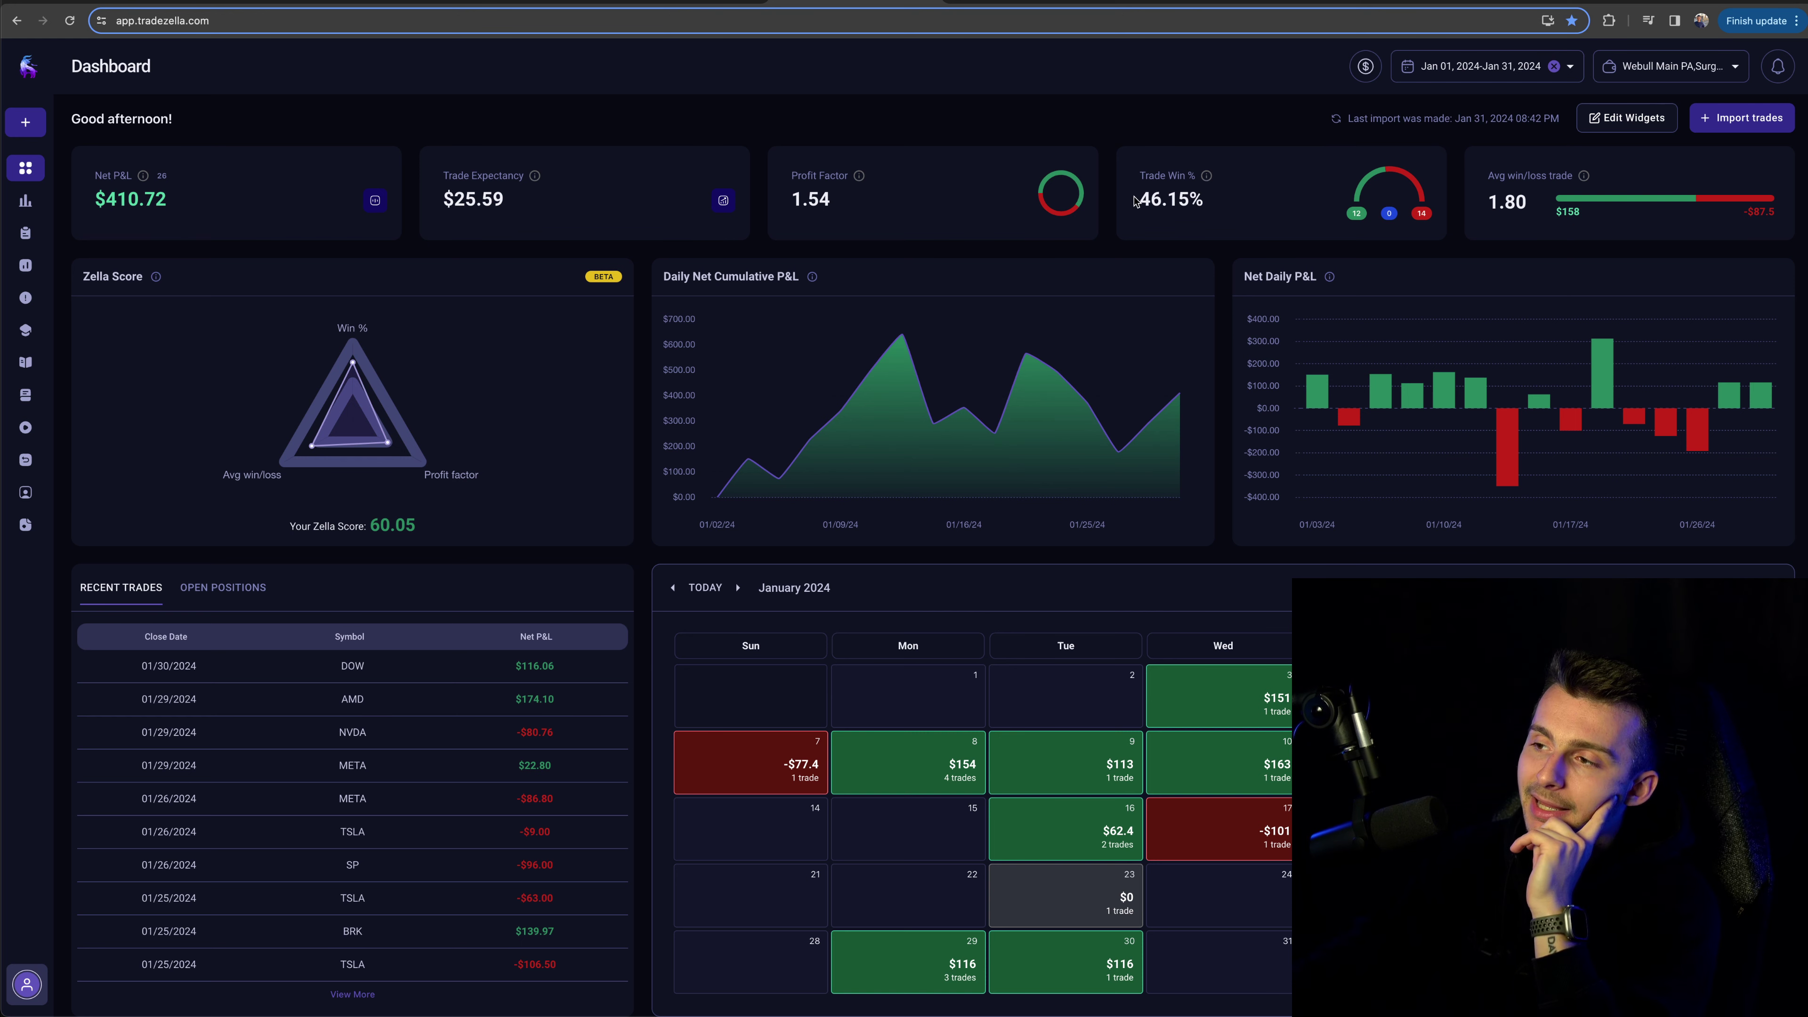
drag(1138, 202, 1242, 192)
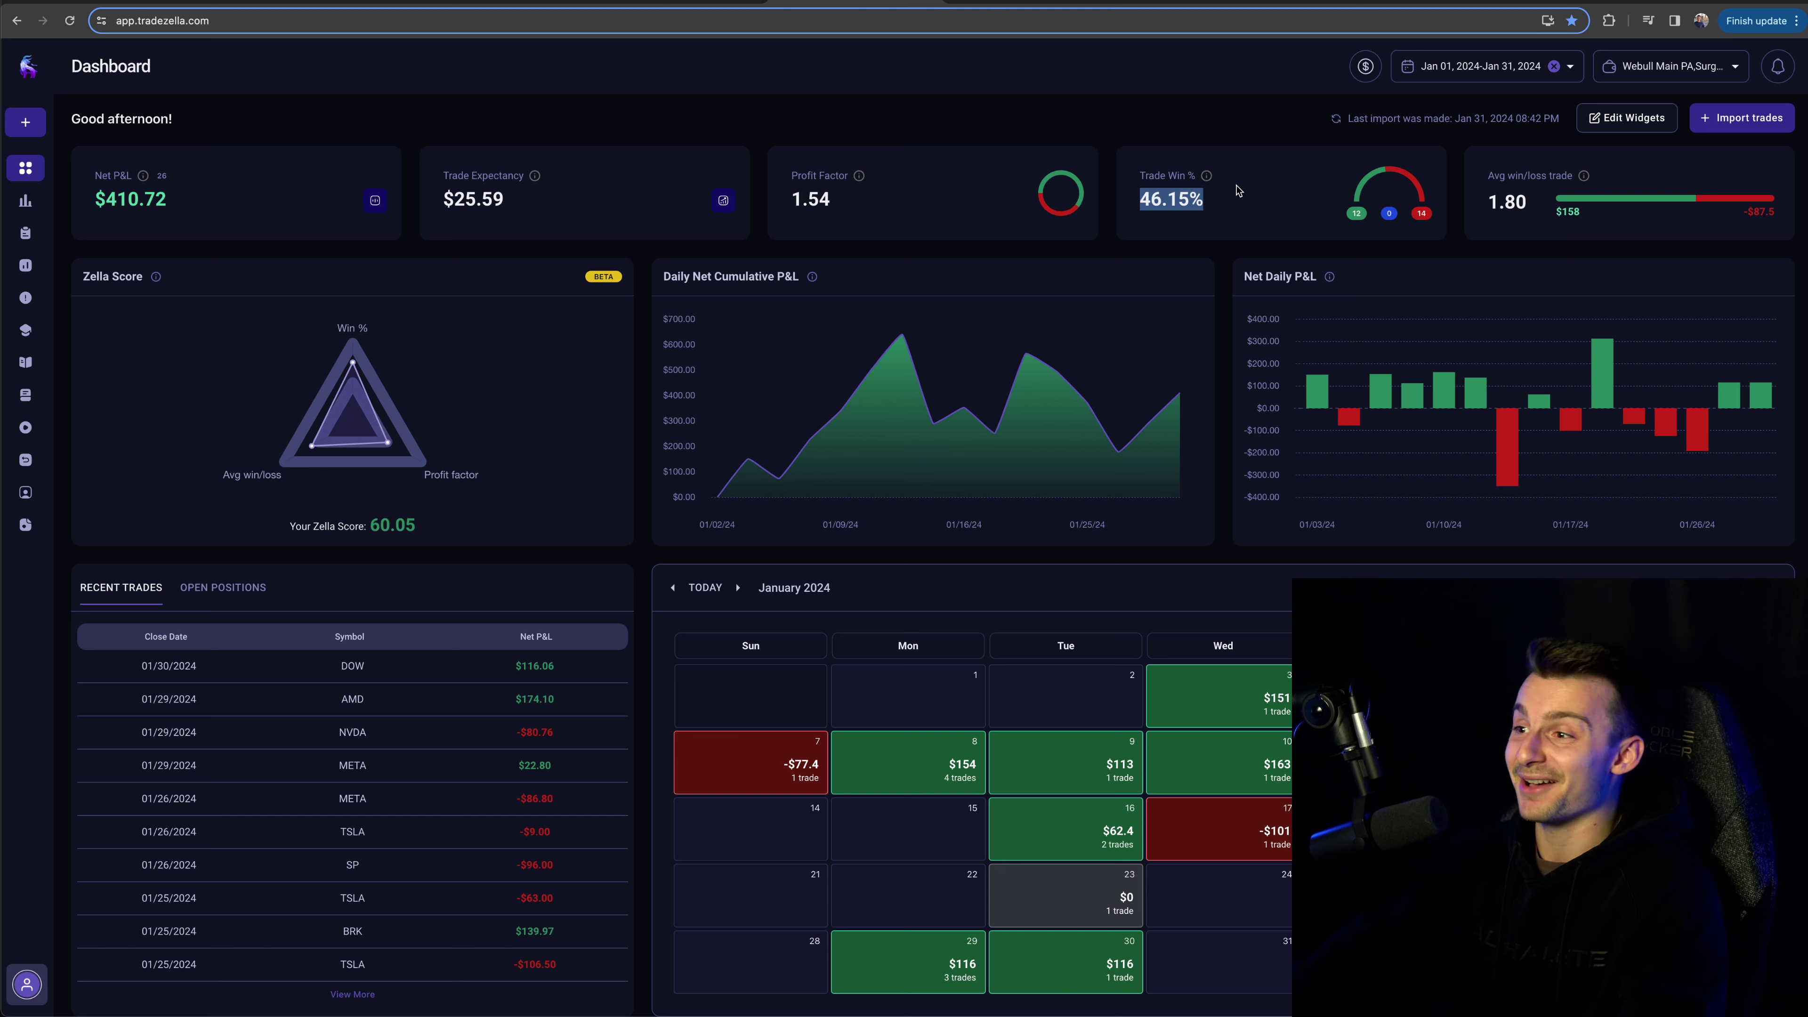
click(1226, 197)
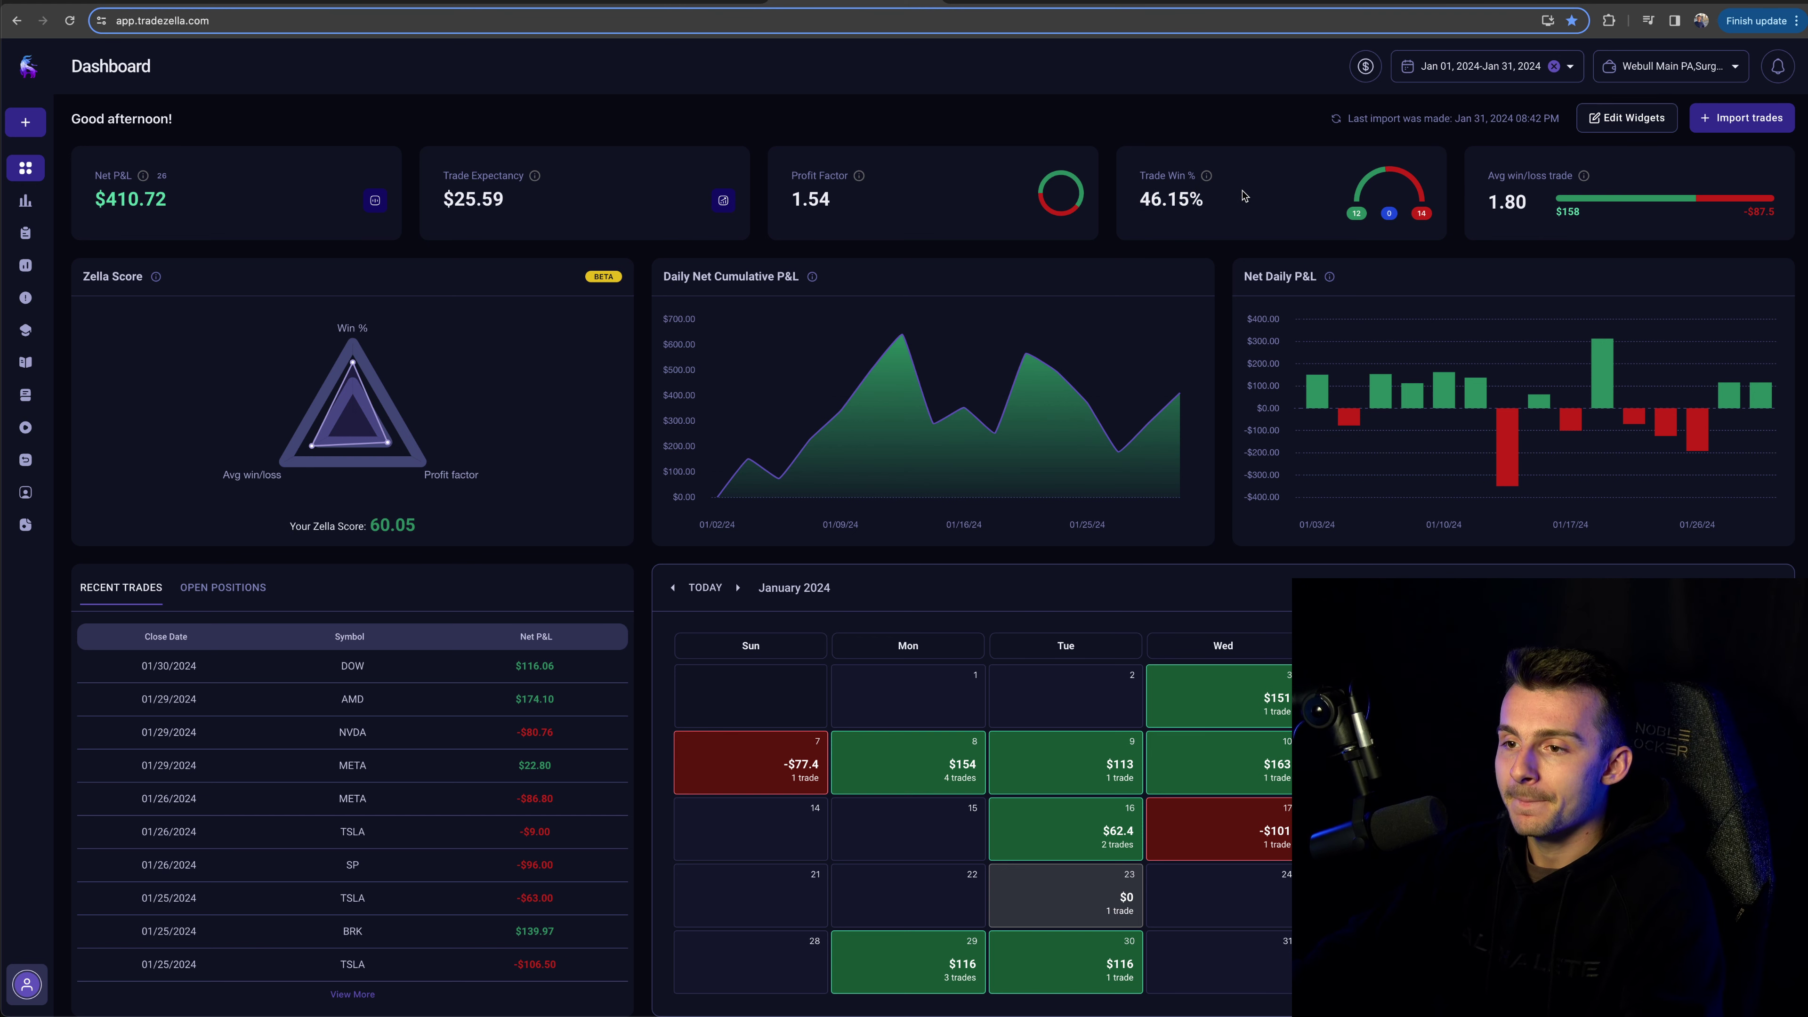
Step: Open the Reports day-of-week breakdown and highlight Friday's $0.00 total profits and -$612.49 net P&L
click(25, 265)
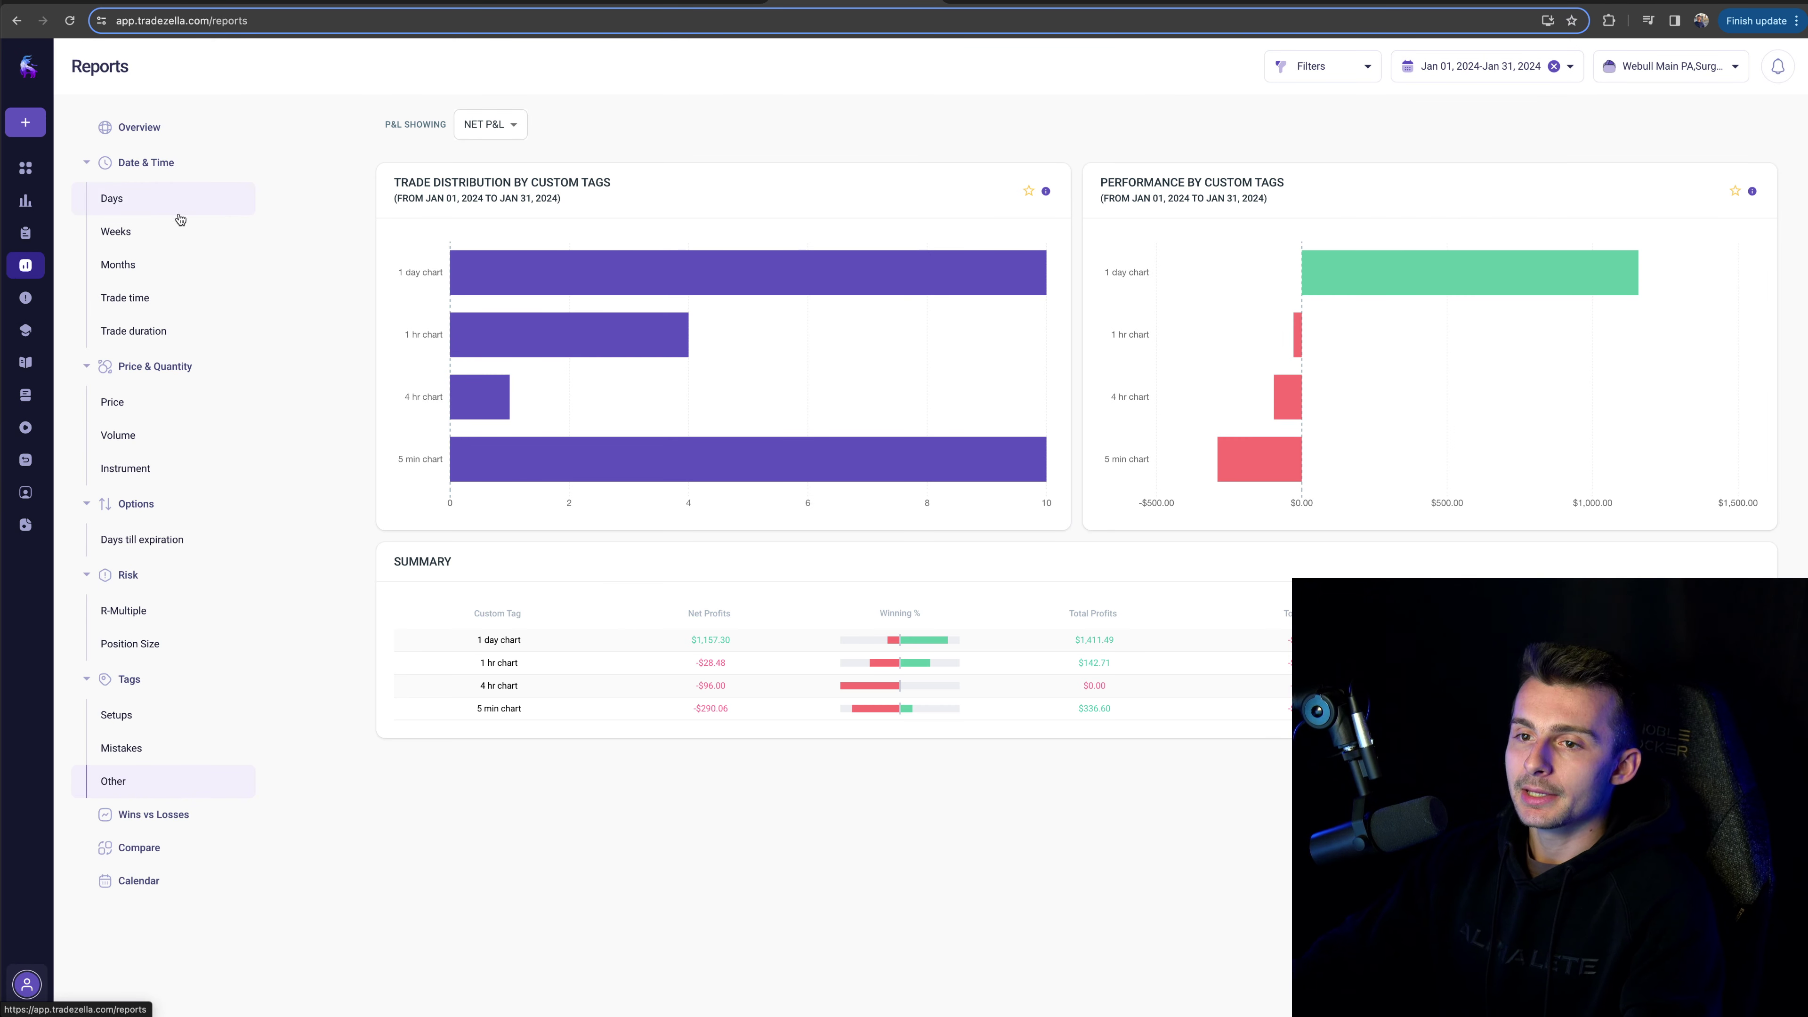
click(172, 214)
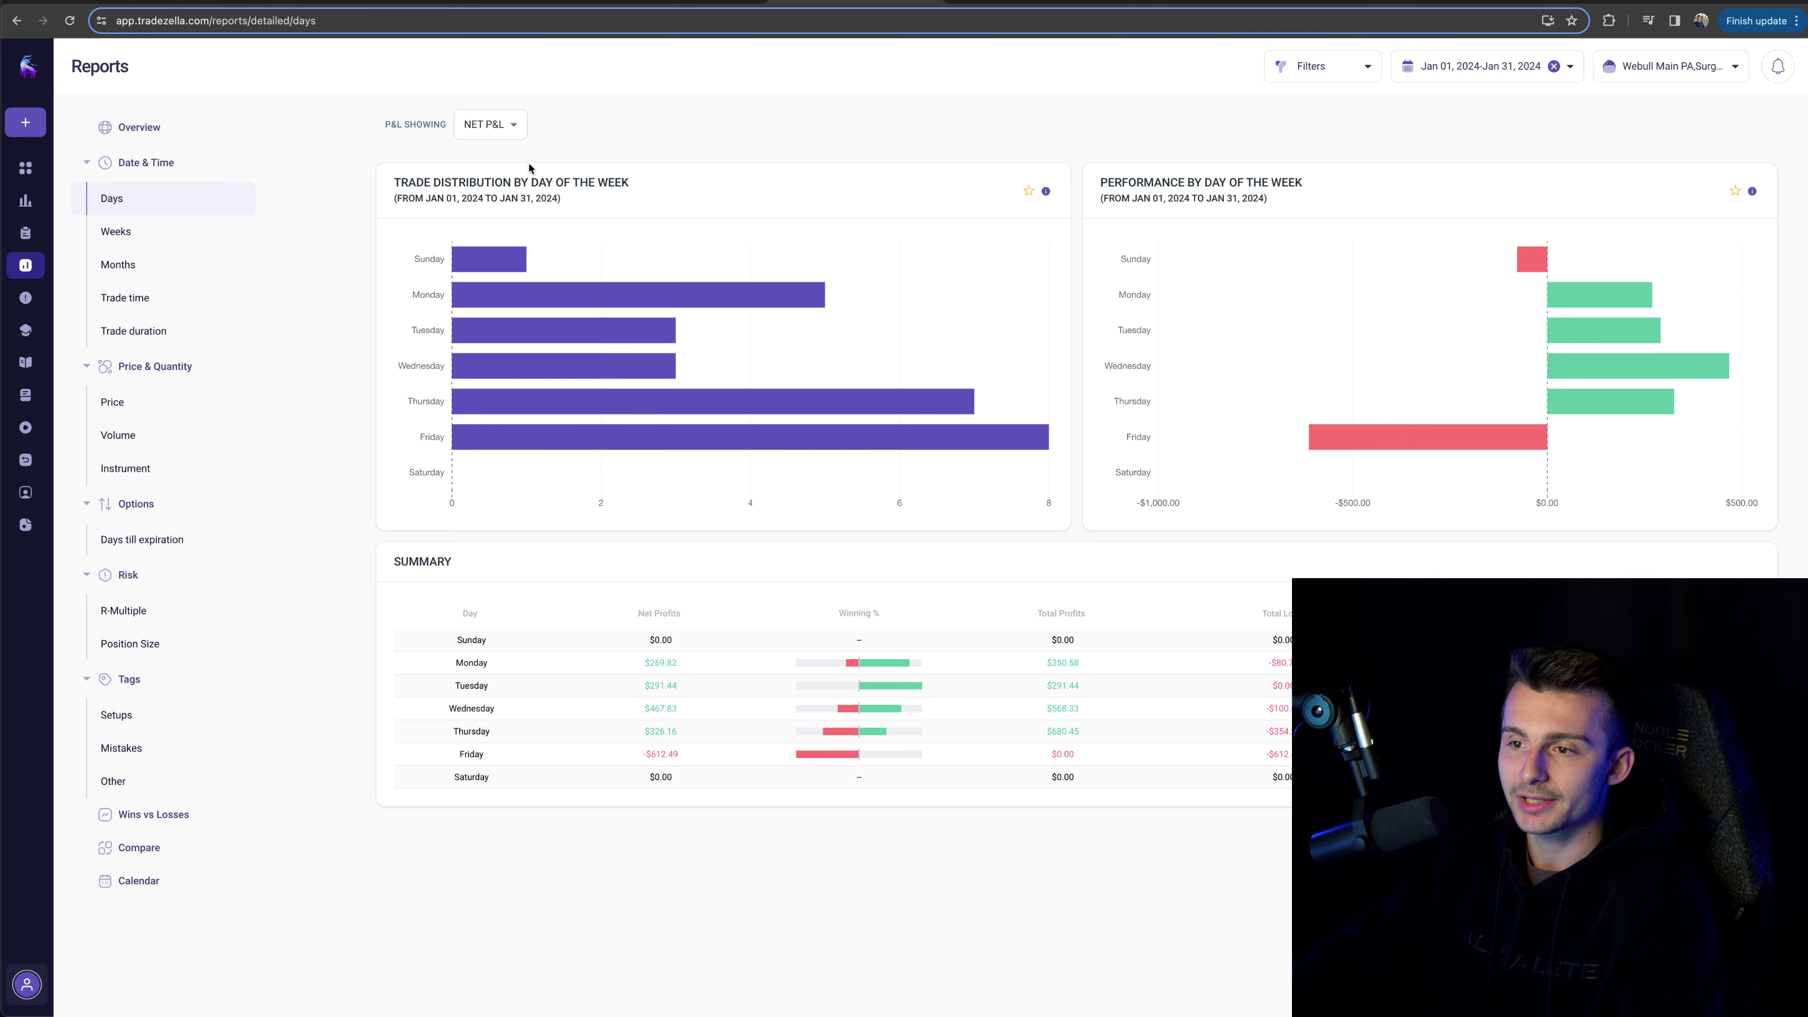
mouse_move(506, 448)
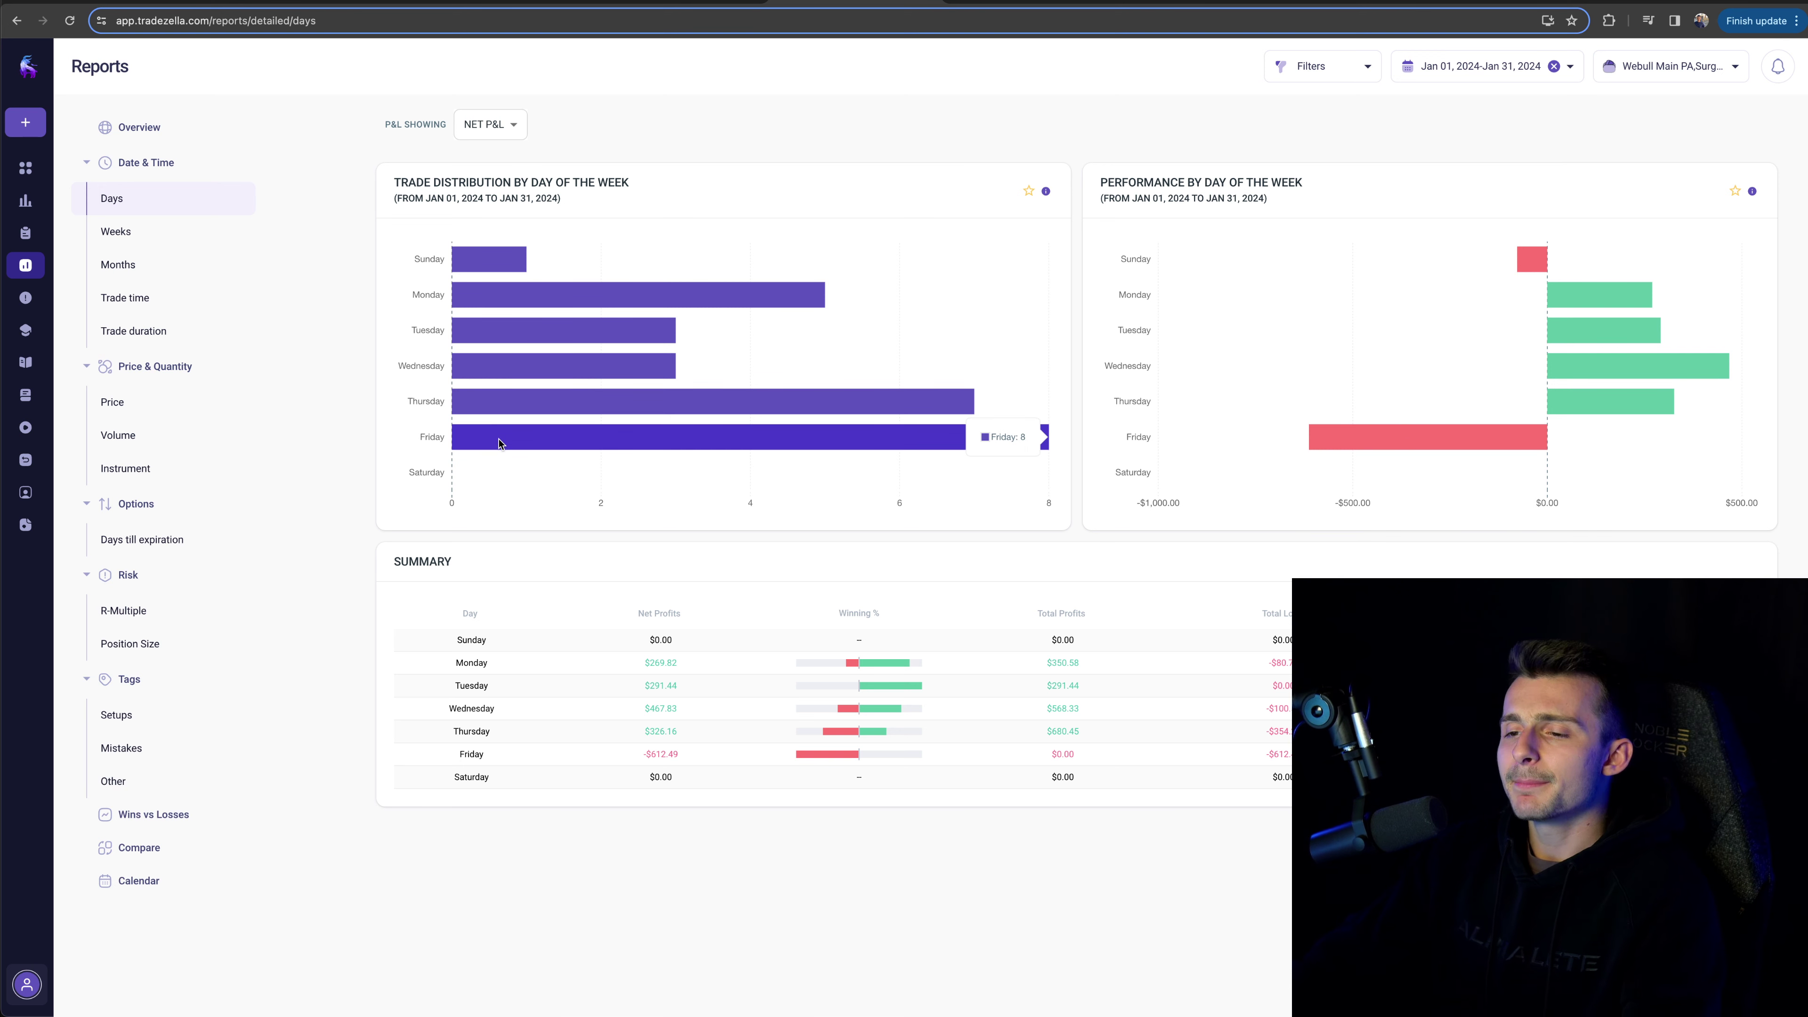
mouse_move(1334, 436)
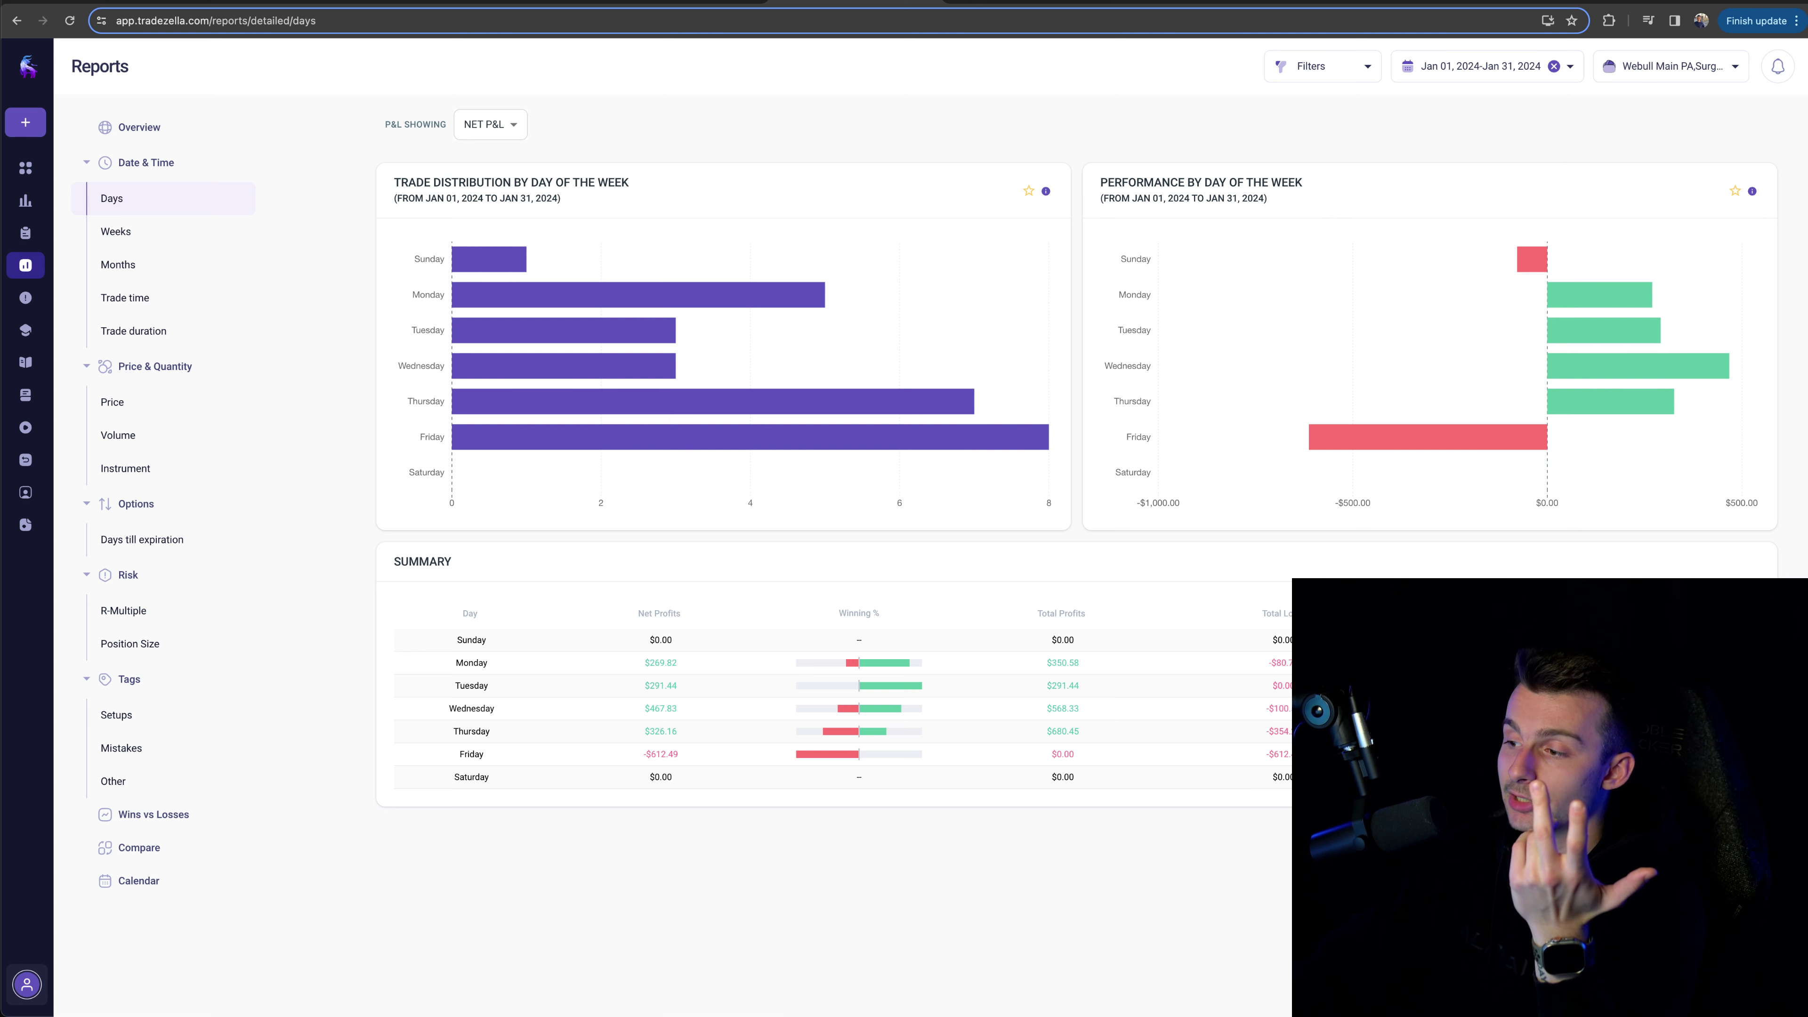
drag(1352, 753, 1035, 759)
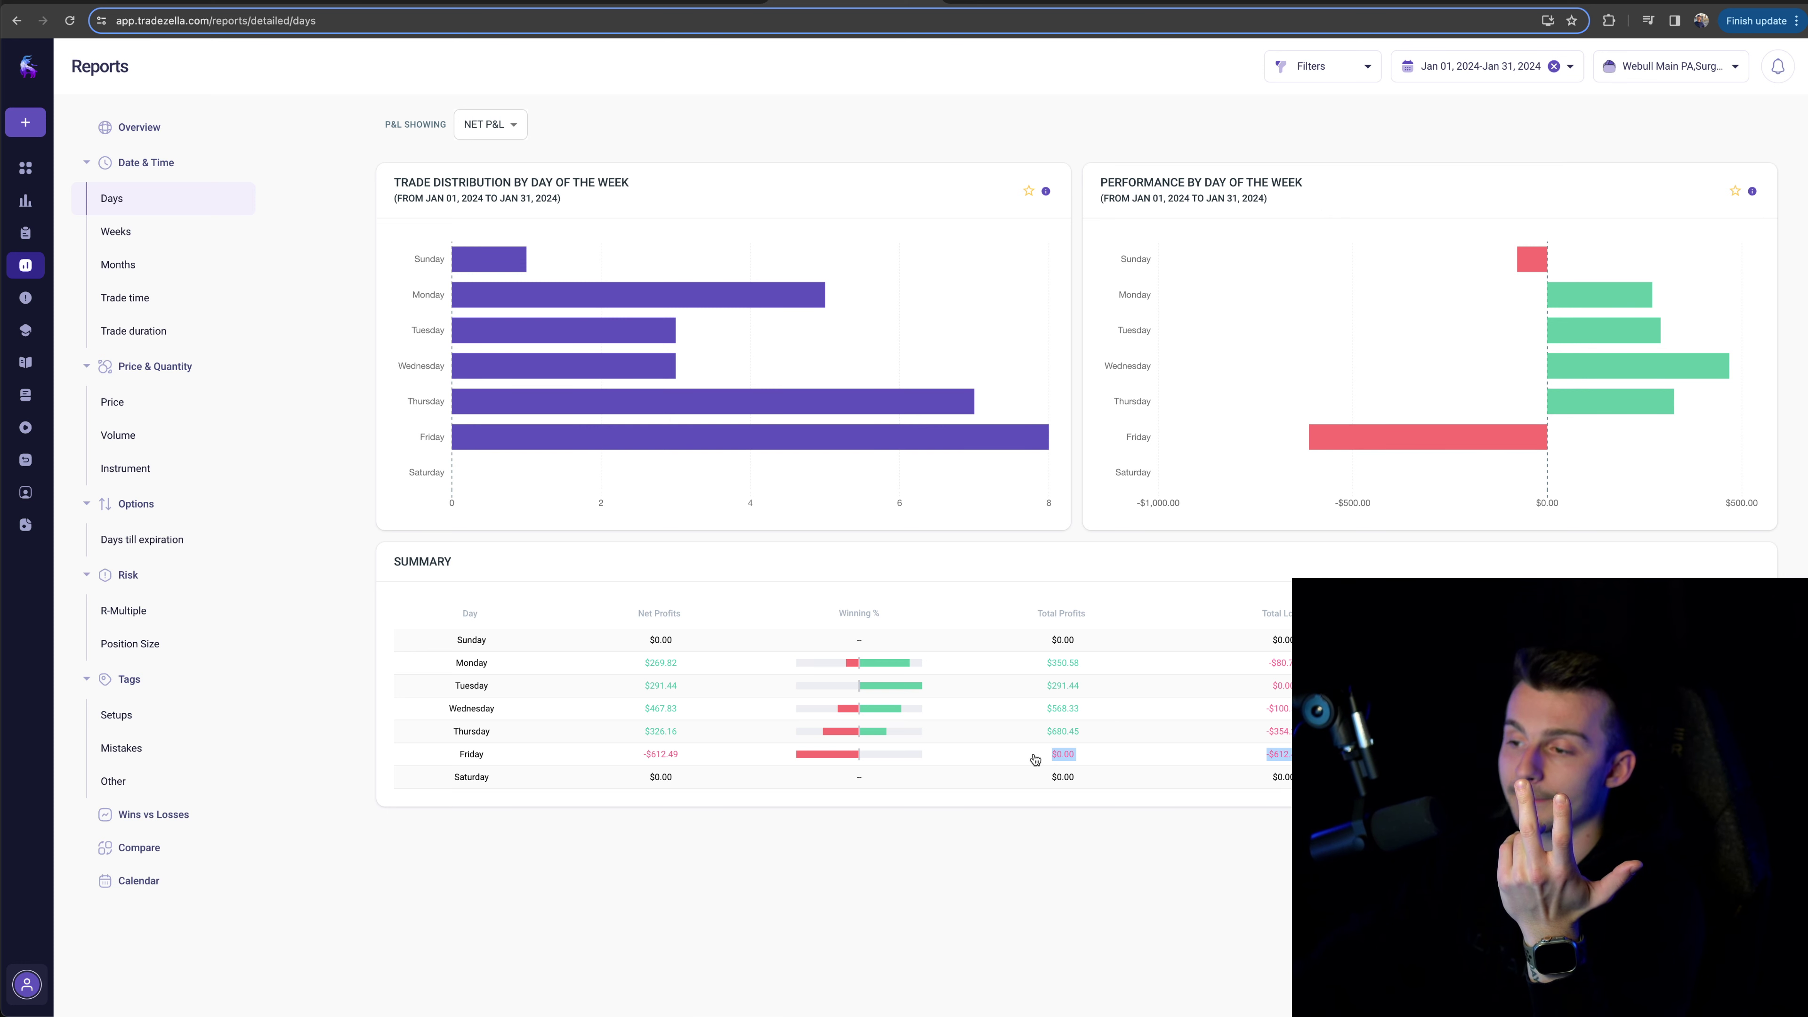
double_click(1057, 755)
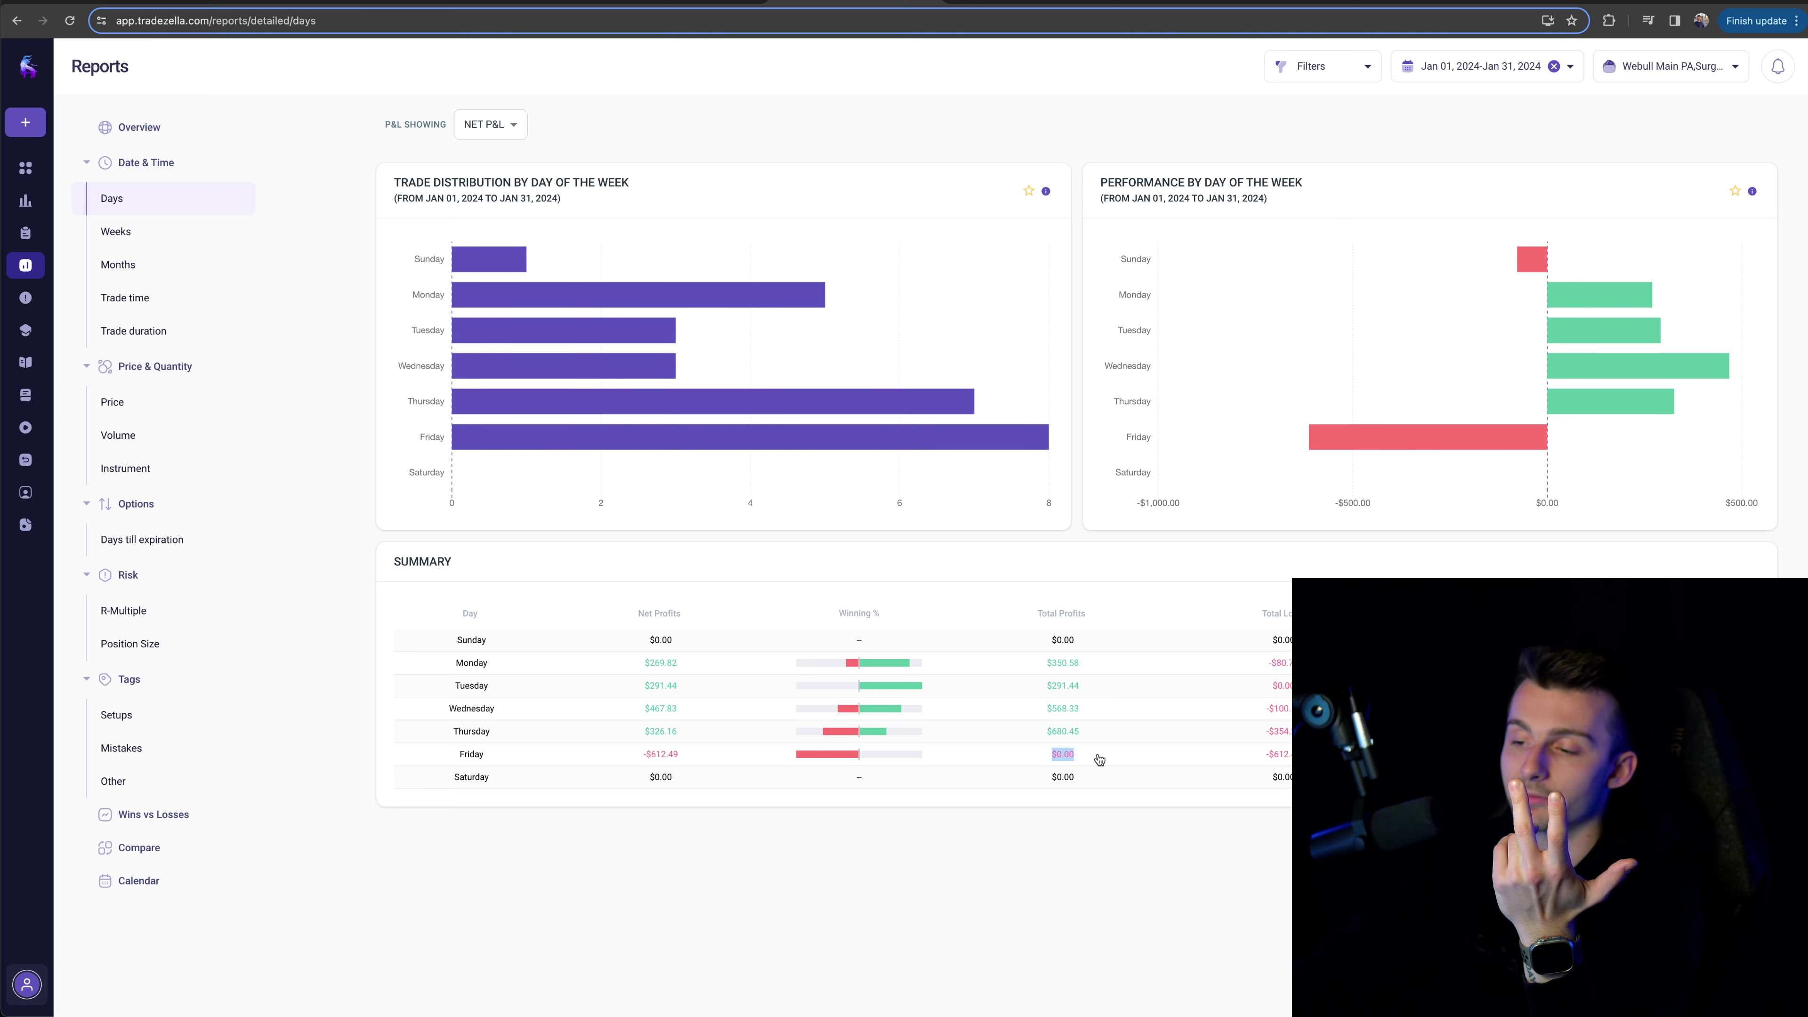
double_click(661, 755)
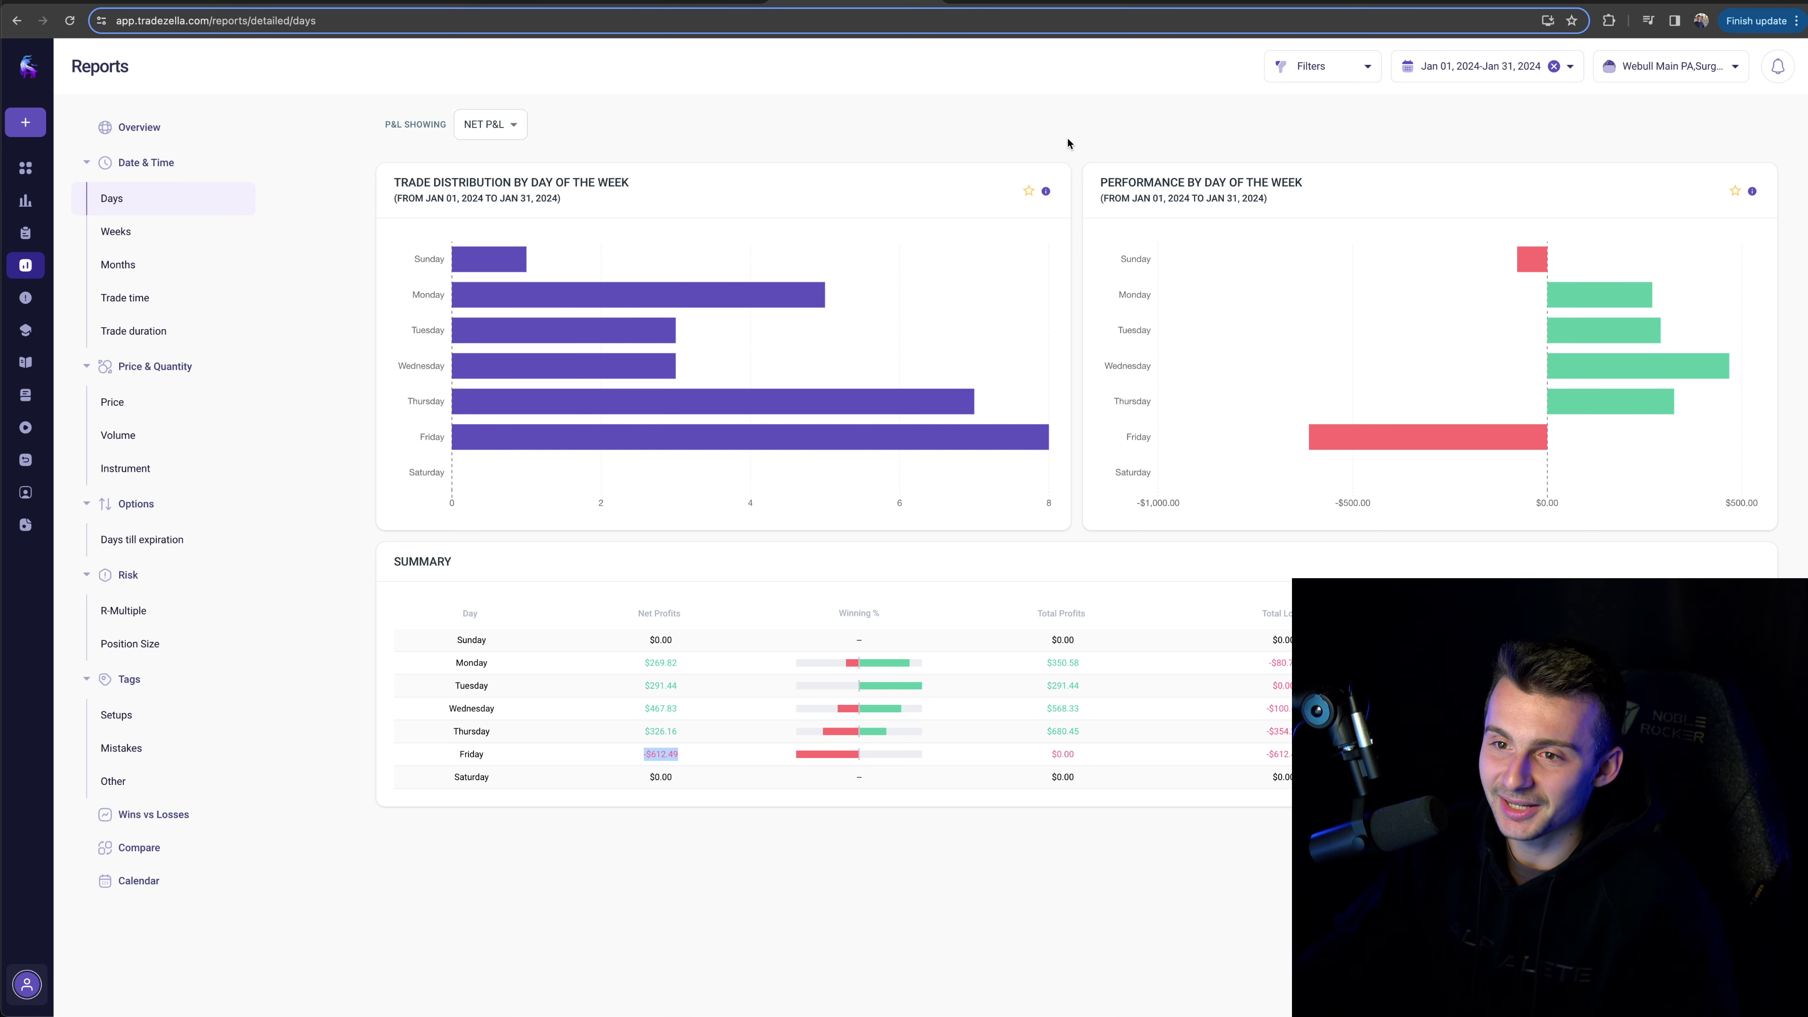
Step: View the Trade duration report's intraday chart, then go to the Reports overview stats
click(146, 337)
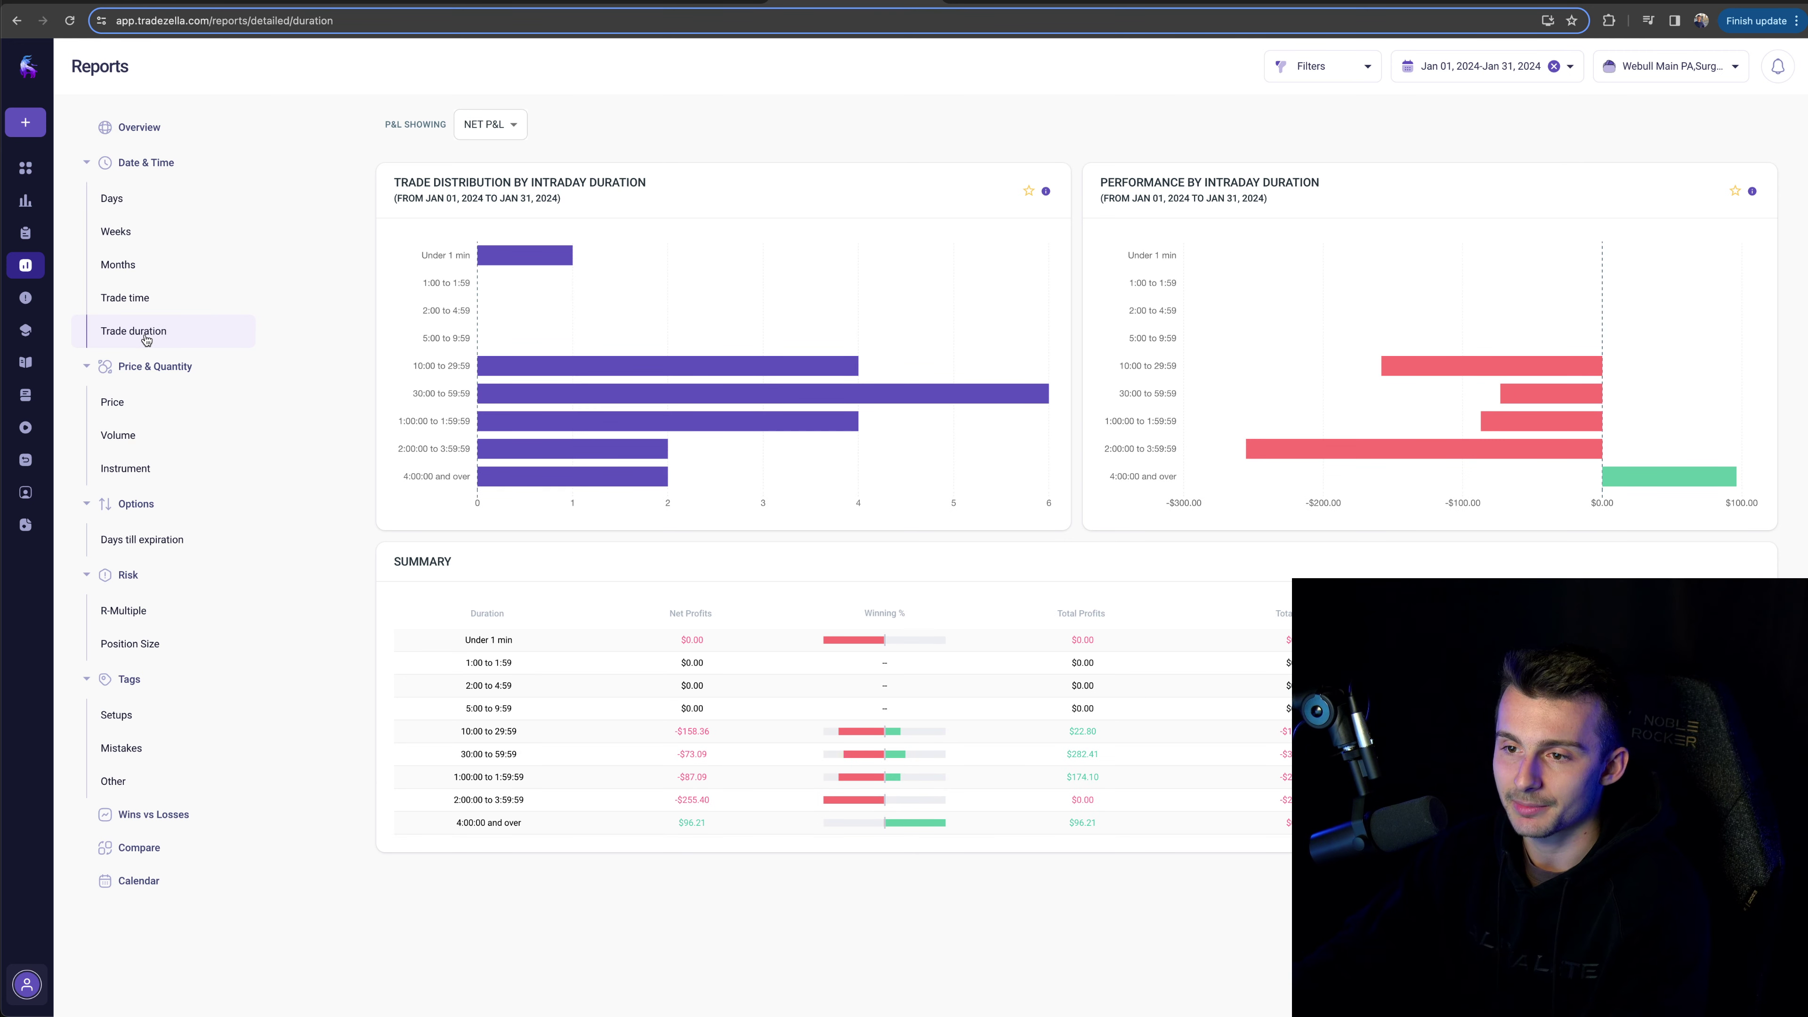
drag(530, 183, 647, 183)
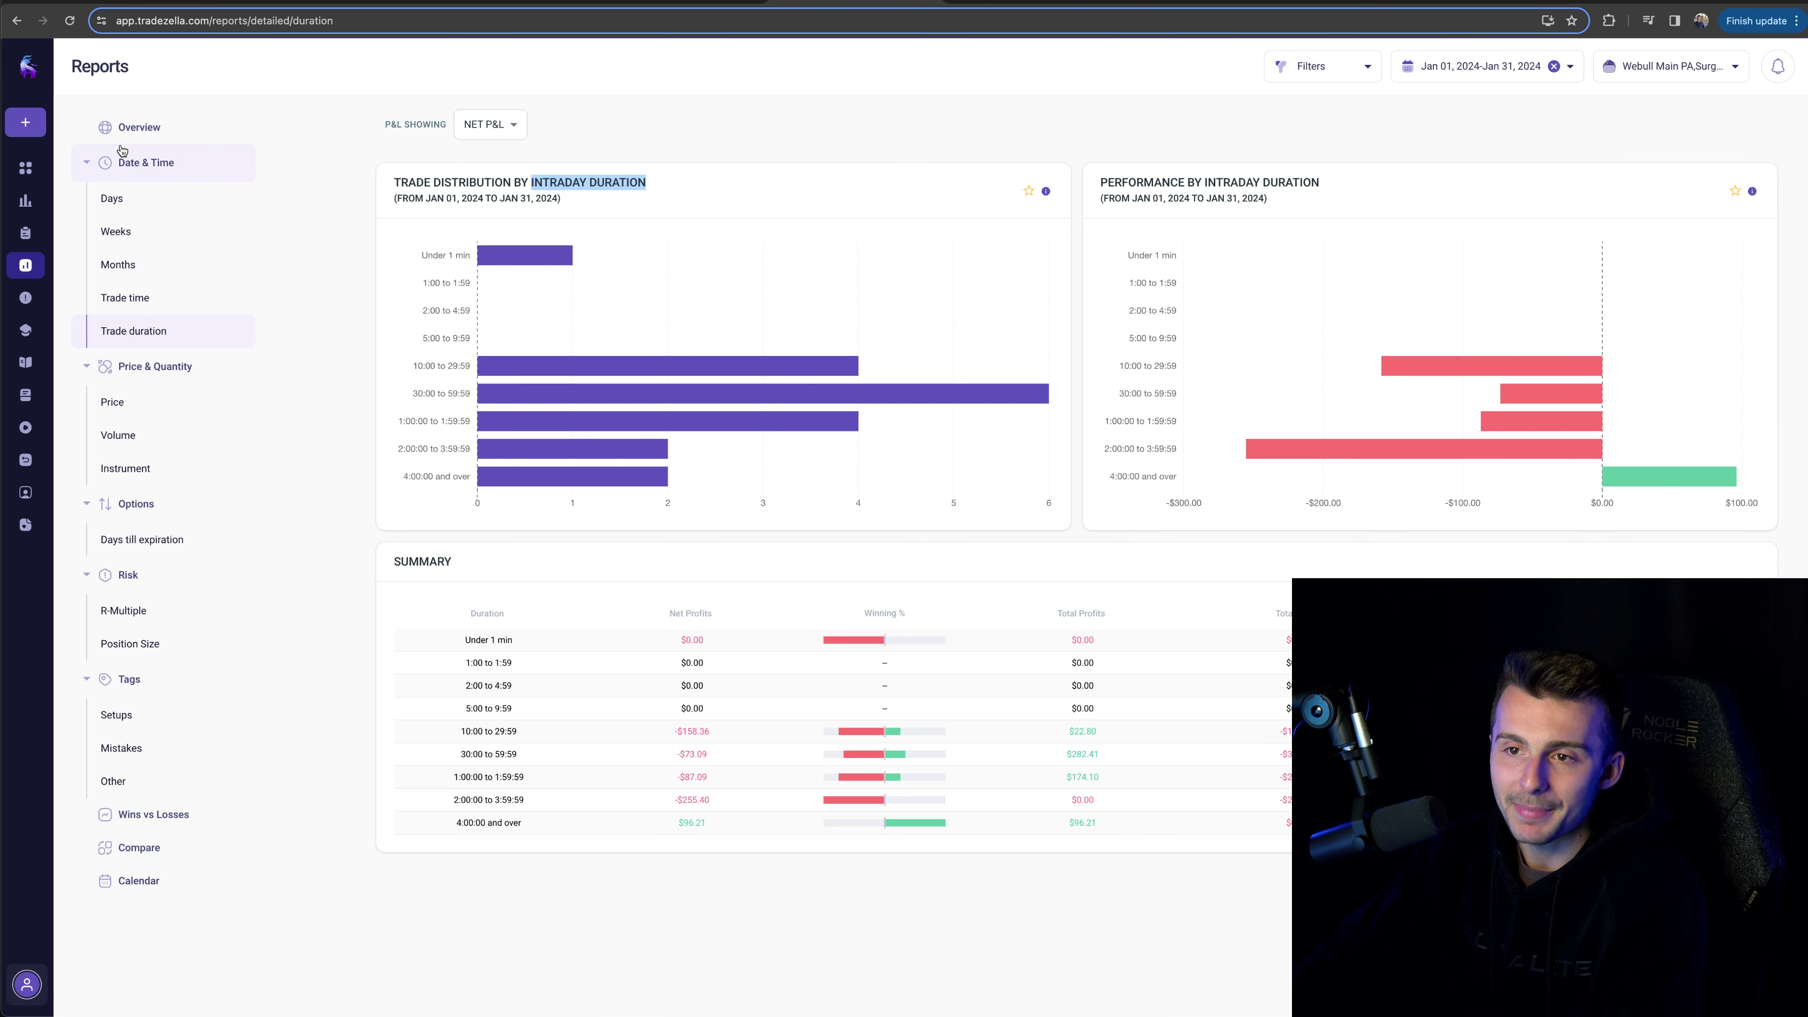
click(127, 129)
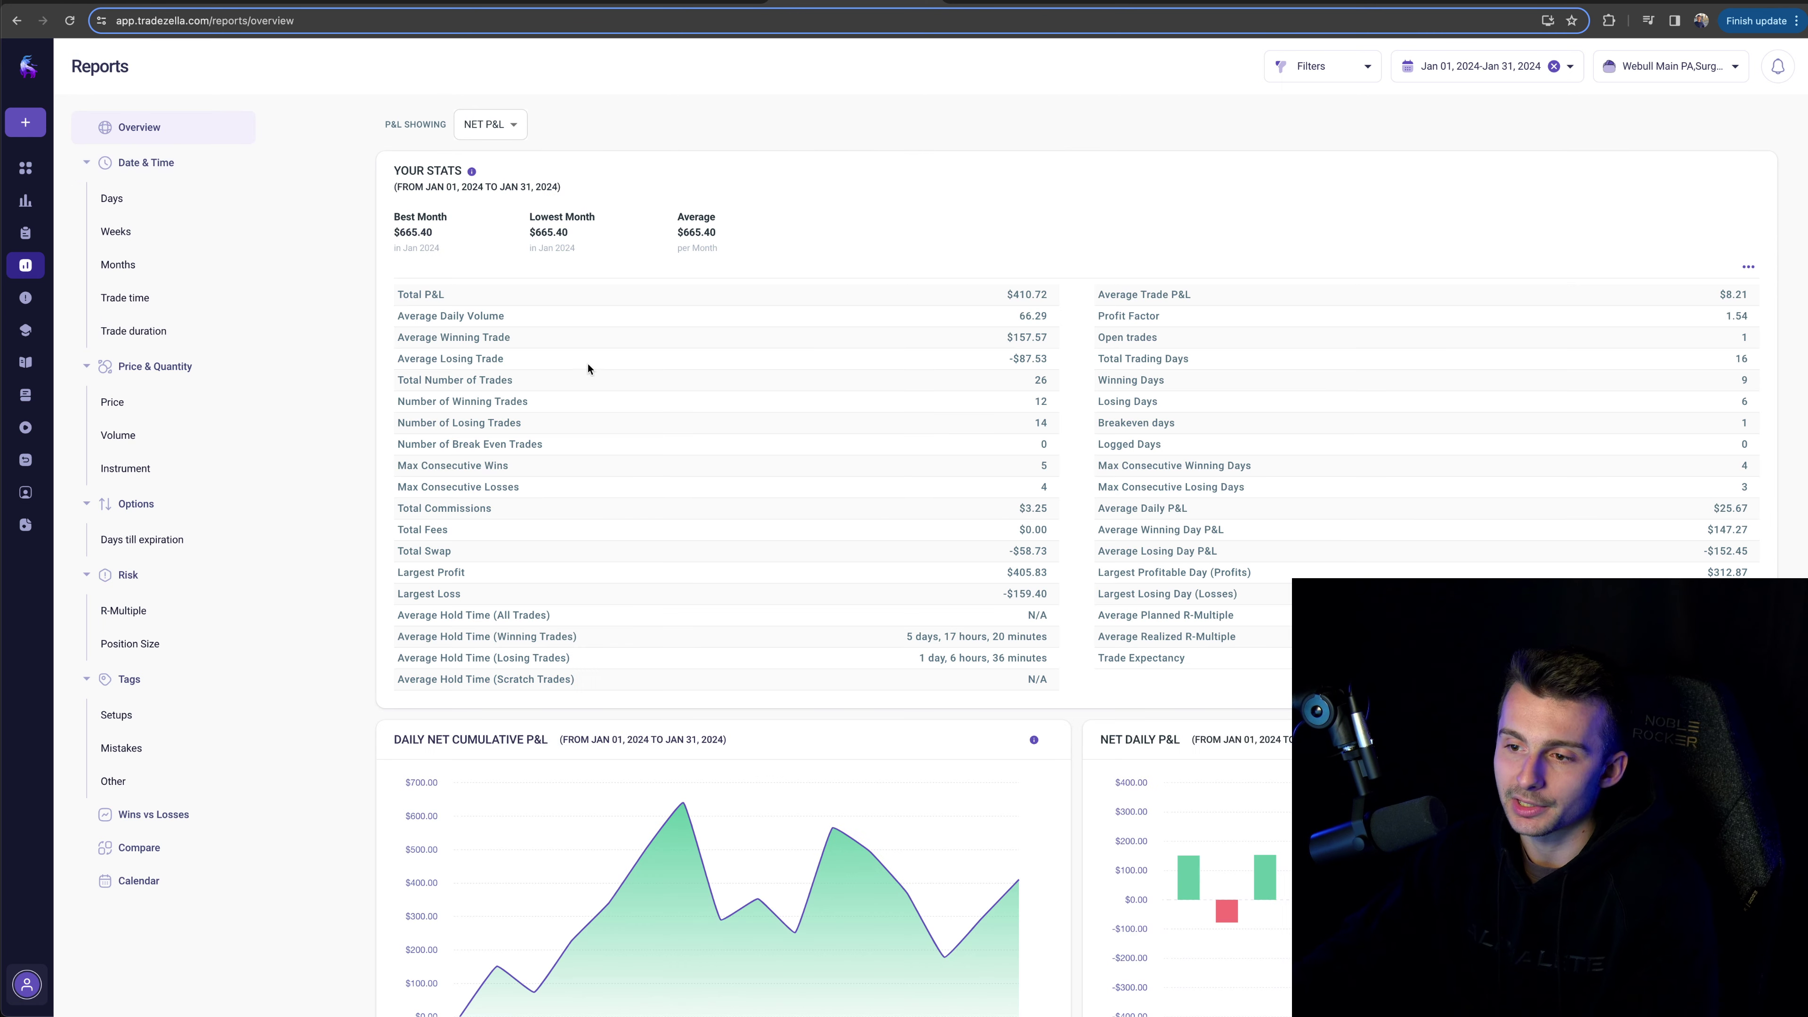
scroll(590, 371, down, 1)
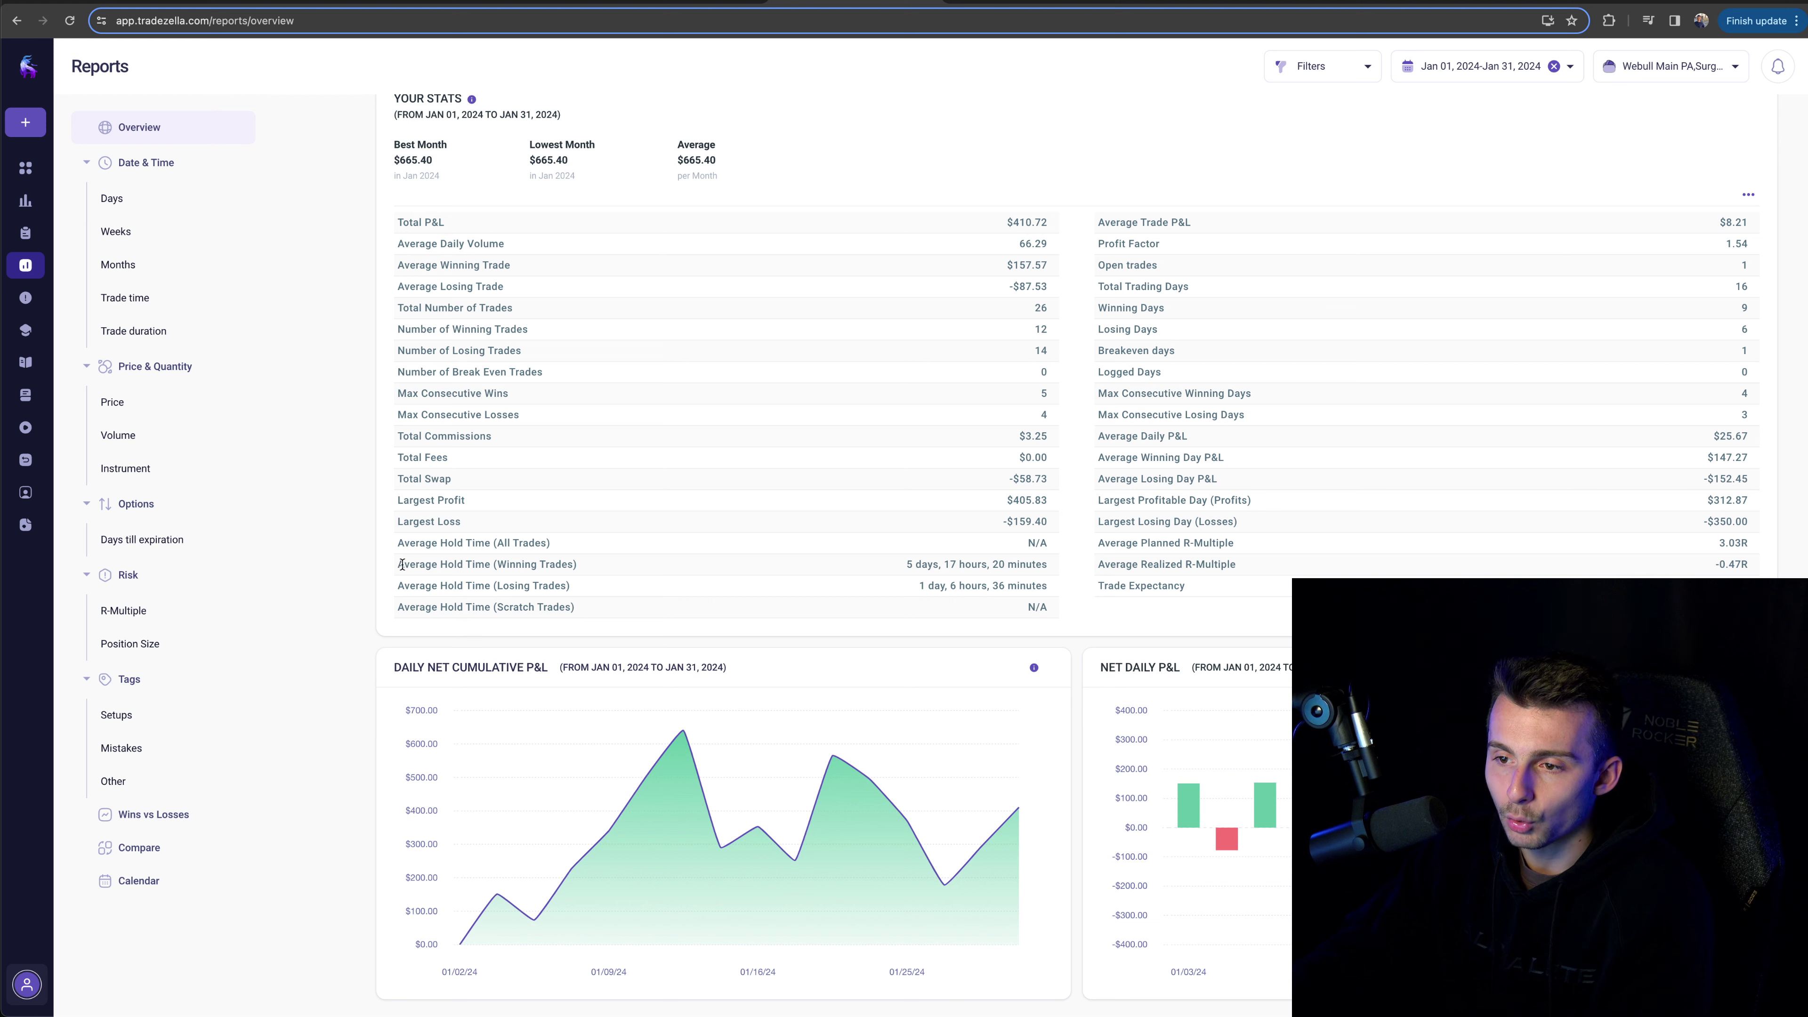
drag(402, 564, 1061, 570)
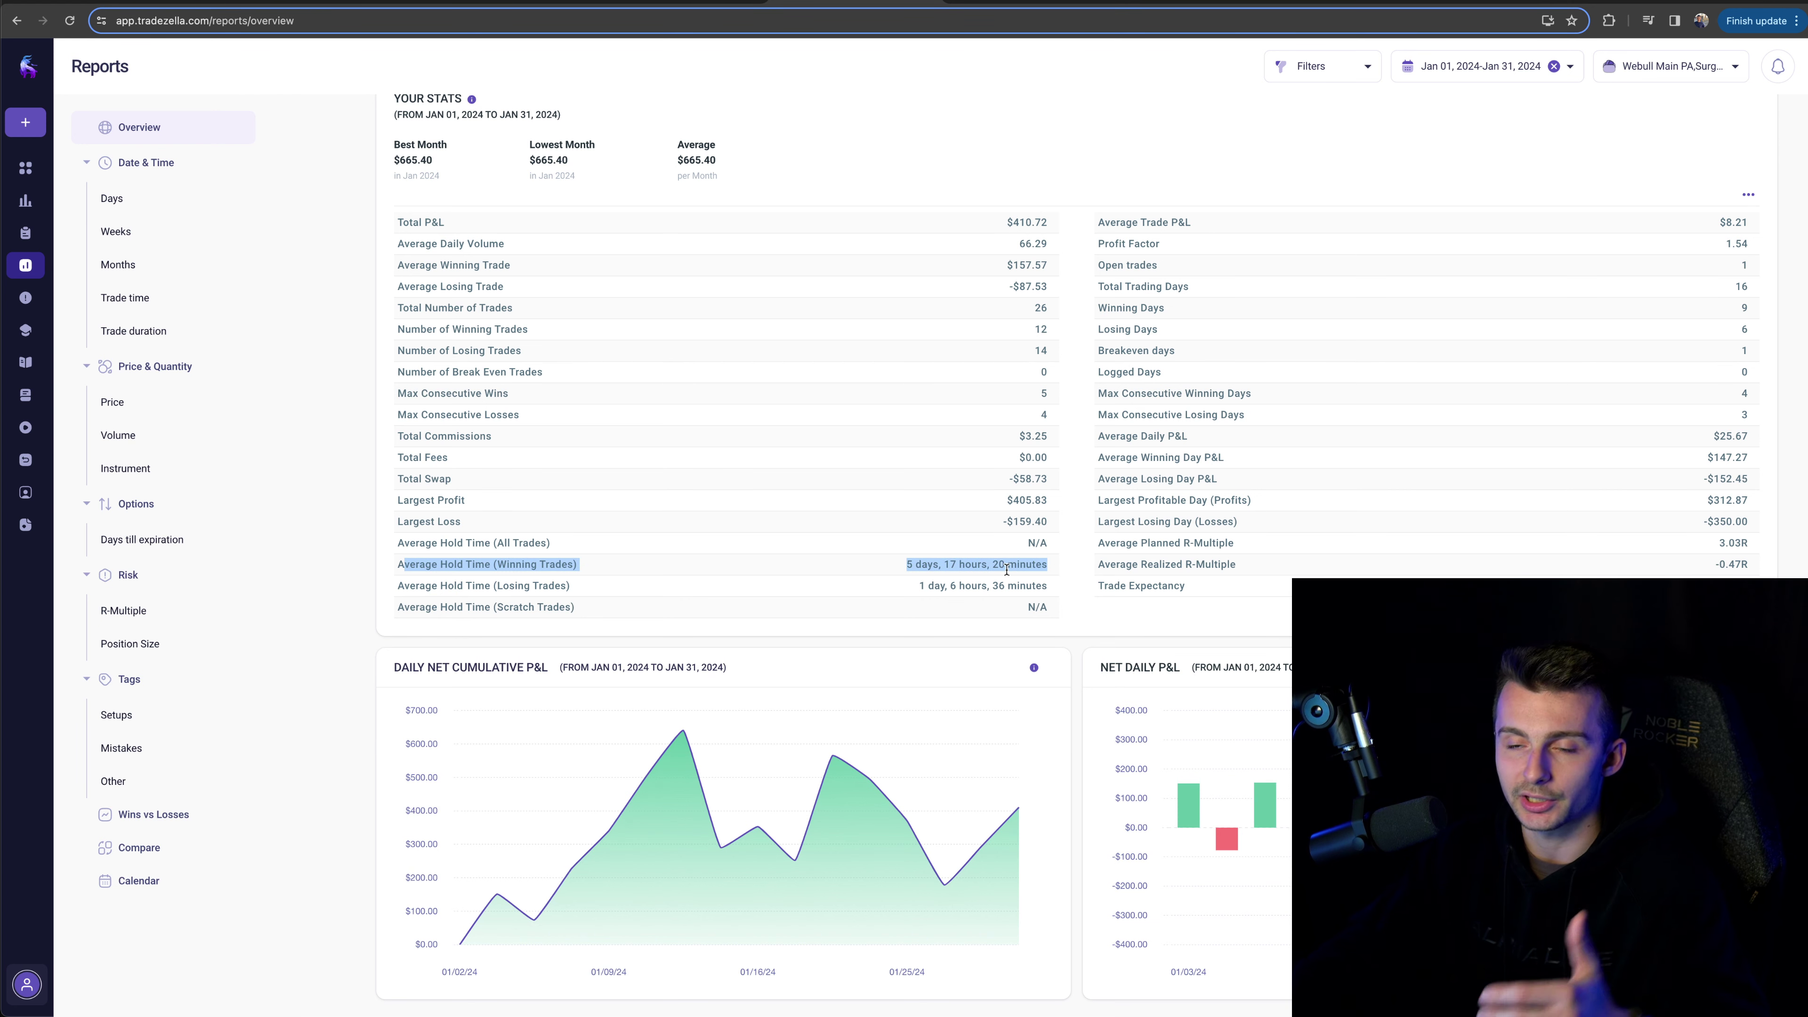
click(459, 583)
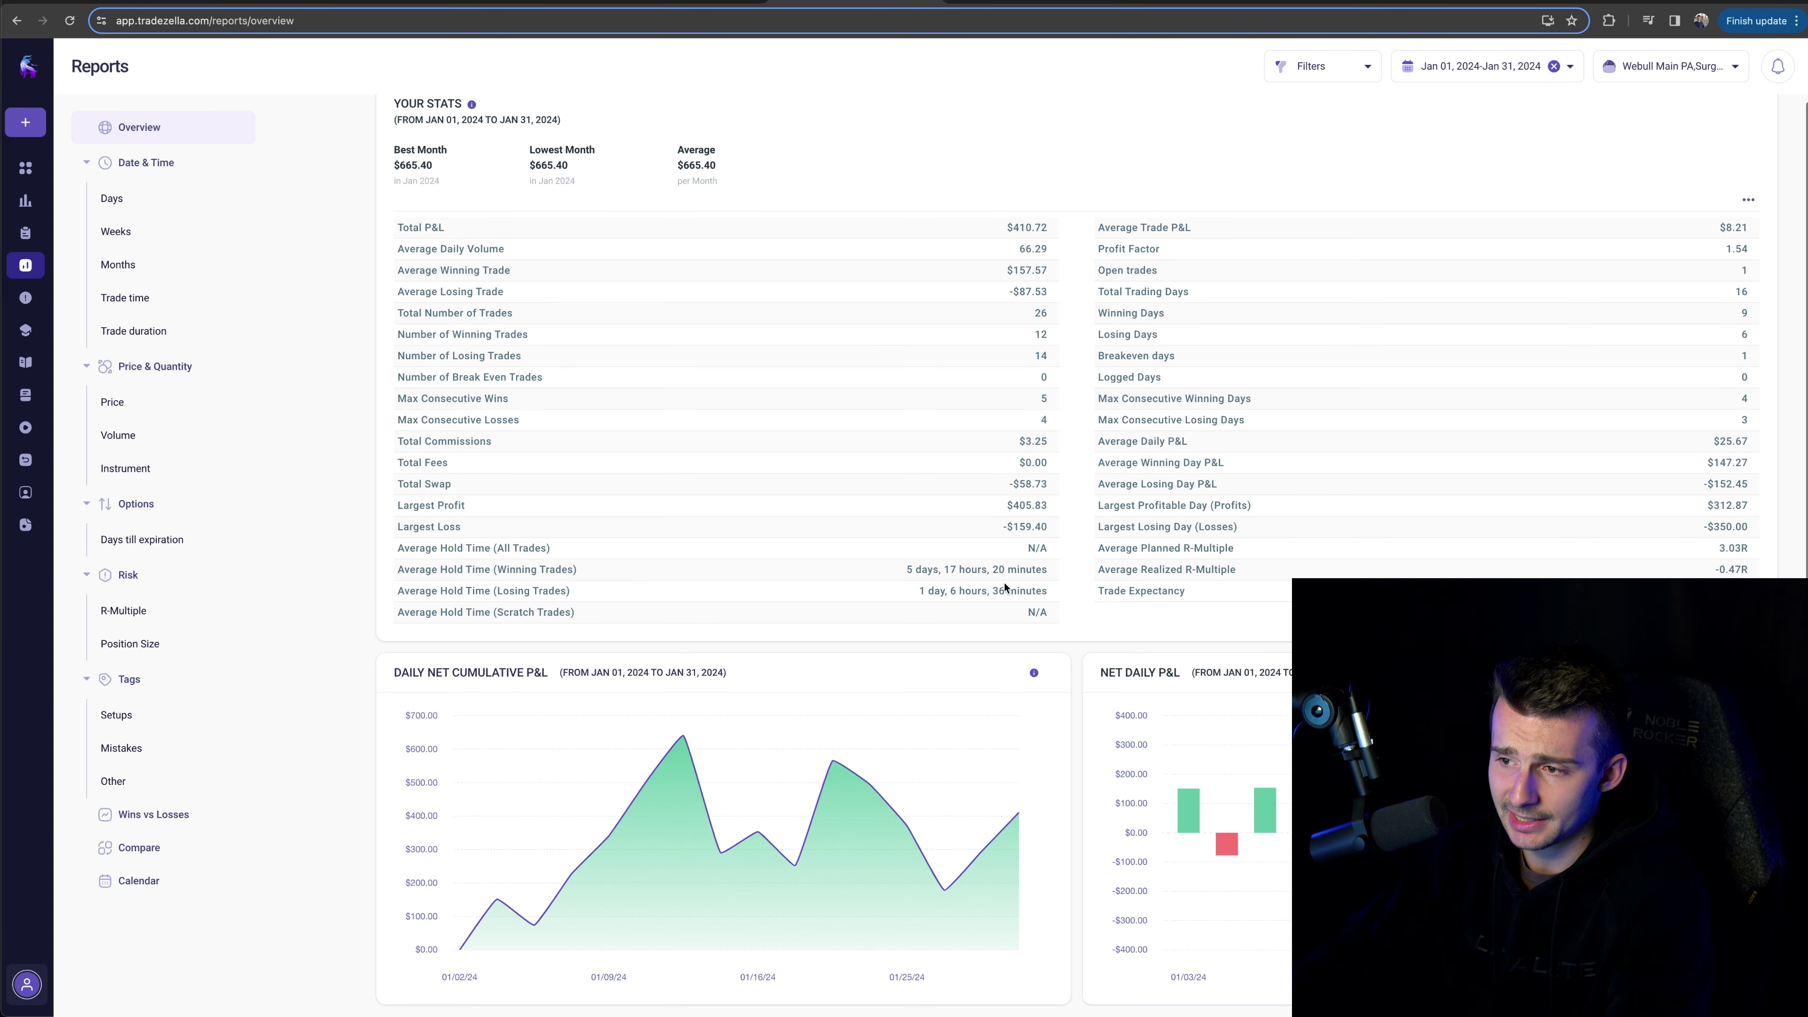
drag(902, 589, 1072, 598)
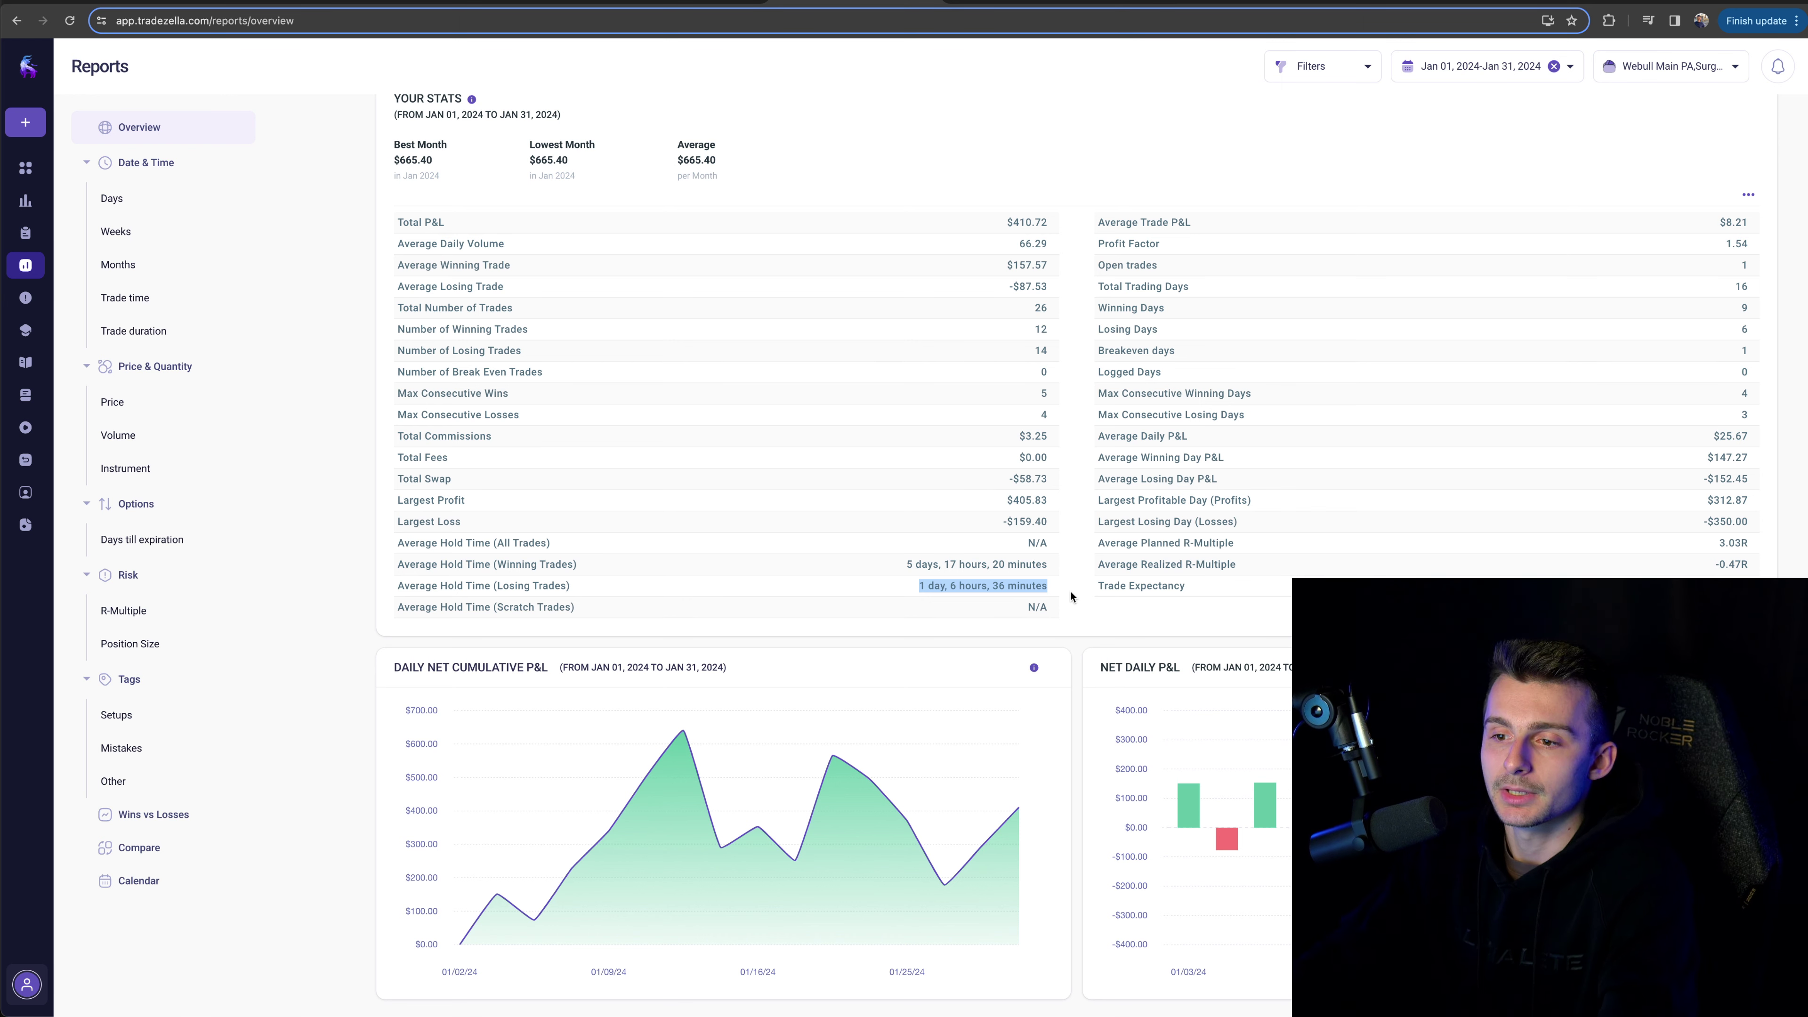
double_click(1021, 520)
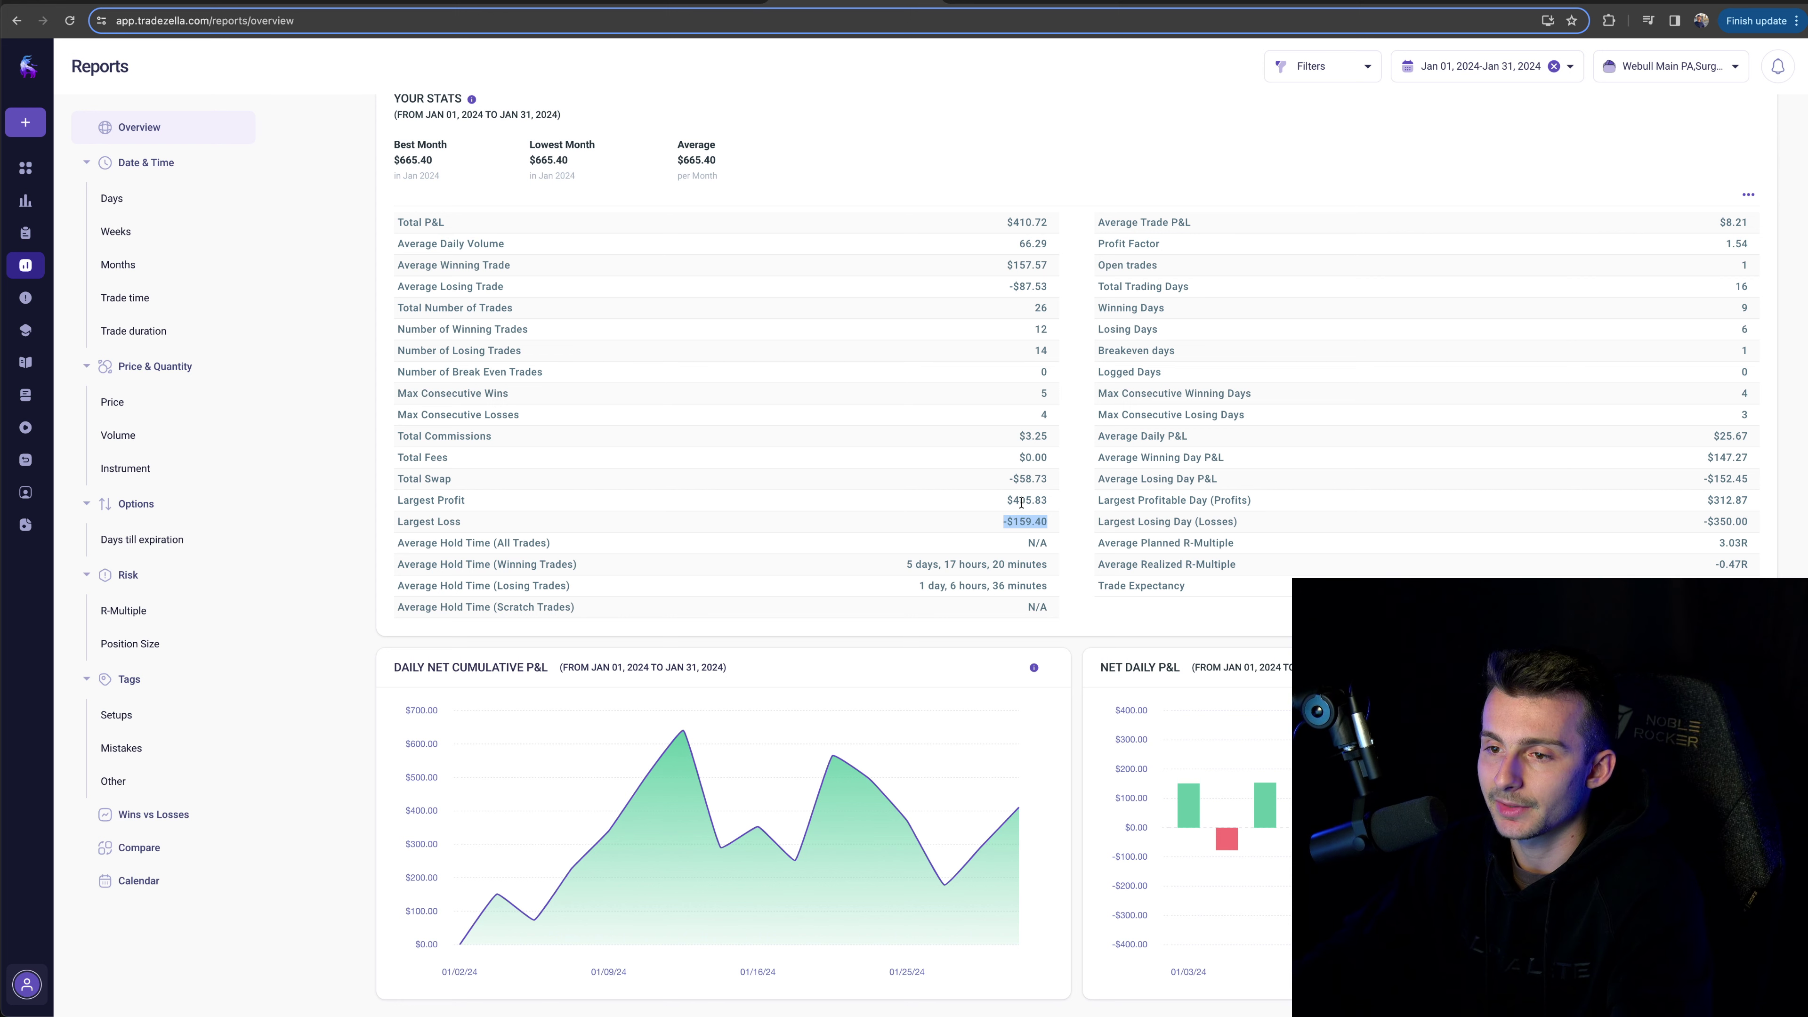
double_click(1021, 501)
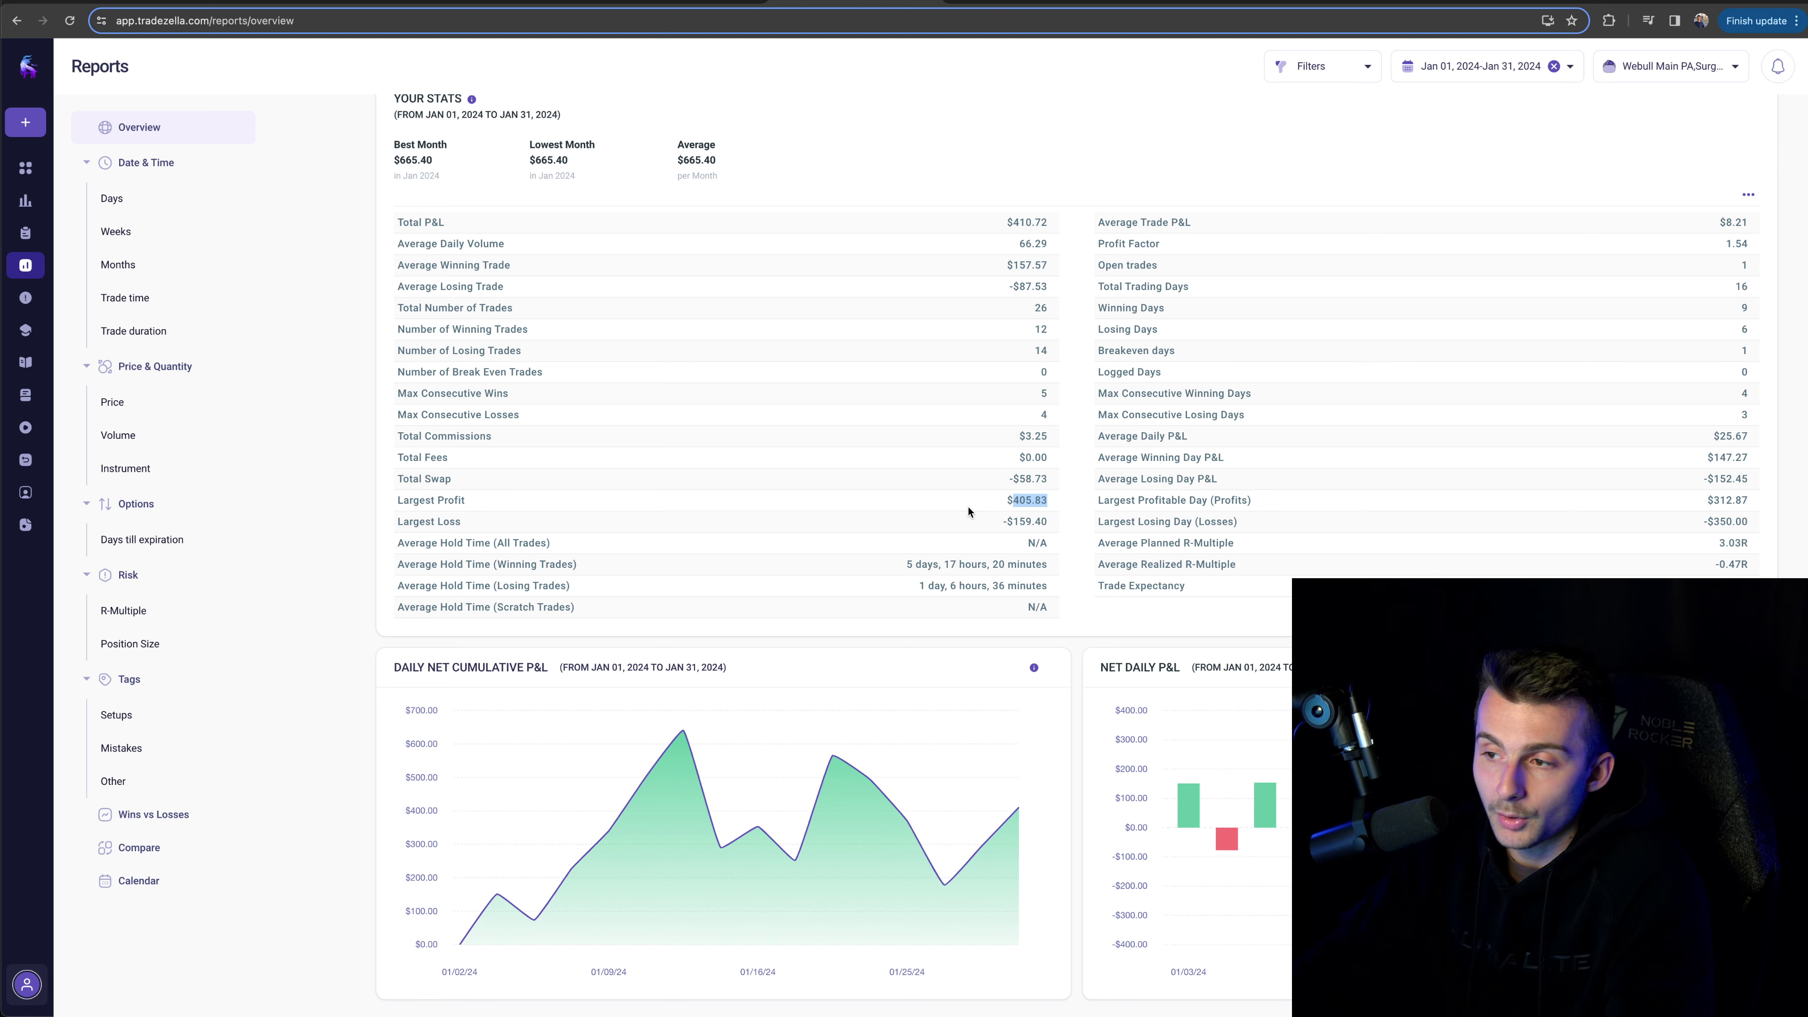
click(1061, 507)
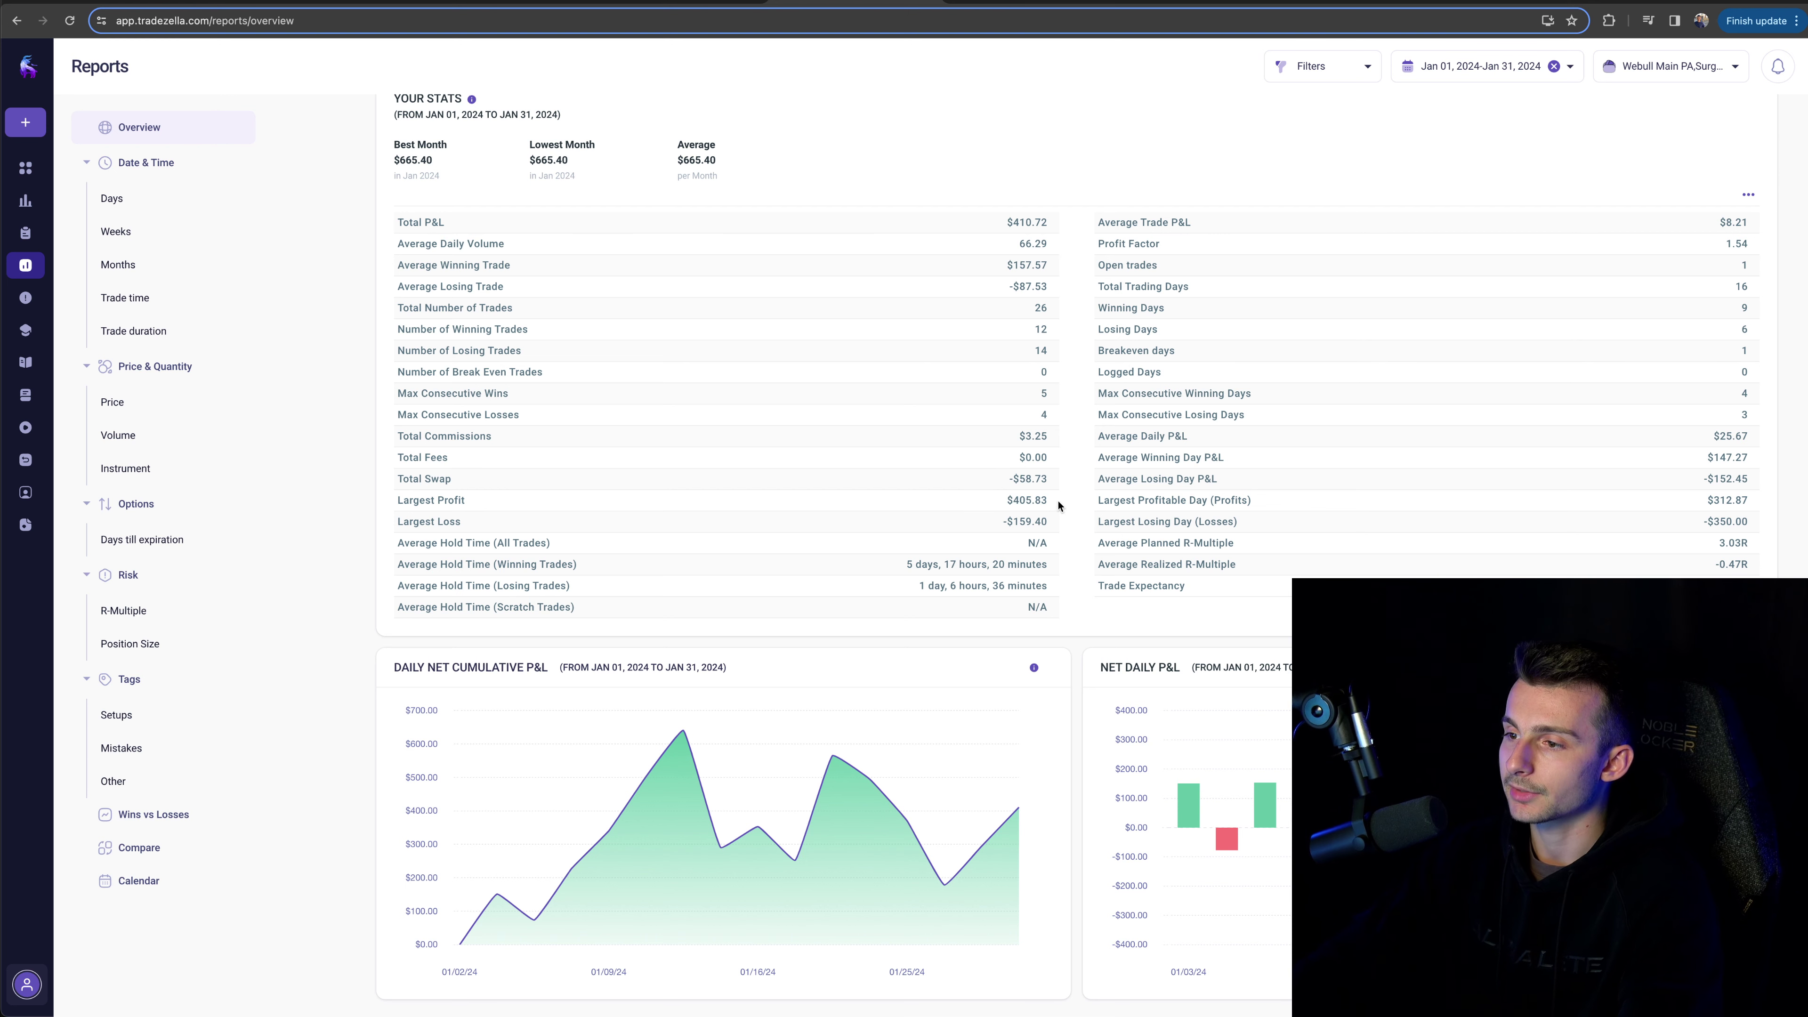
drag(1059, 506, 973, 504)
click(1007, 498)
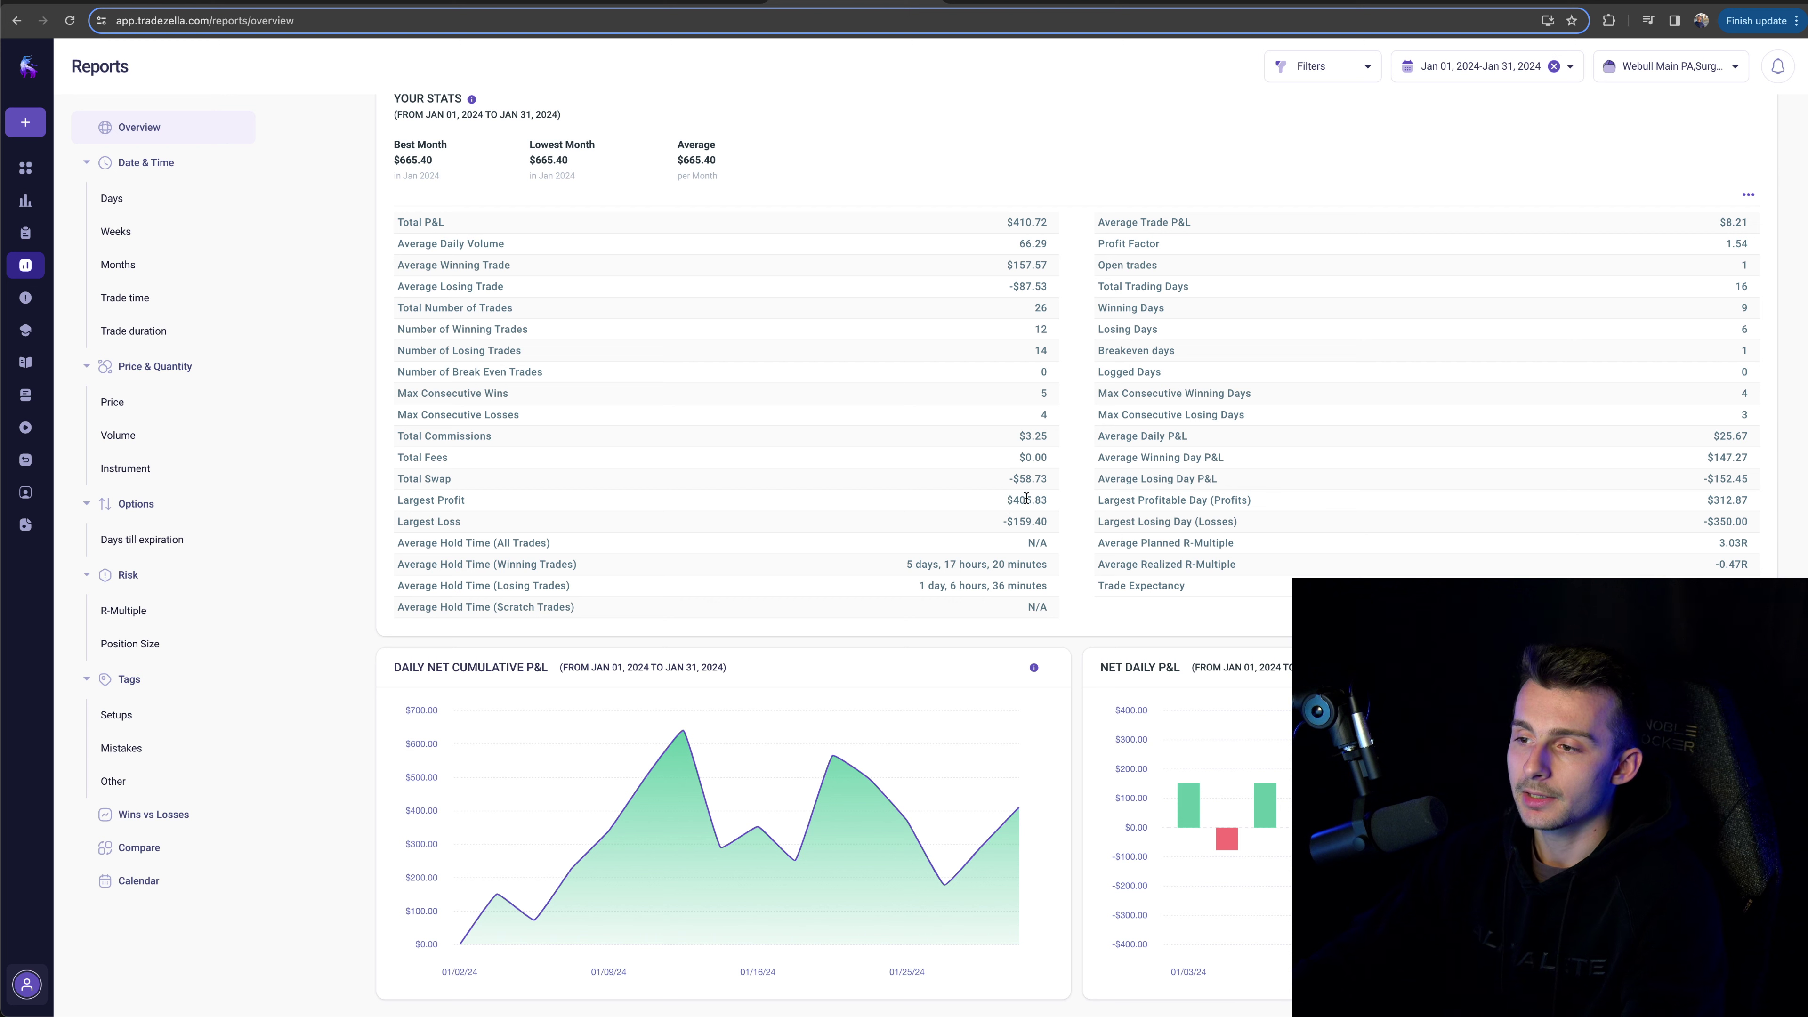
drag(1052, 526, 992, 504)
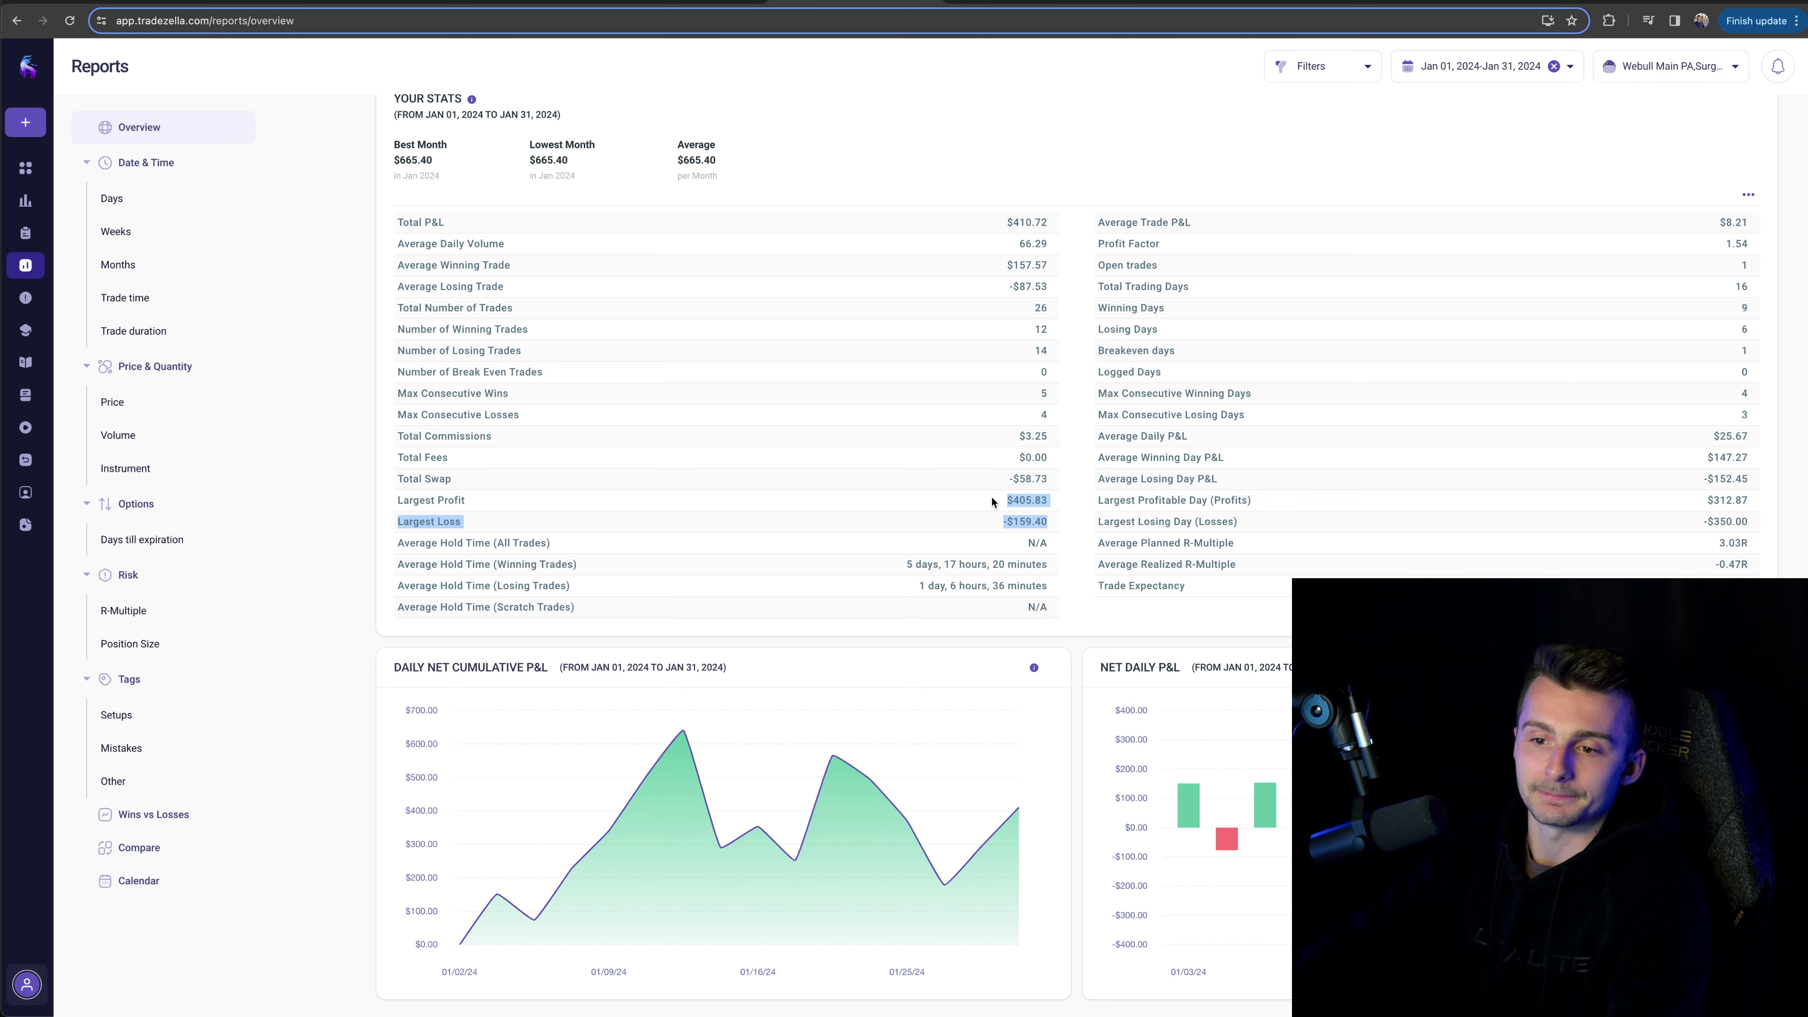
Step: Open the Instrument report under Price & Quantity to see January 2024's top symbols
click(149, 470)
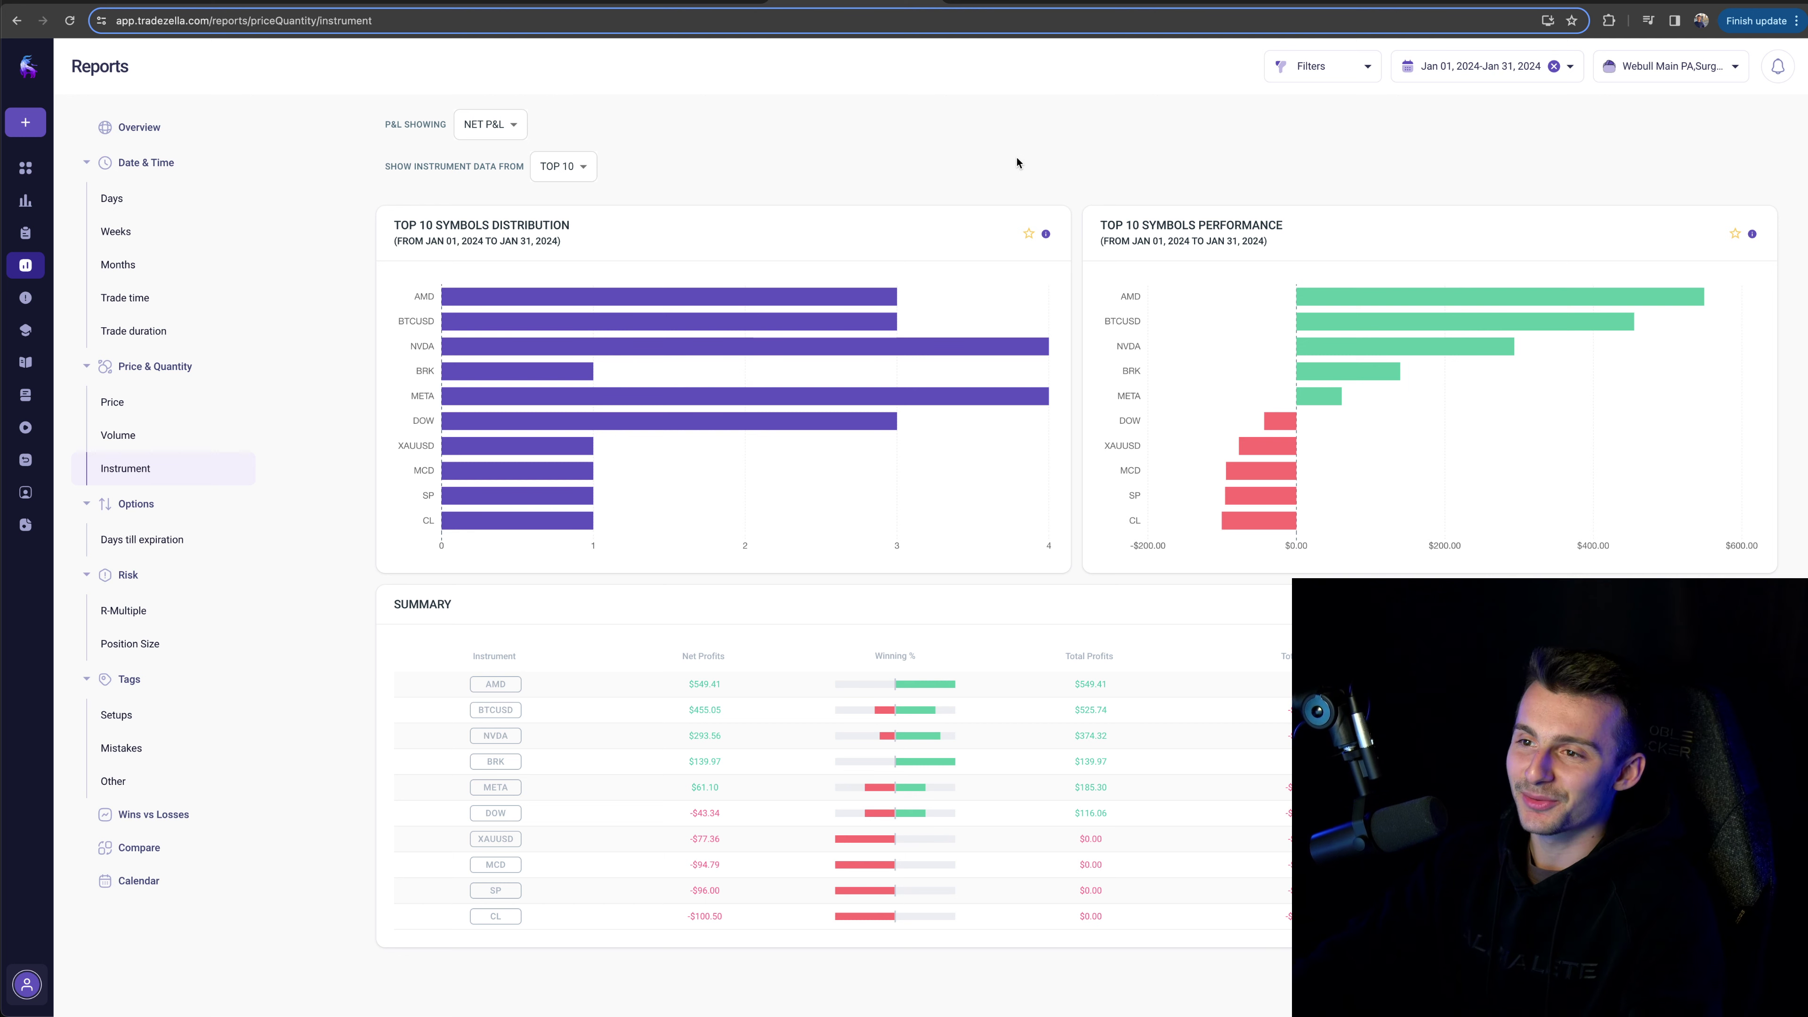
Step: Review the top 10 symbols' distribution and P&L bar values, then bring up the top/bottom instrument choices
click(588, 165)
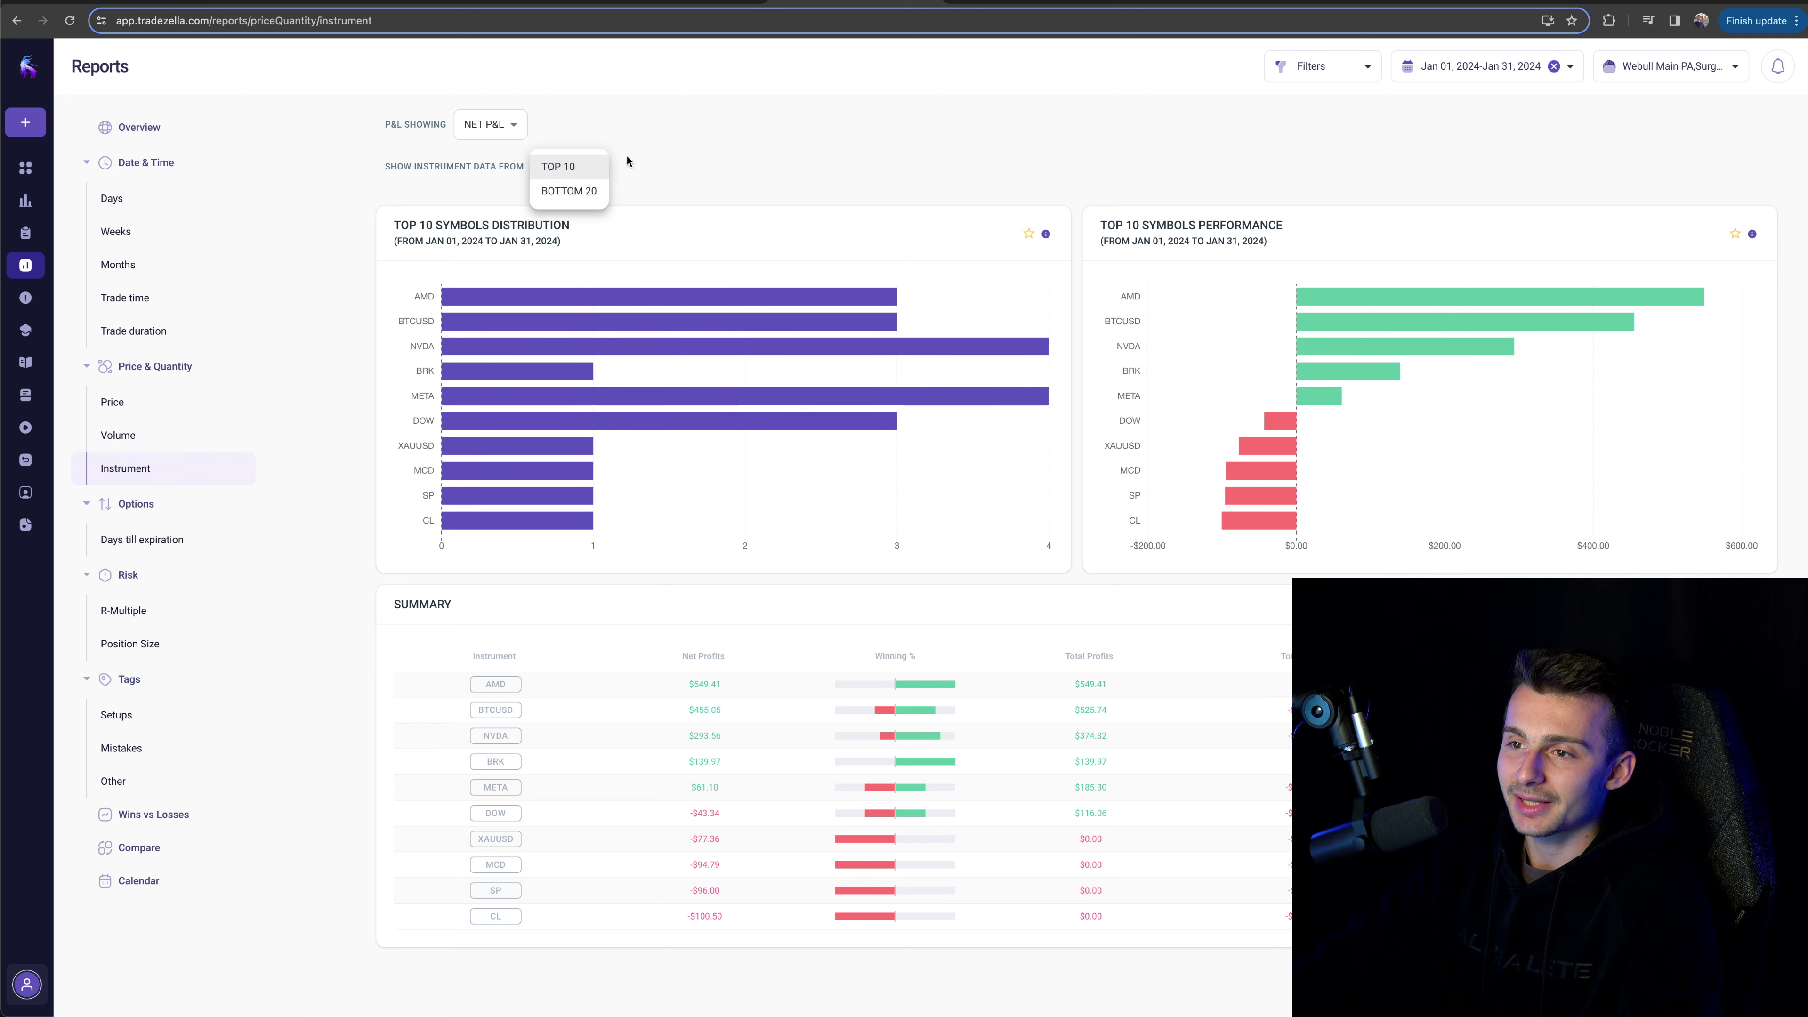
click(694, 151)
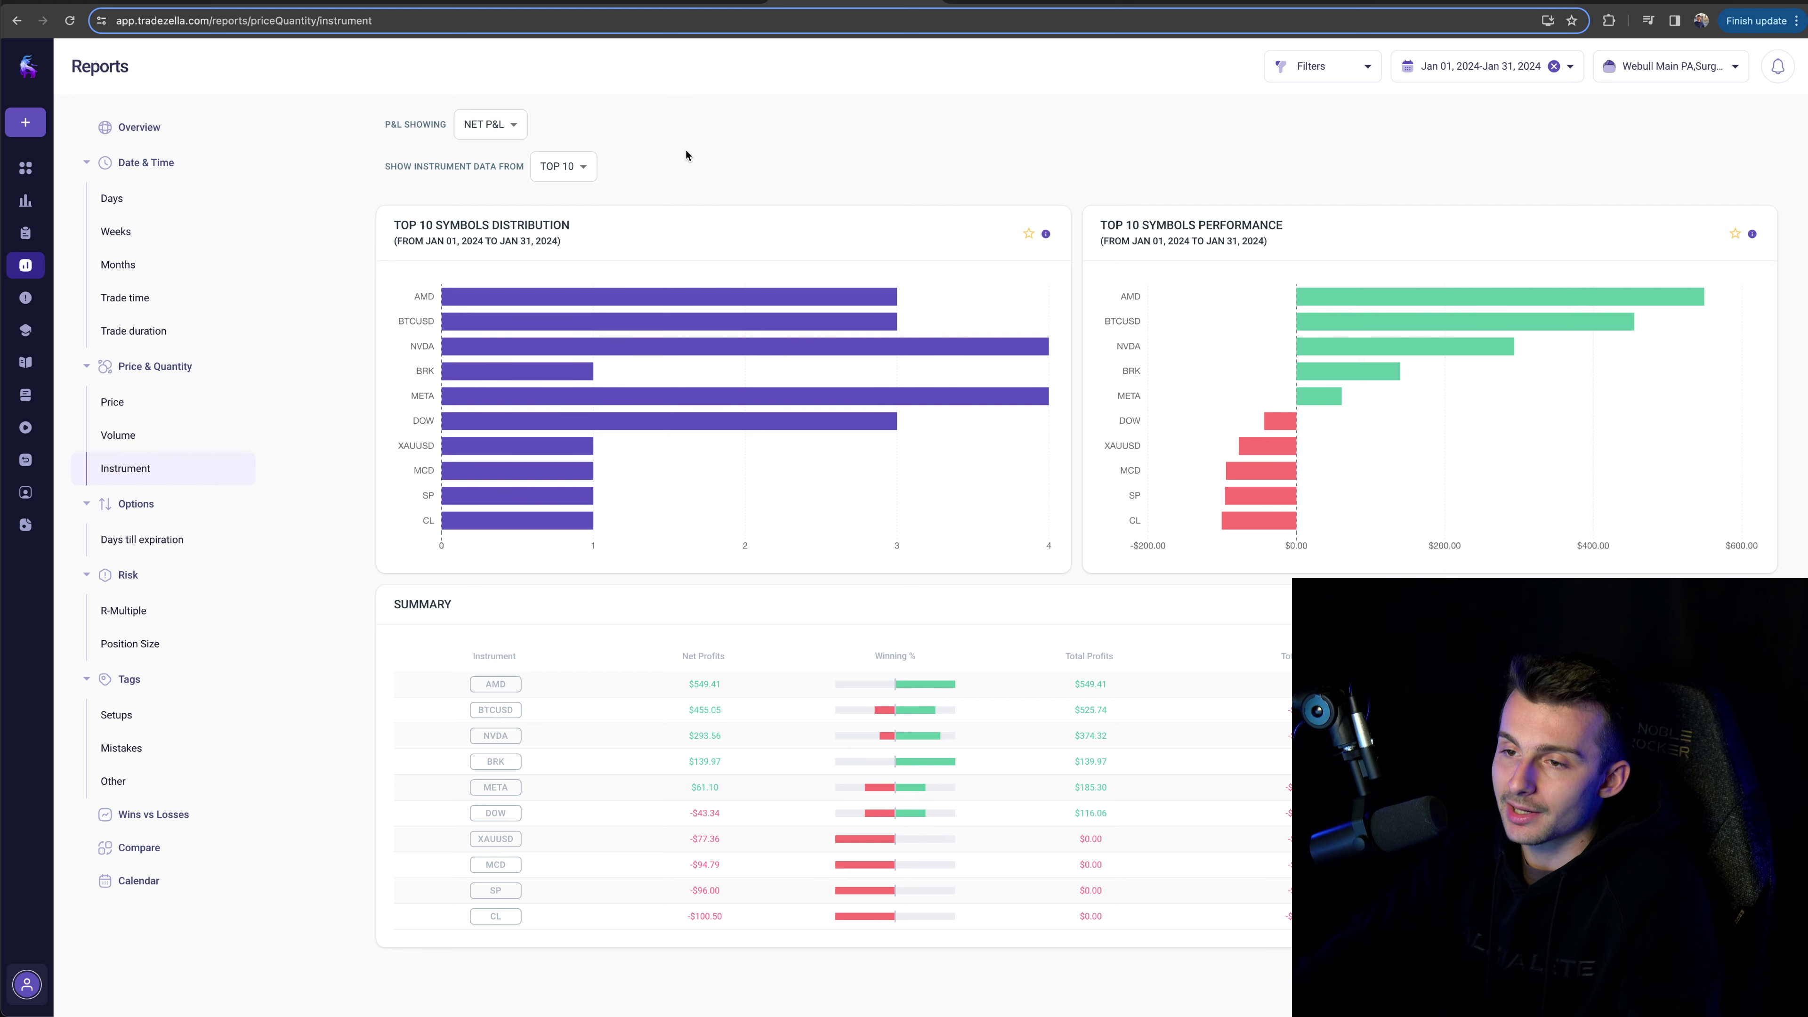
mouse_move(481, 297)
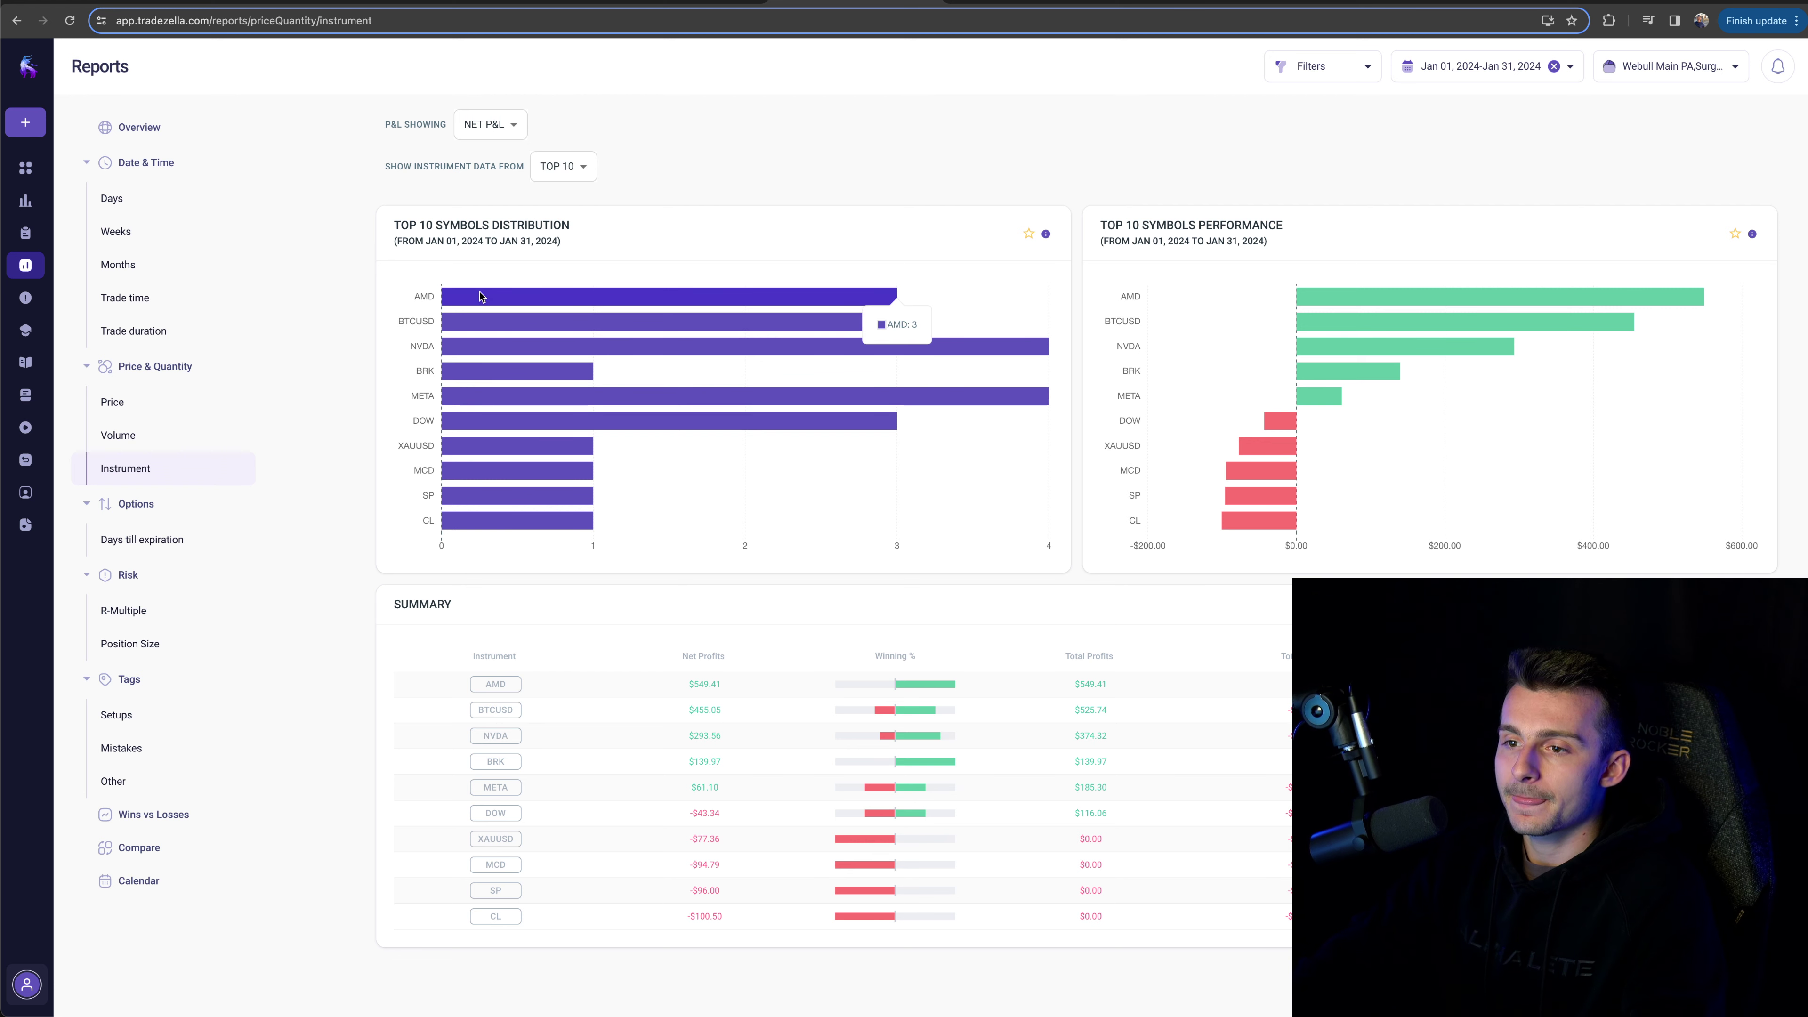
mouse_move(482, 346)
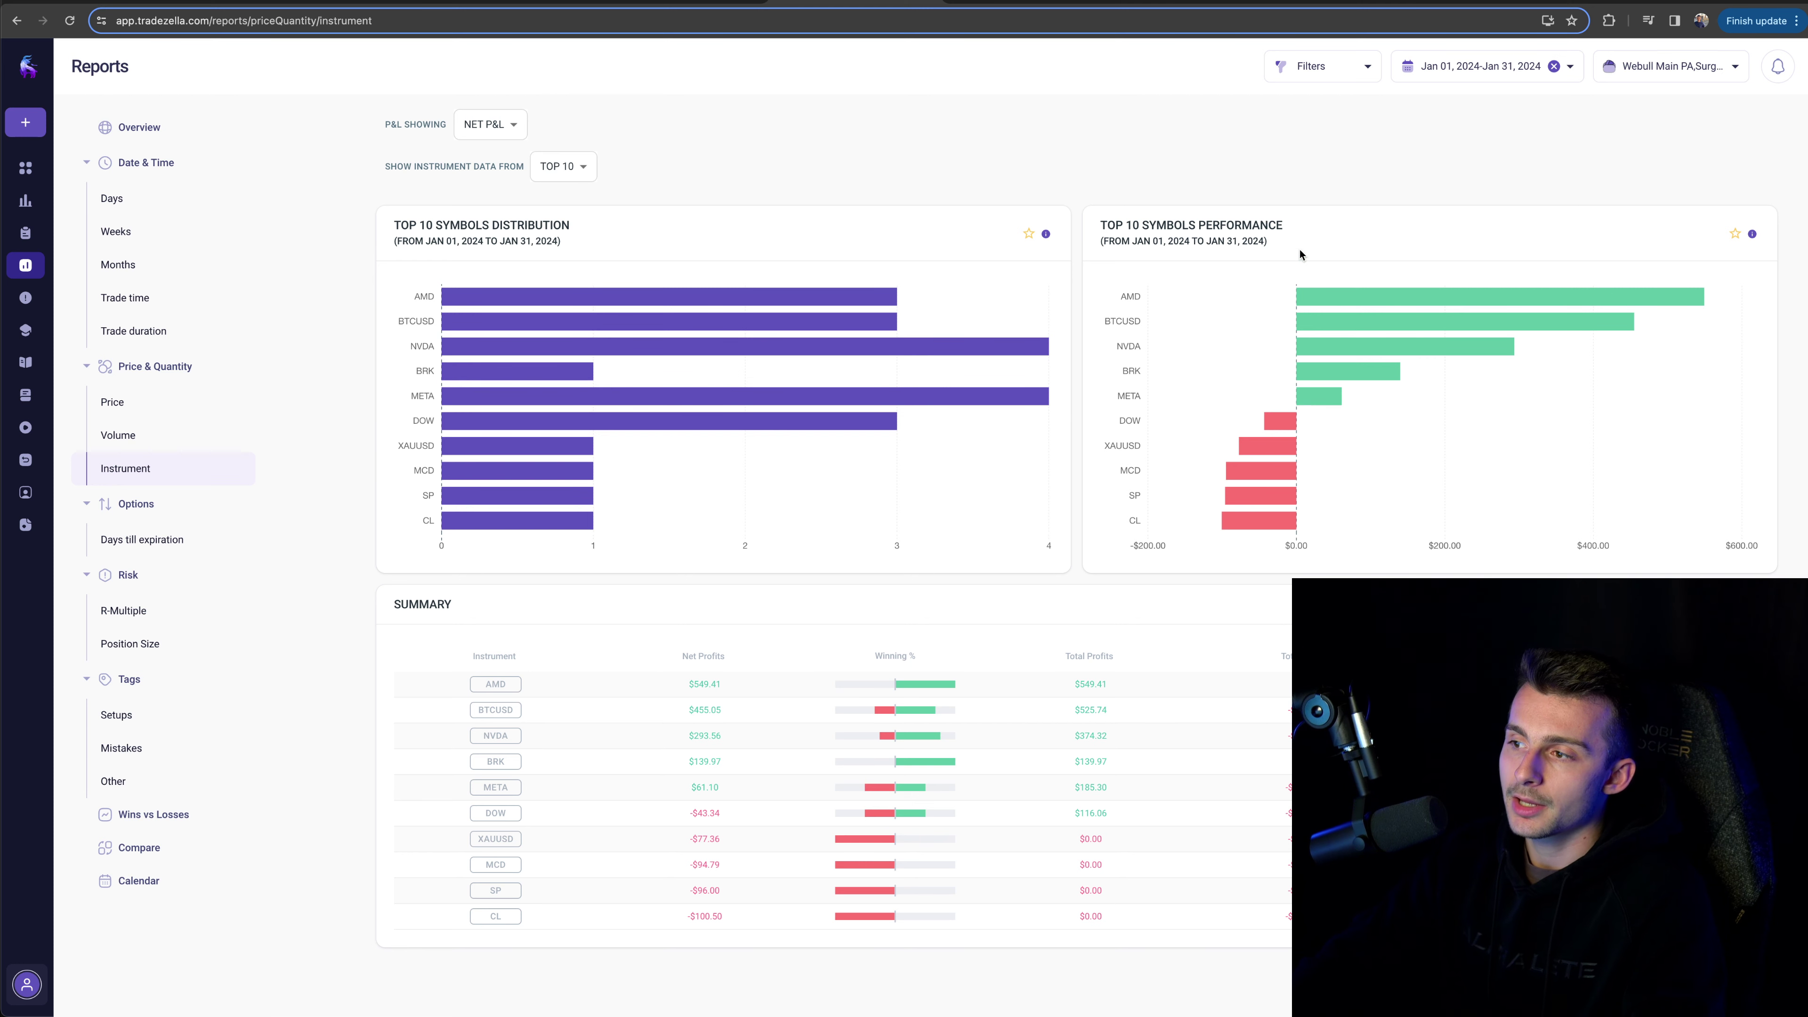
mouse_move(1329, 349)
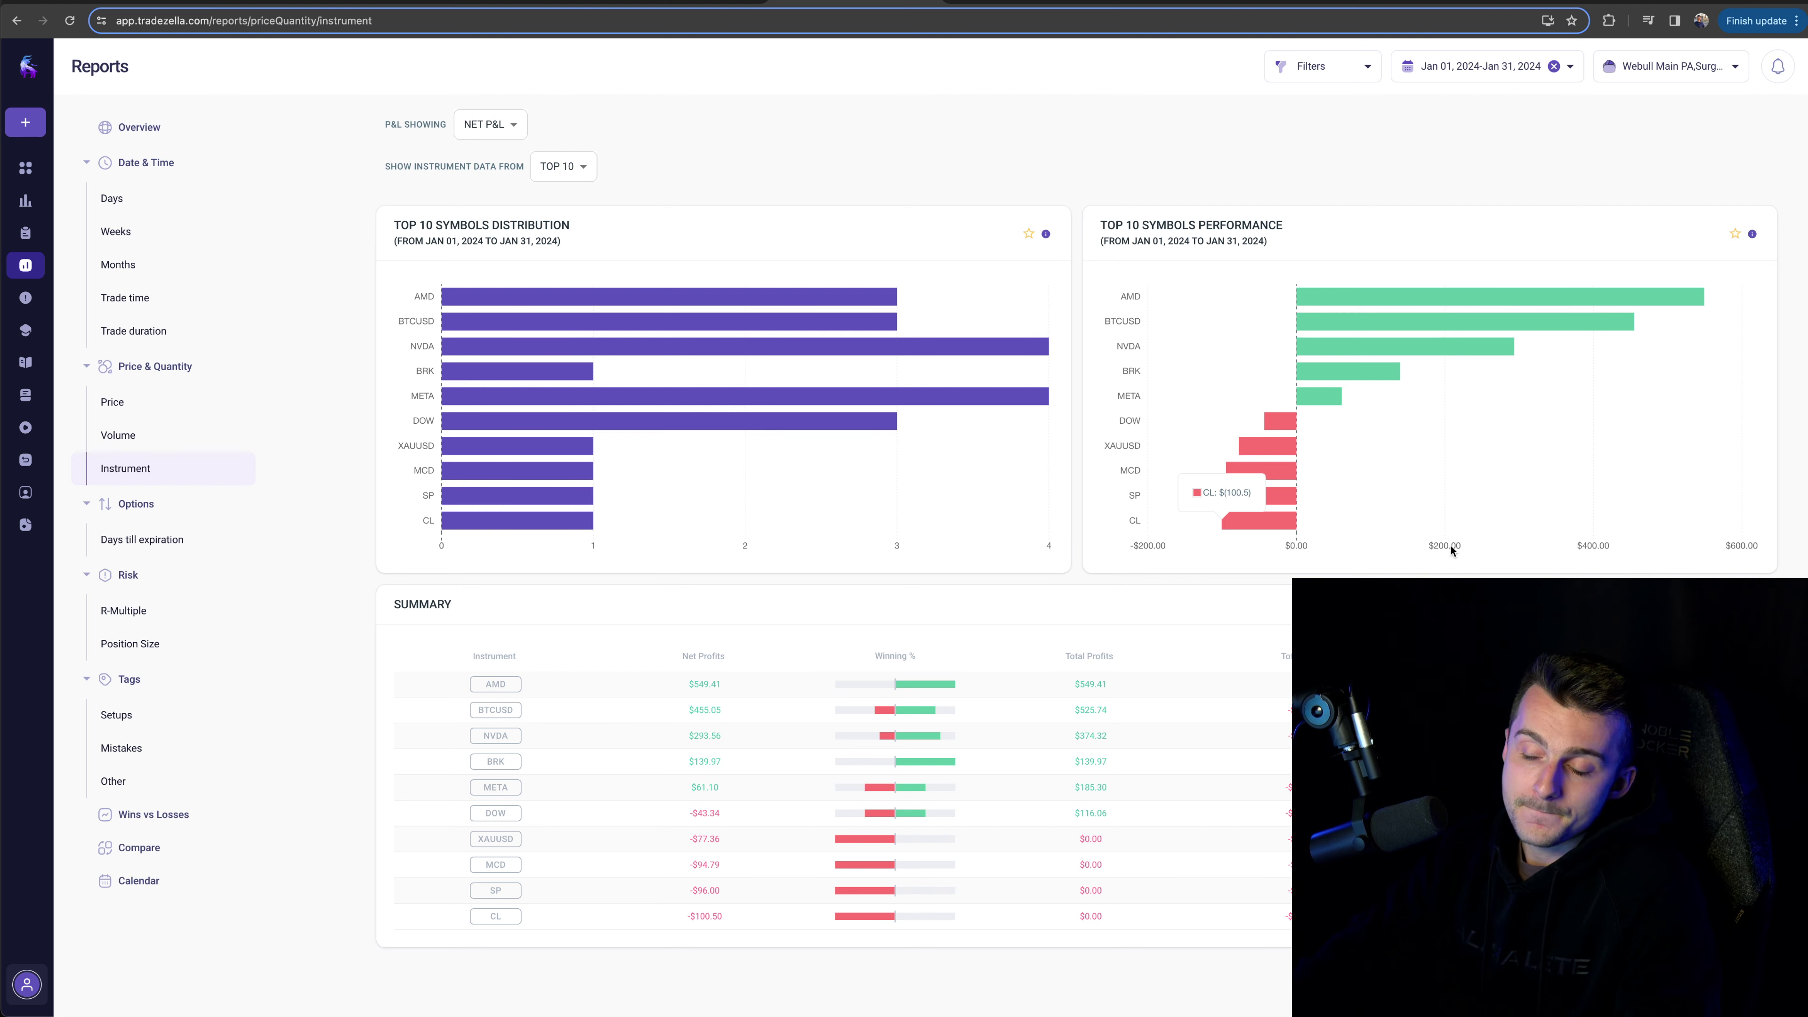
click(563, 166)
click(566, 191)
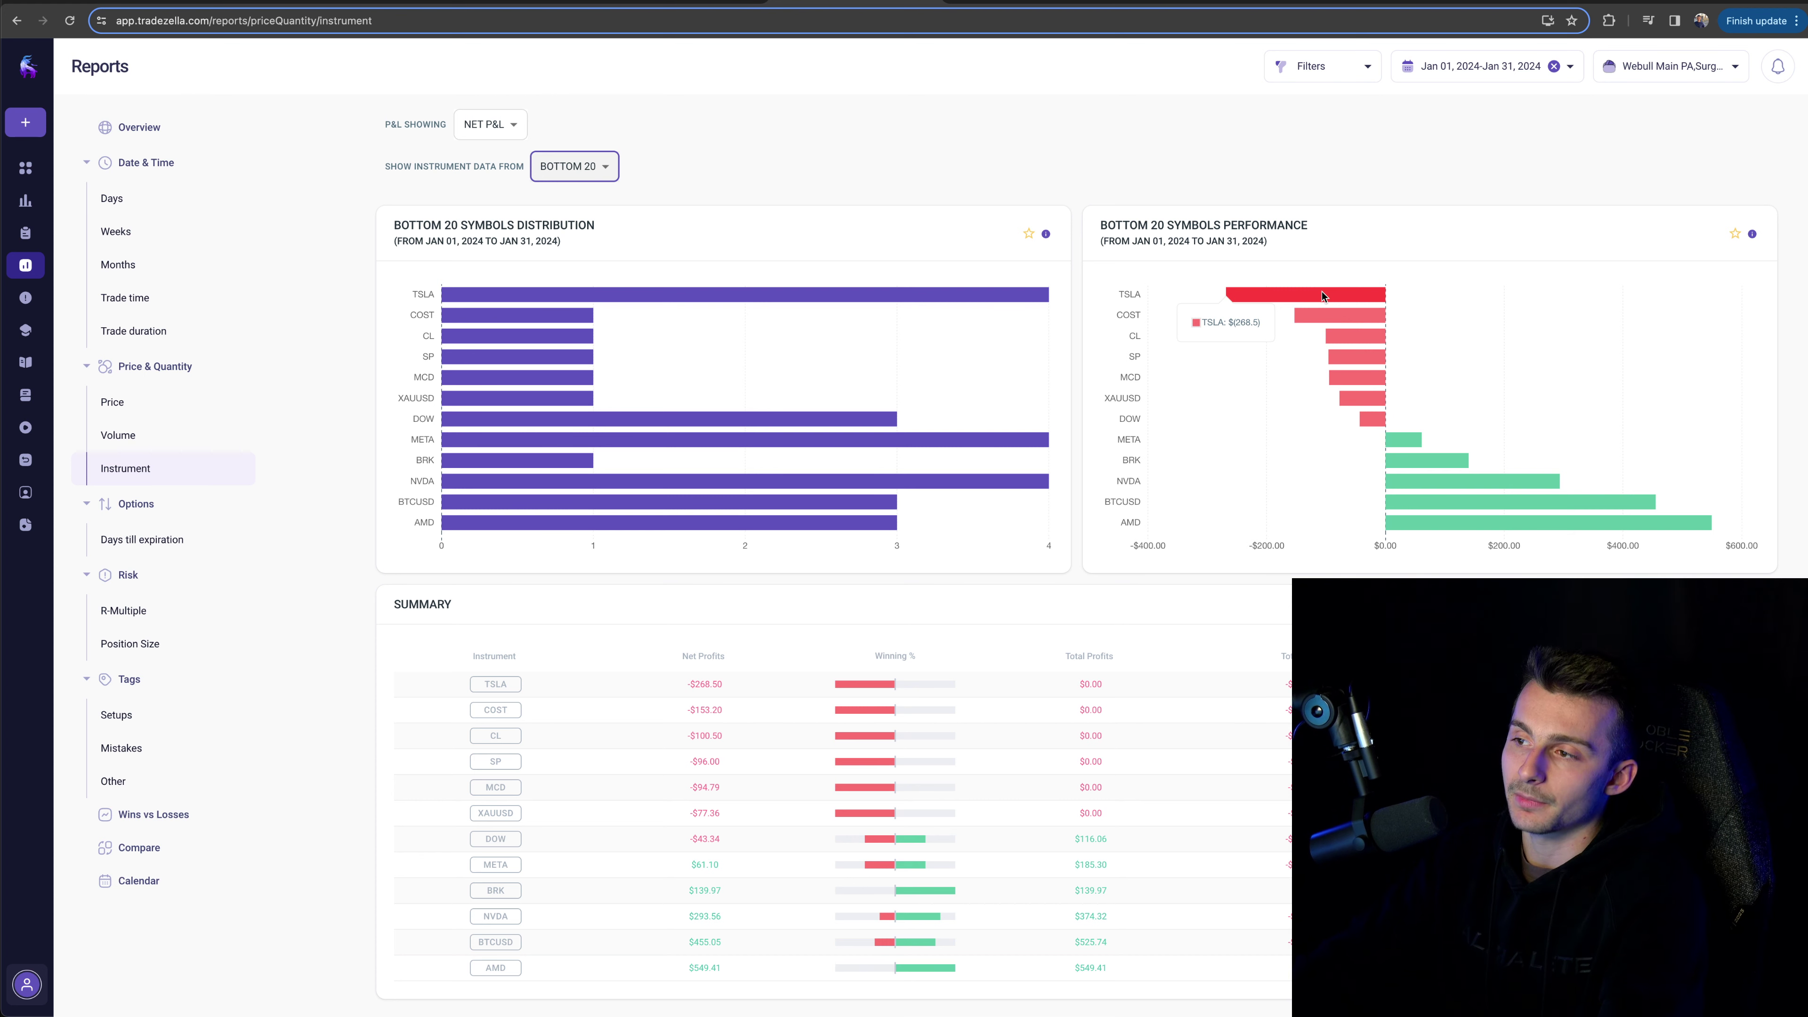
click(577, 171)
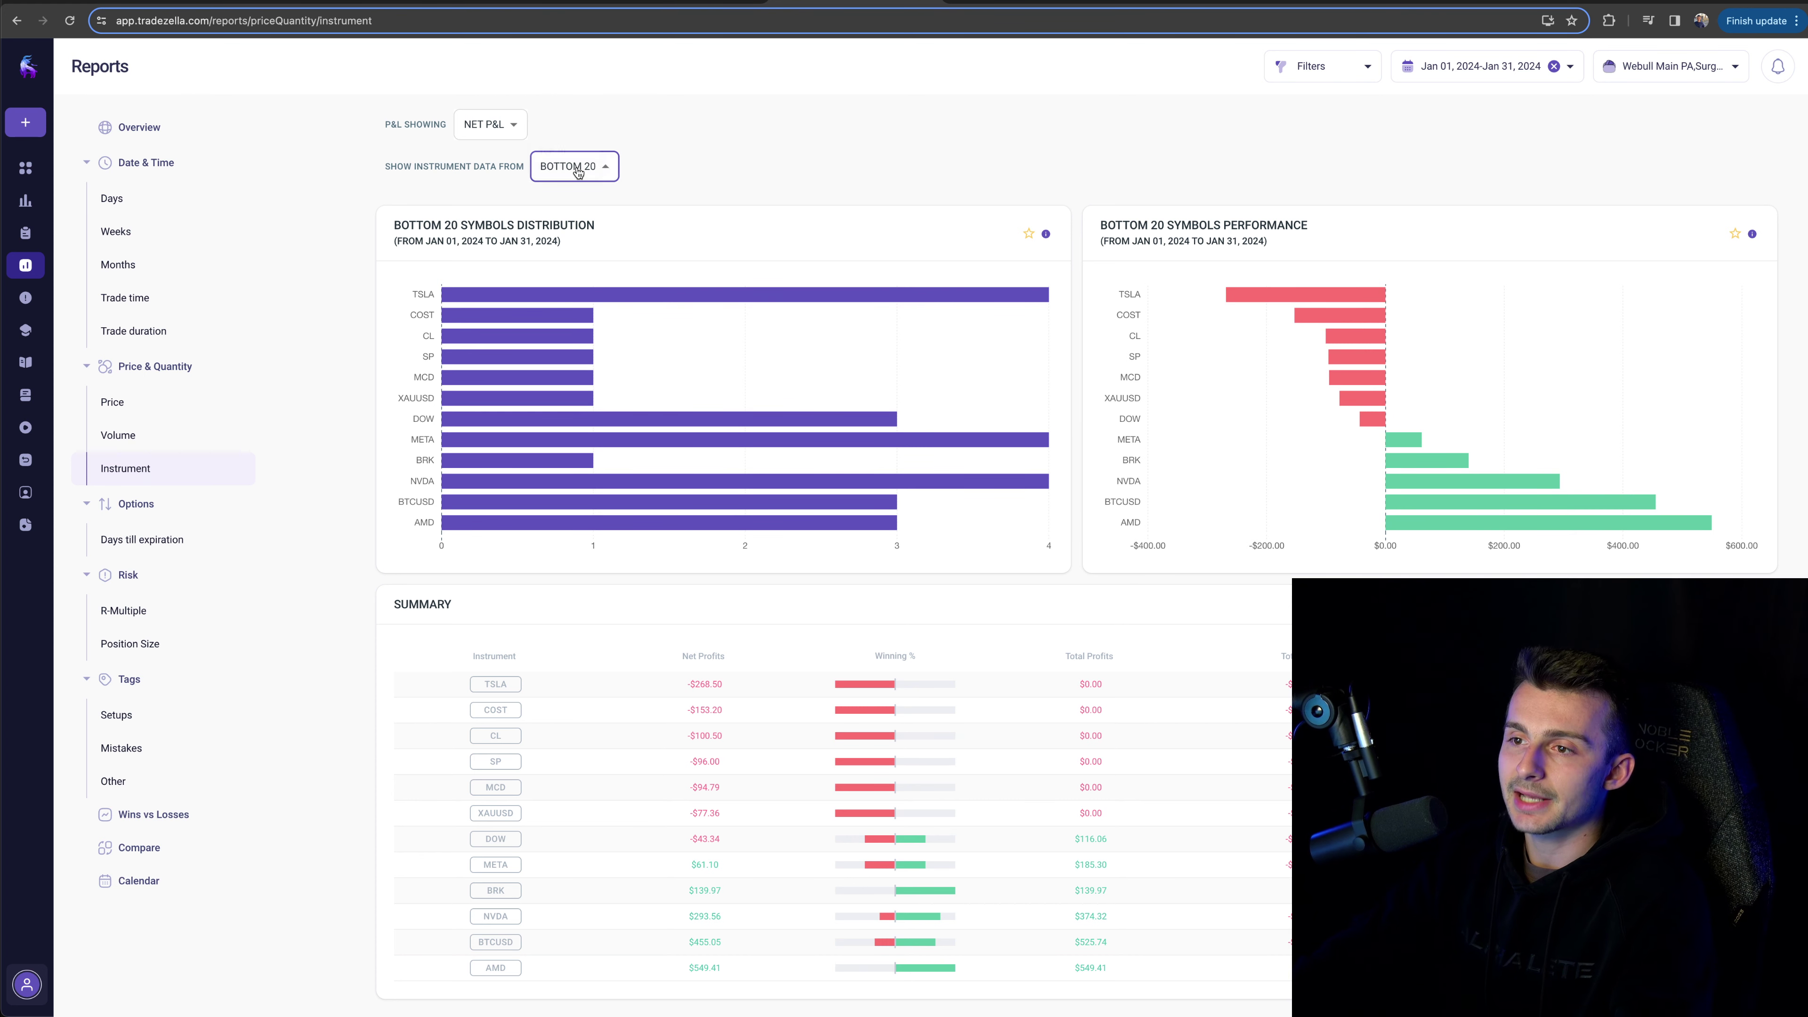
click(579, 148)
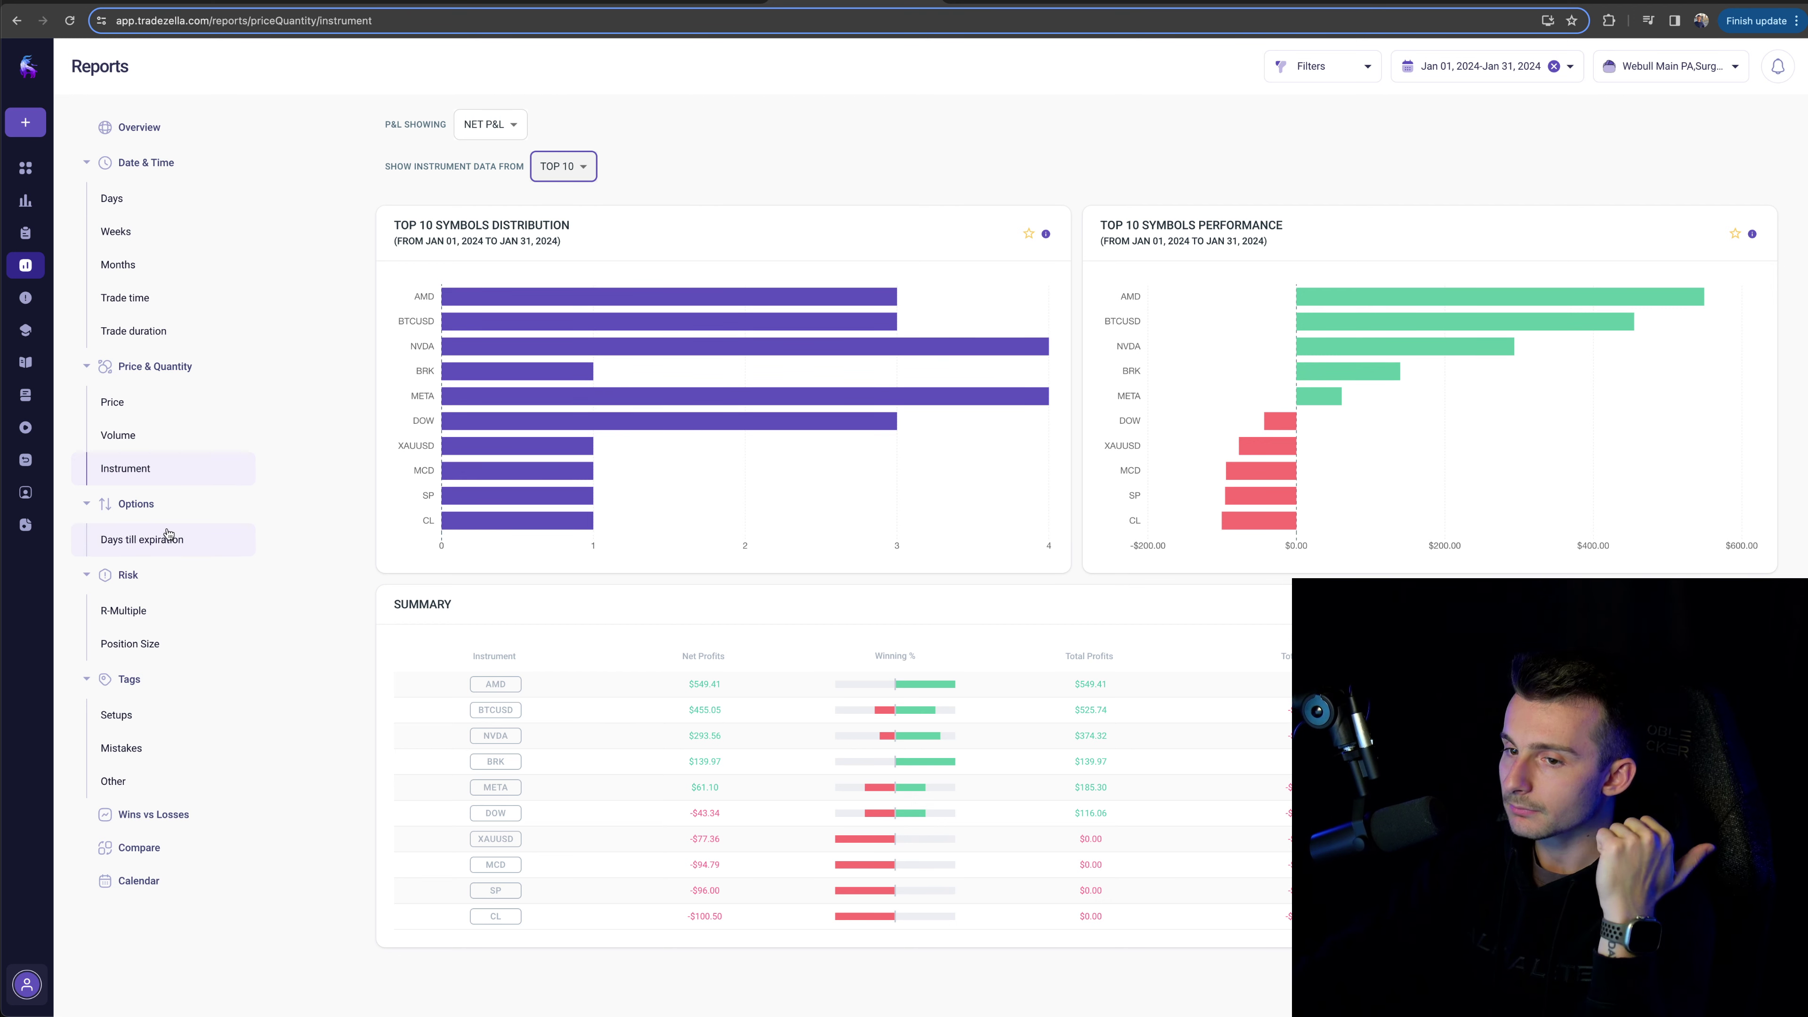
Step: Open the Setups tag report, showing bull flag at $1,045.75 and bear flag at -$439.69
click(146, 718)
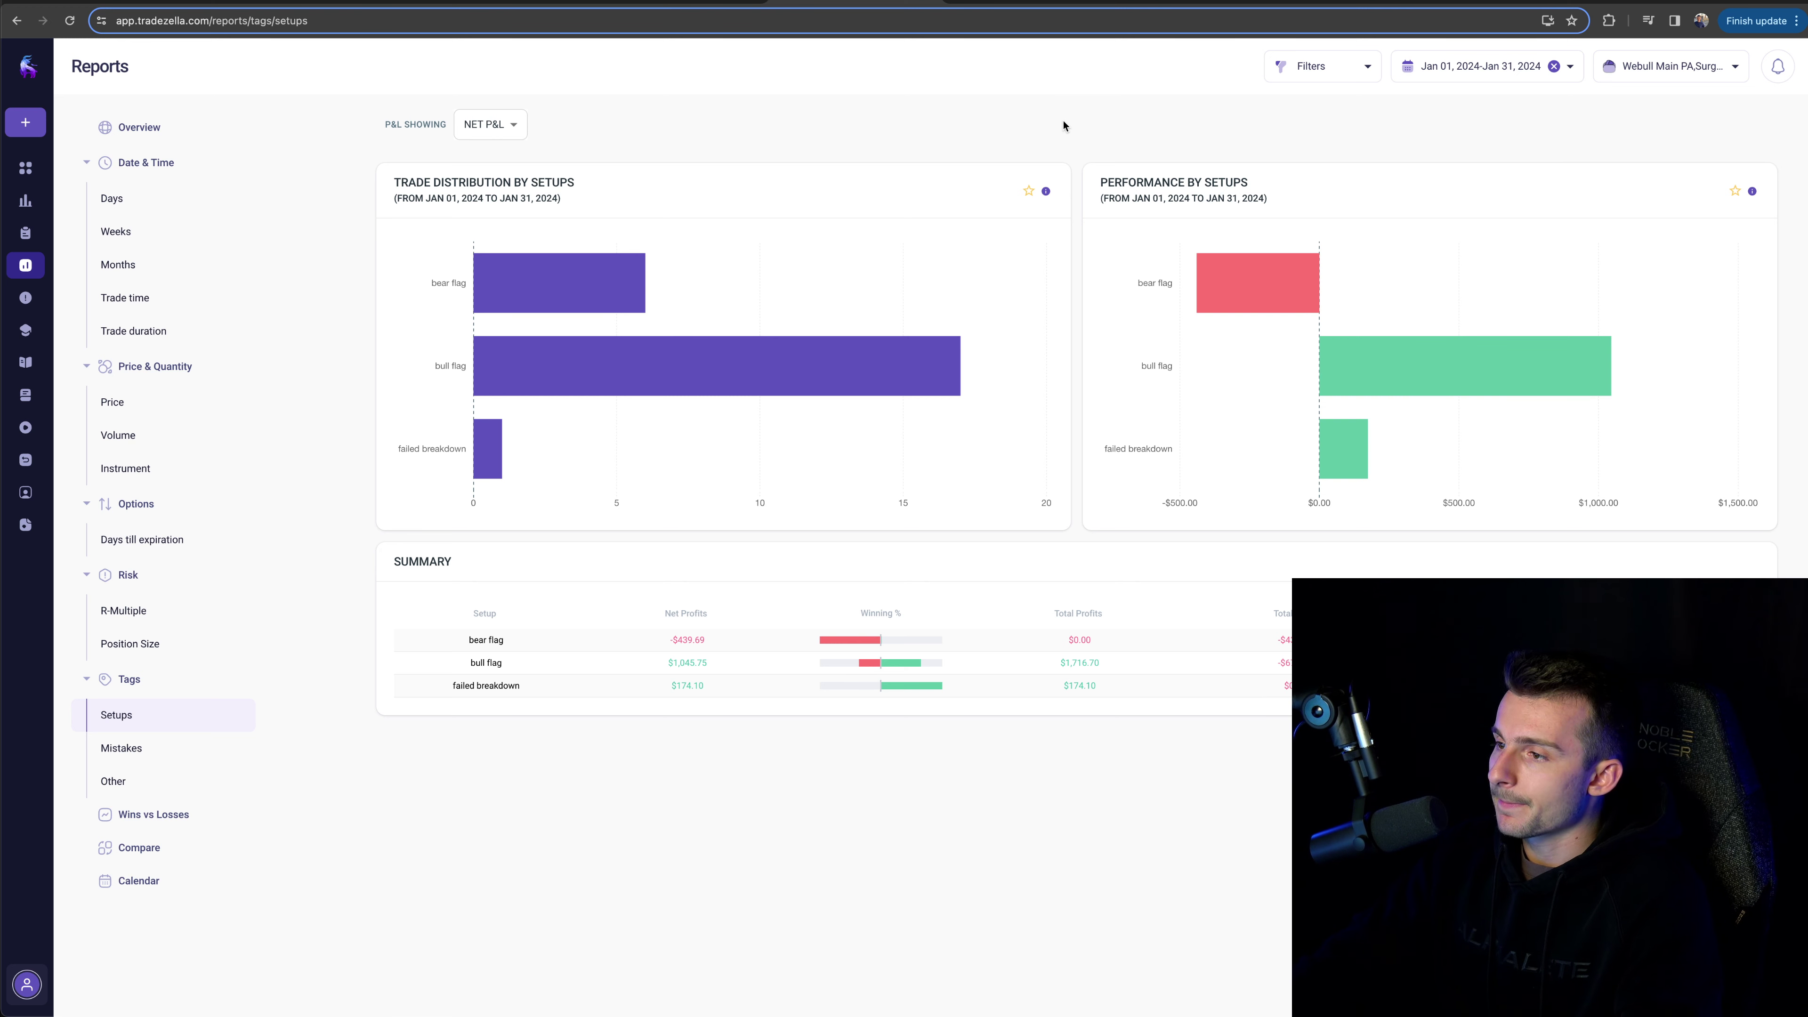
mouse_move(697, 398)
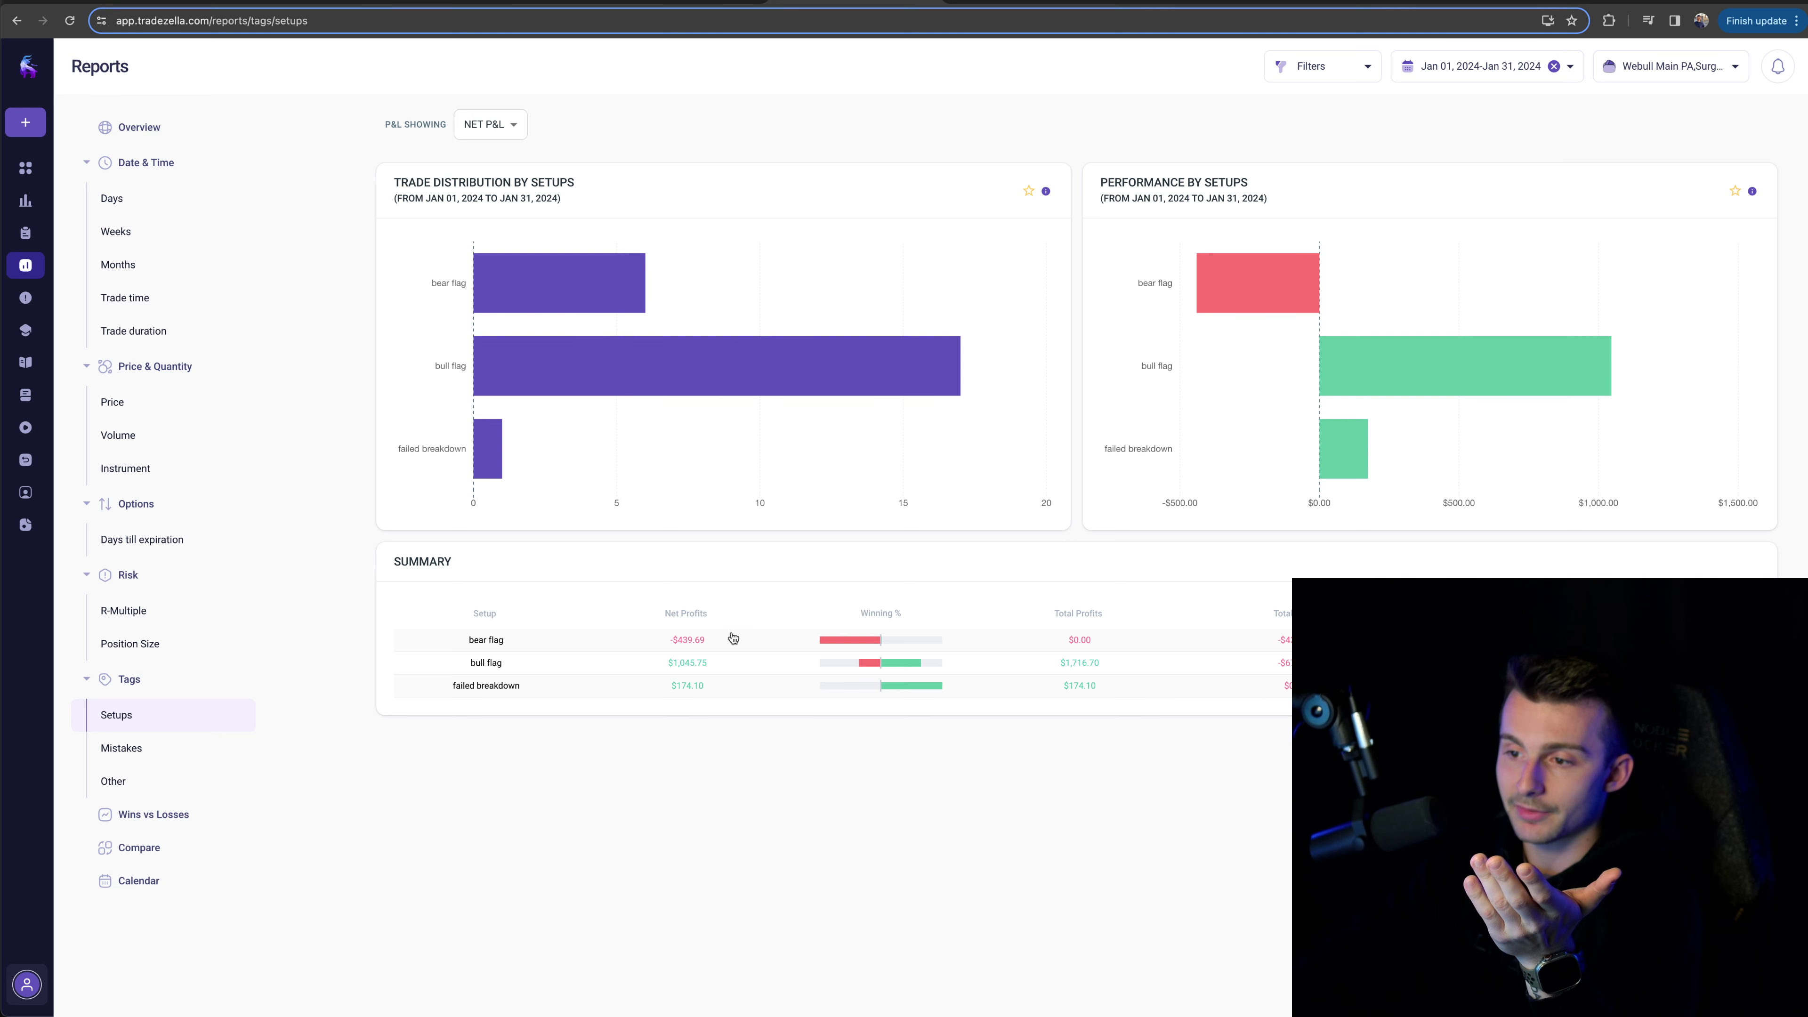
drag(638, 642, 795, 642)
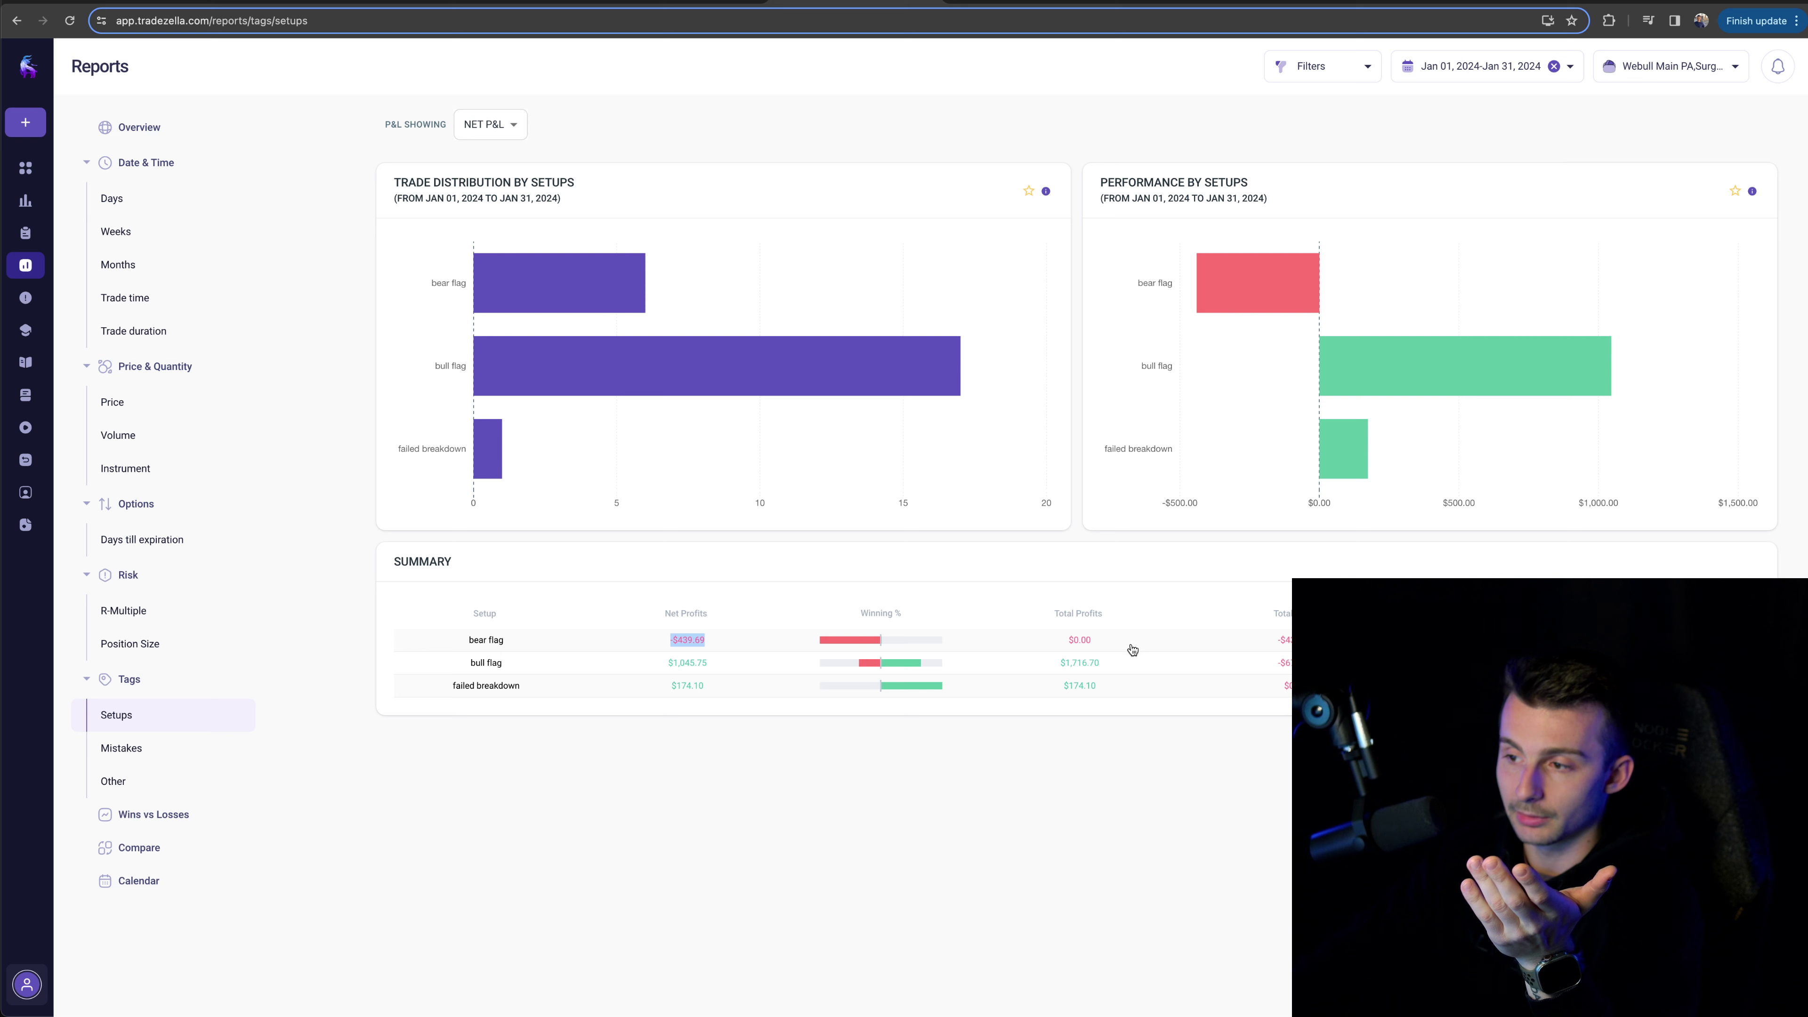
drag(1133, 649, 1033, 646)
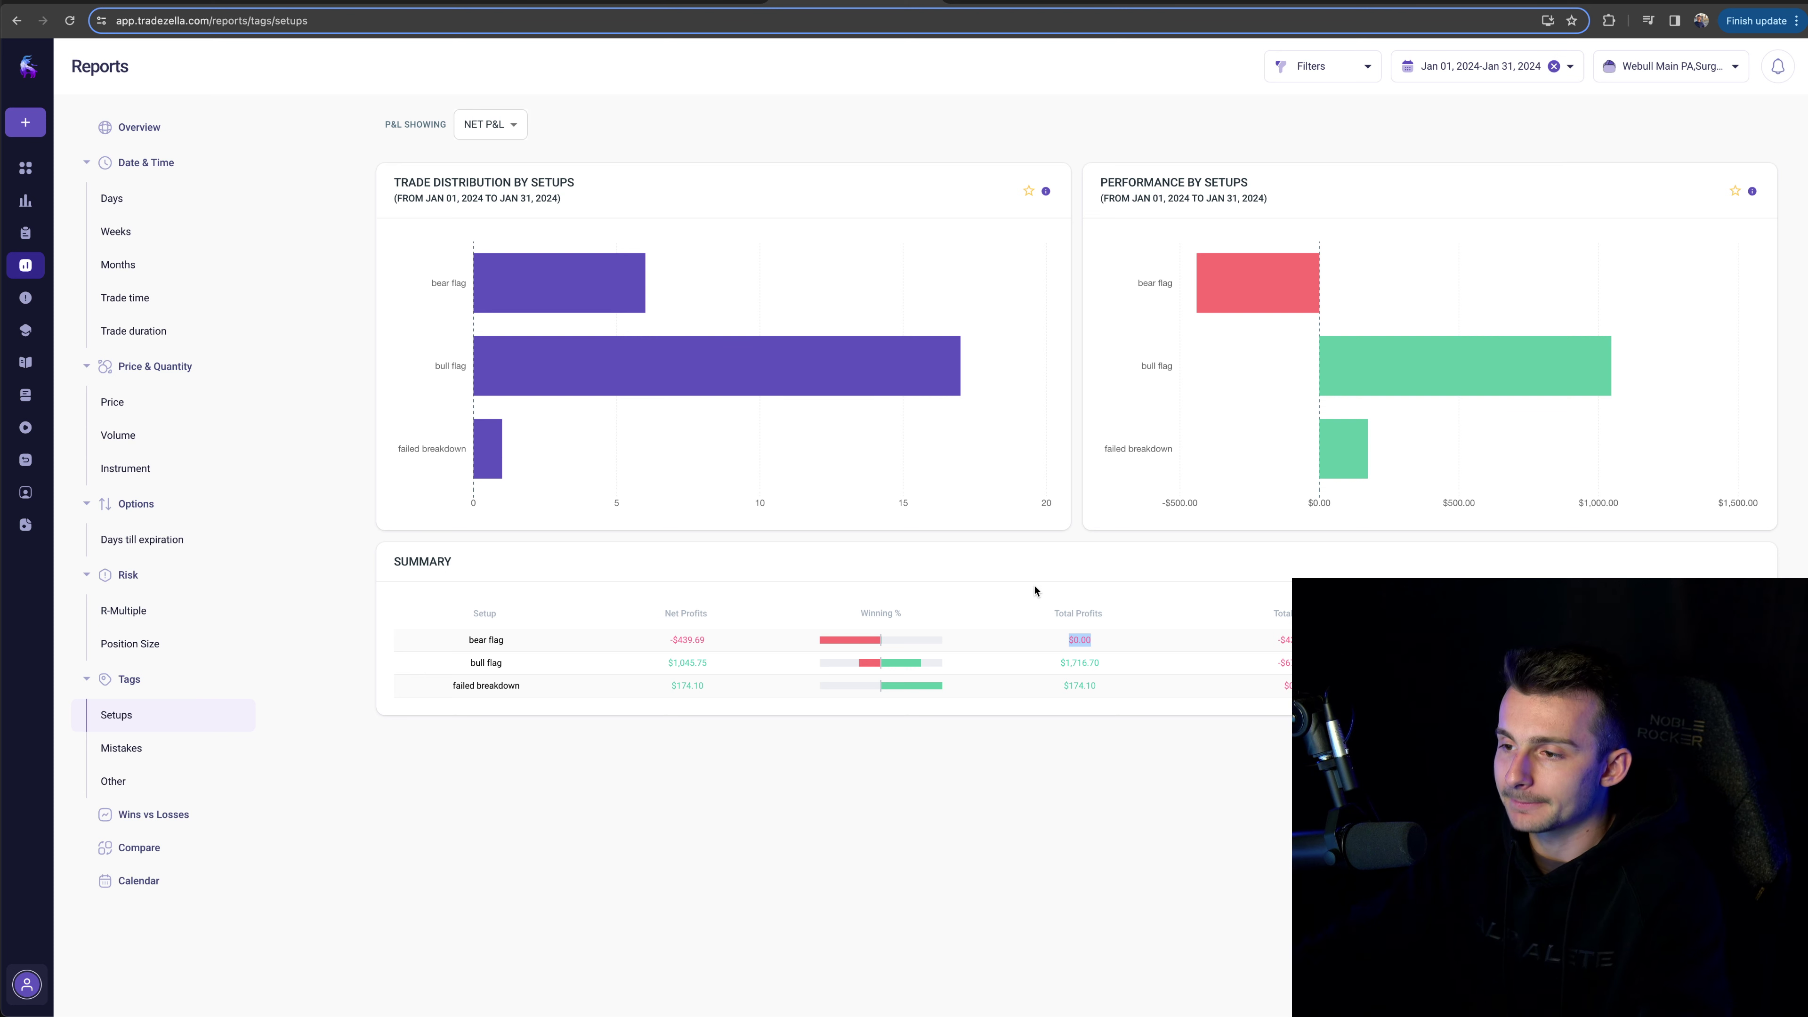
click(1026, 594)
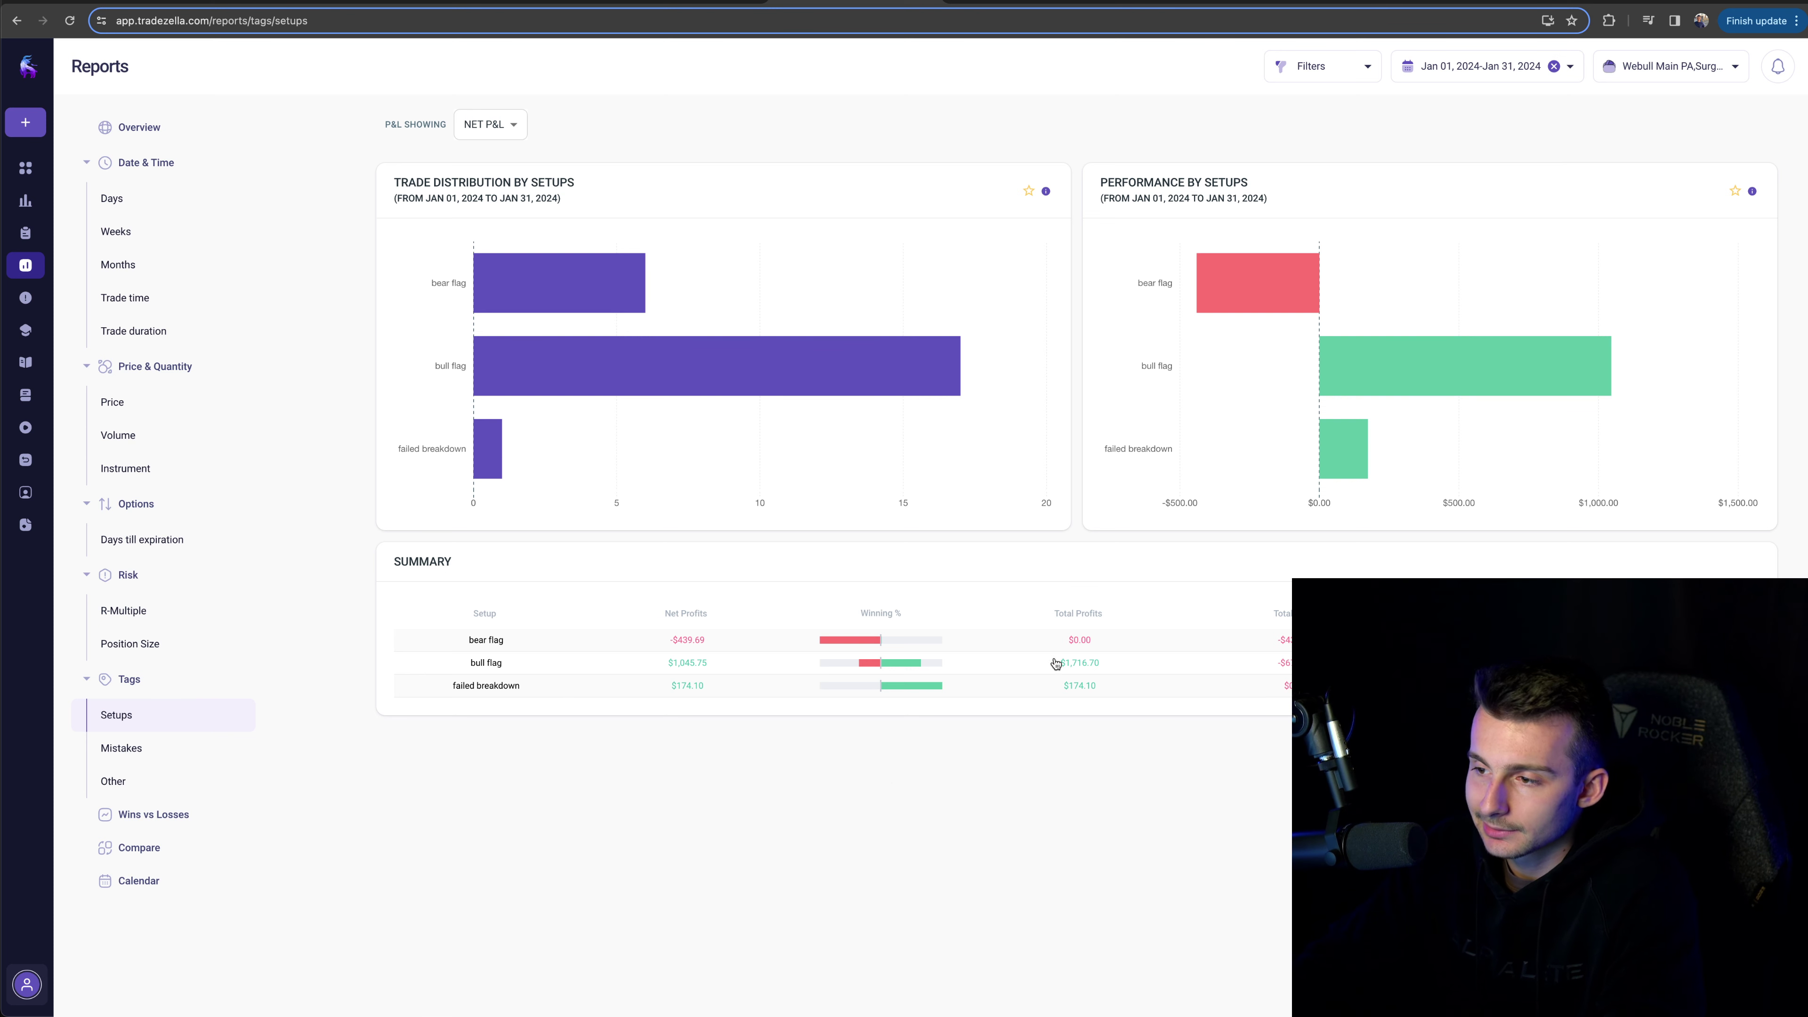
drag(1057, 664, 1153, 668)
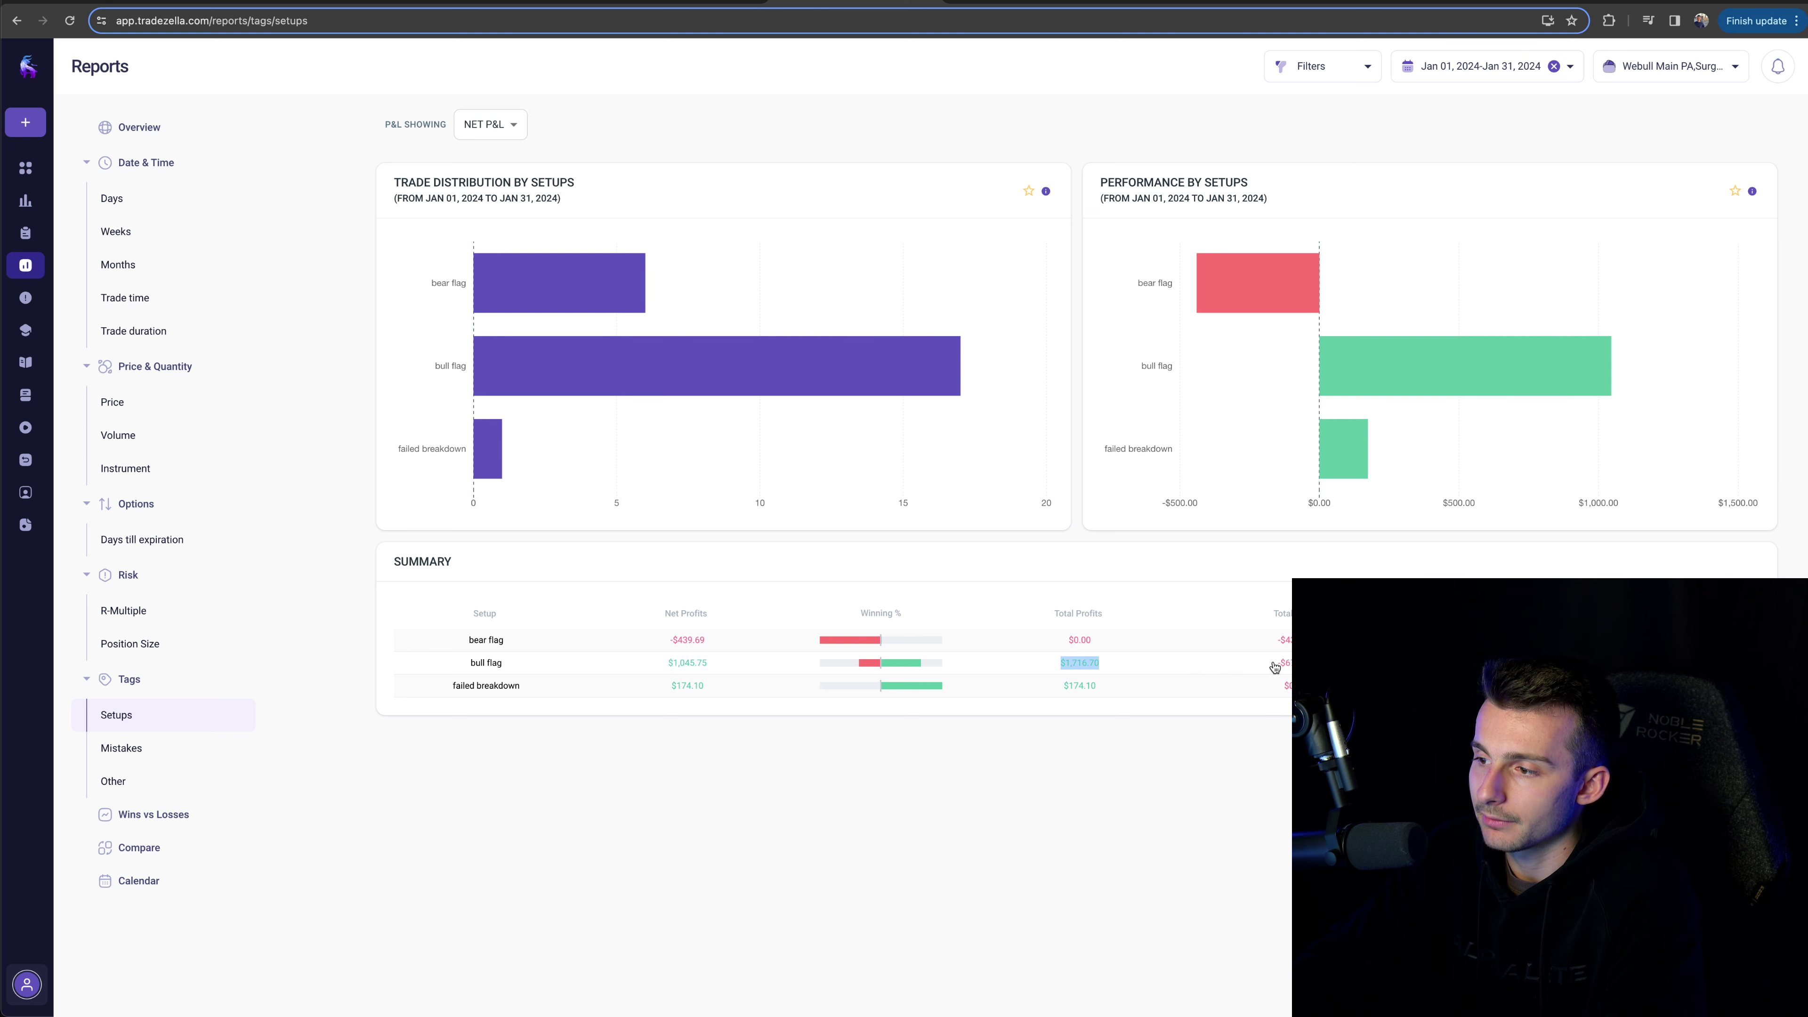
drag(1275, 666, 1303, 664)
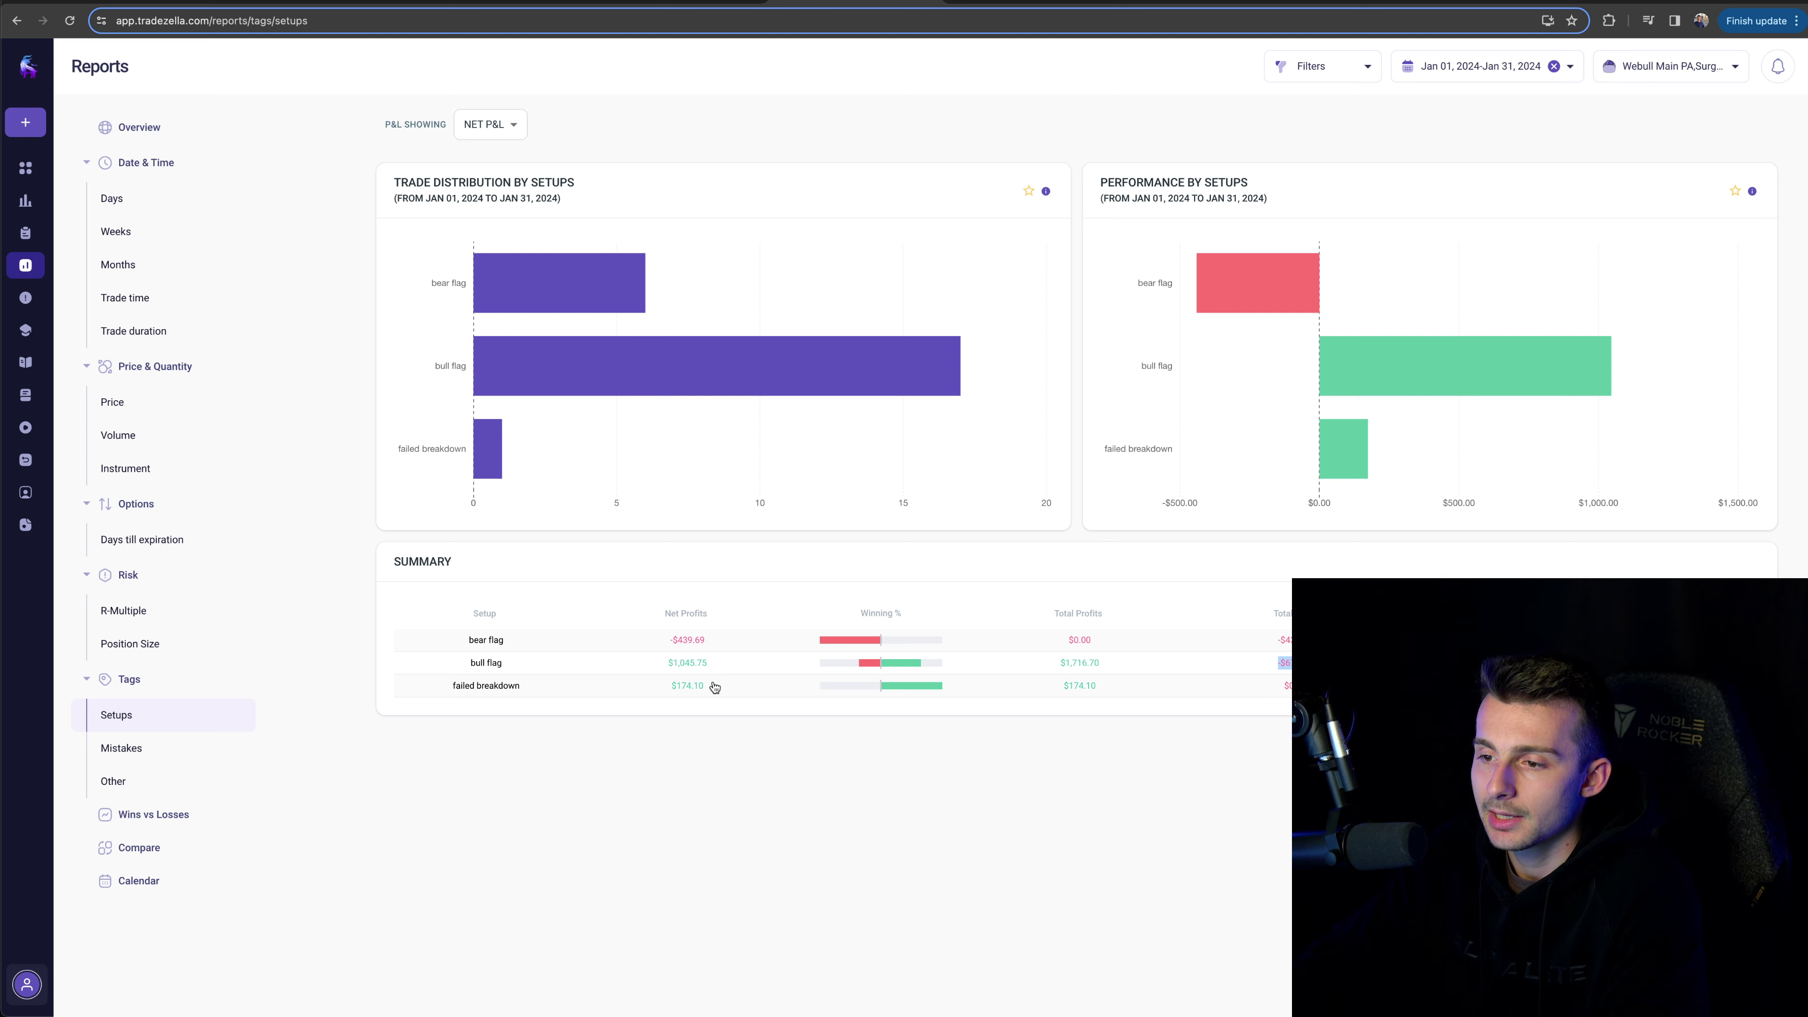
Step: Clear the table highlight and switch to the Mistakes report's 'not to system' -$63.00 result
click(820, 769)
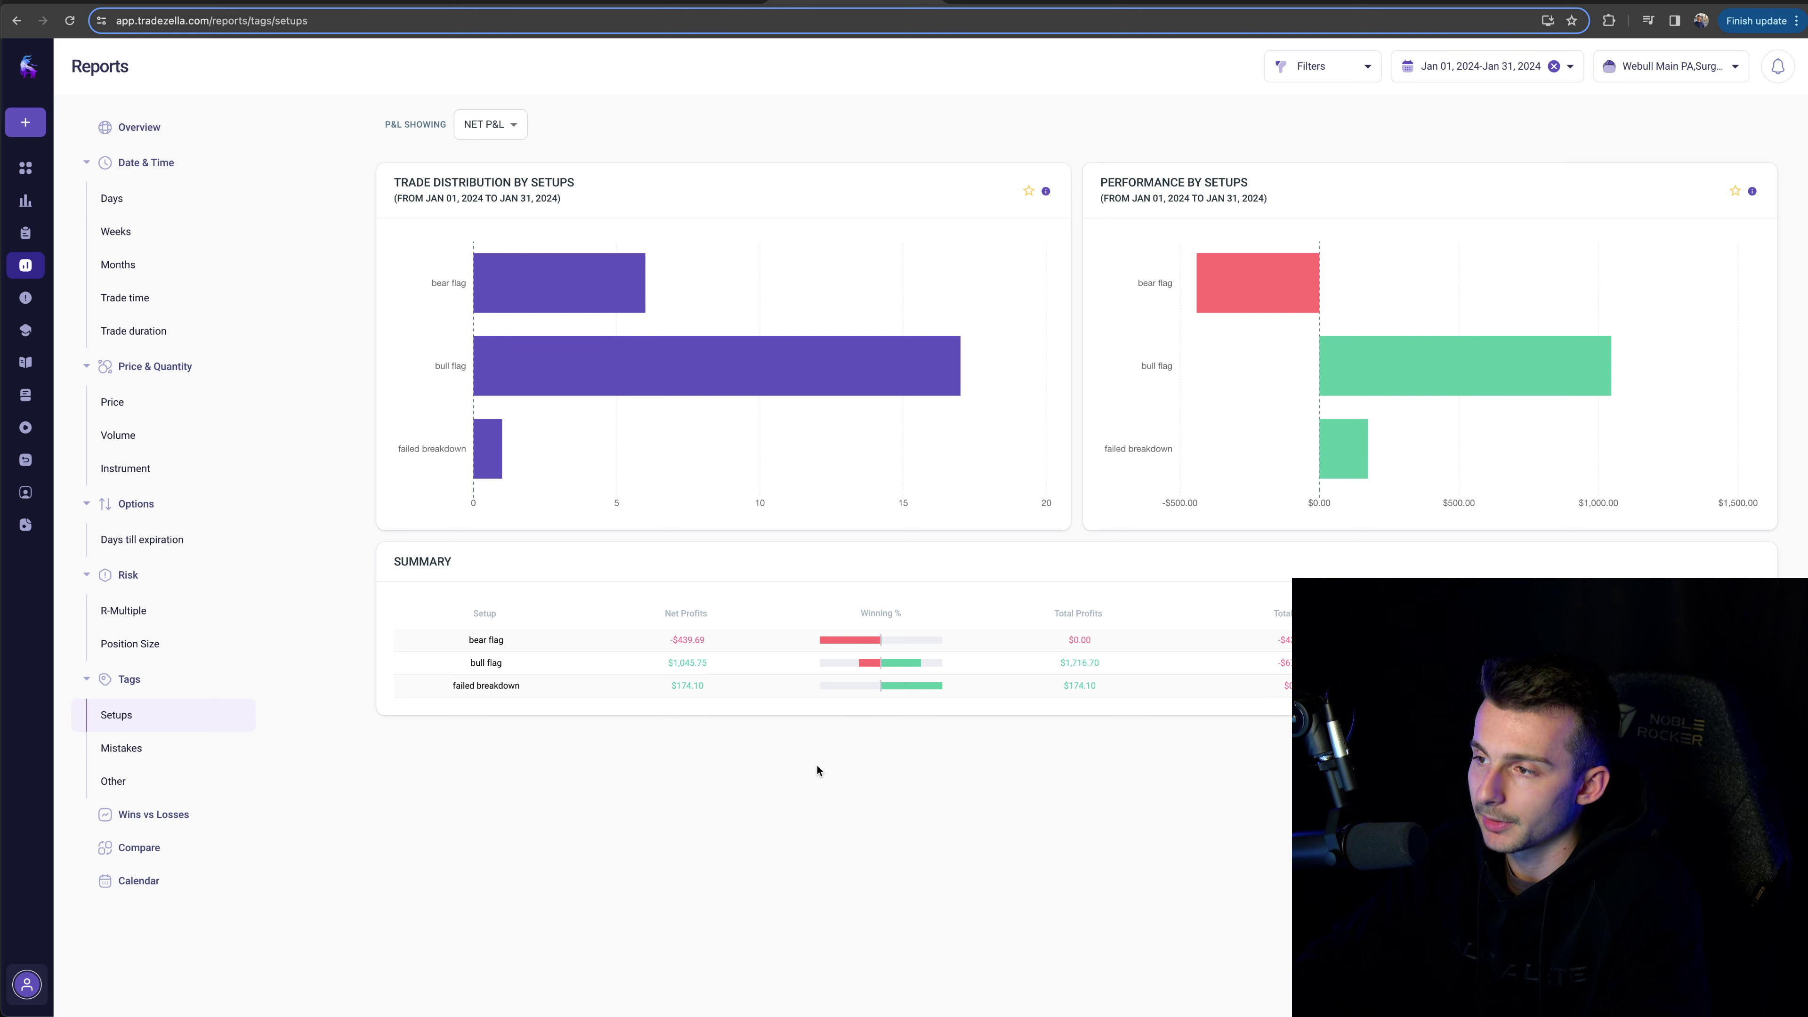
click(139, 755)
mouse_move(661, 389)
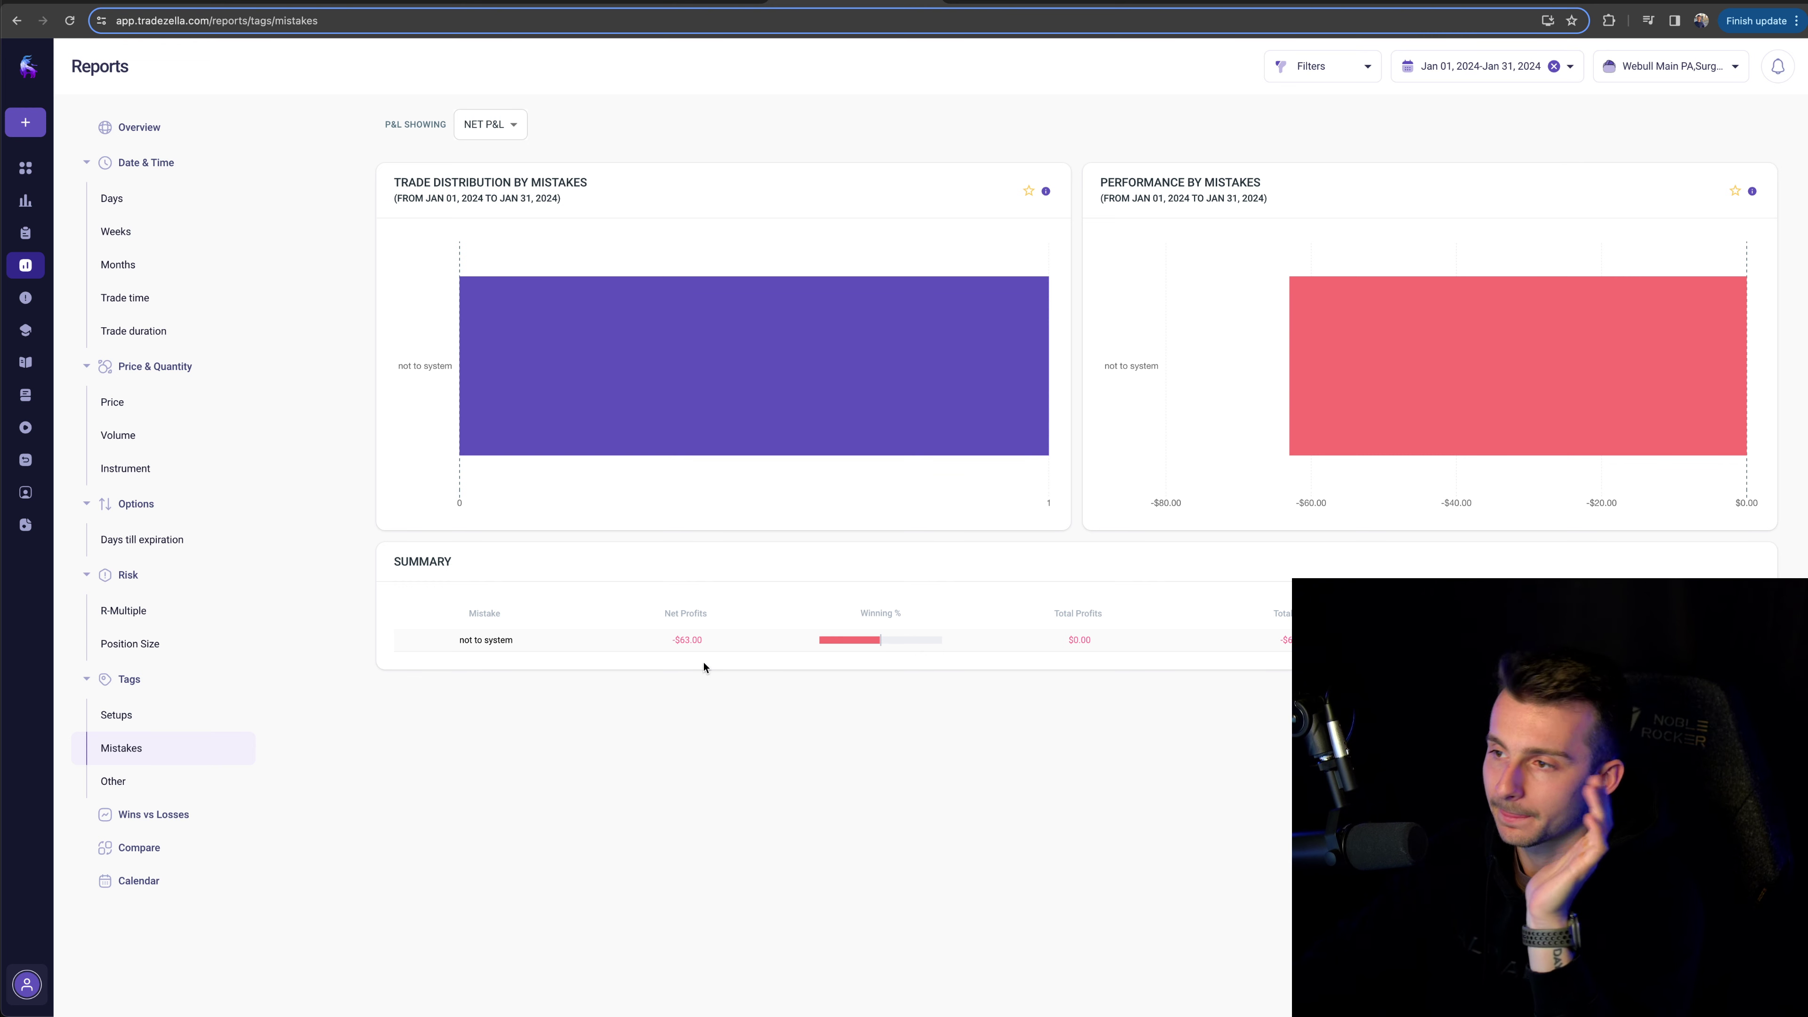
Step: Switch to the Other tags report, where 1 day chart nets $1,157.30 and 5 min chart -$290.06
click(114, 781)
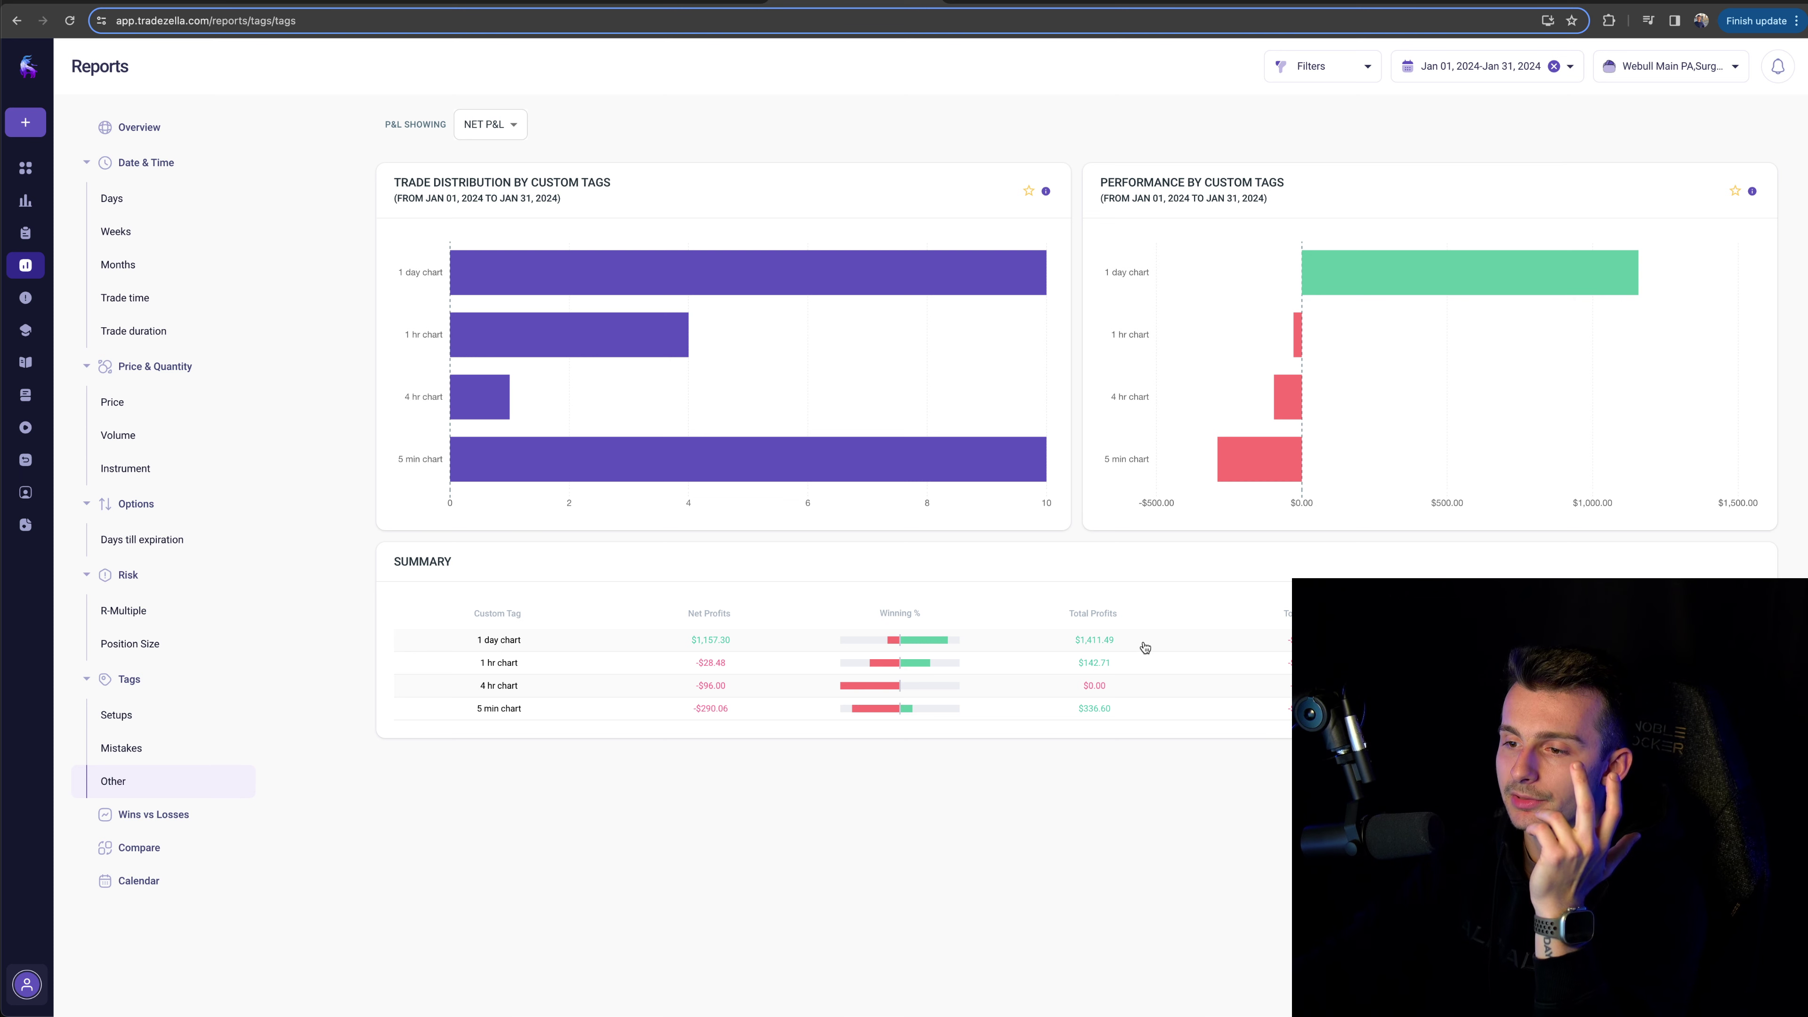
drag(685, 646, 749, 649)
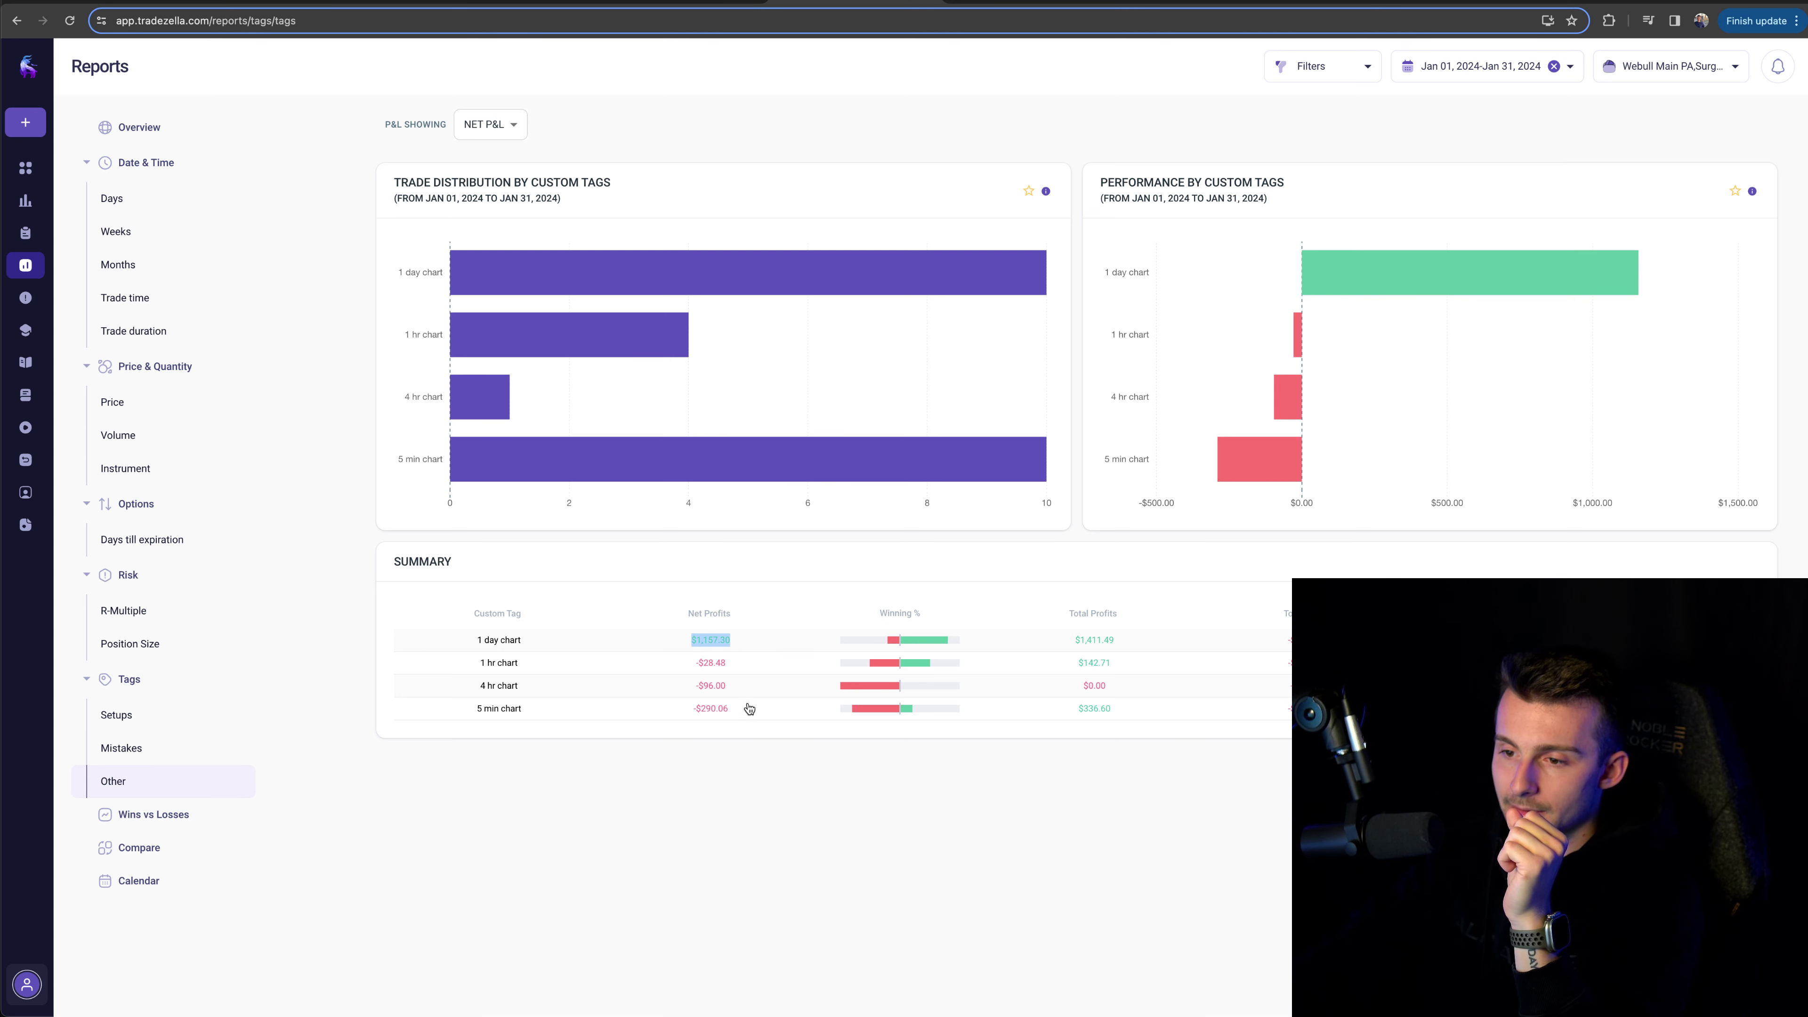
drag(746, 715, 666, 715)
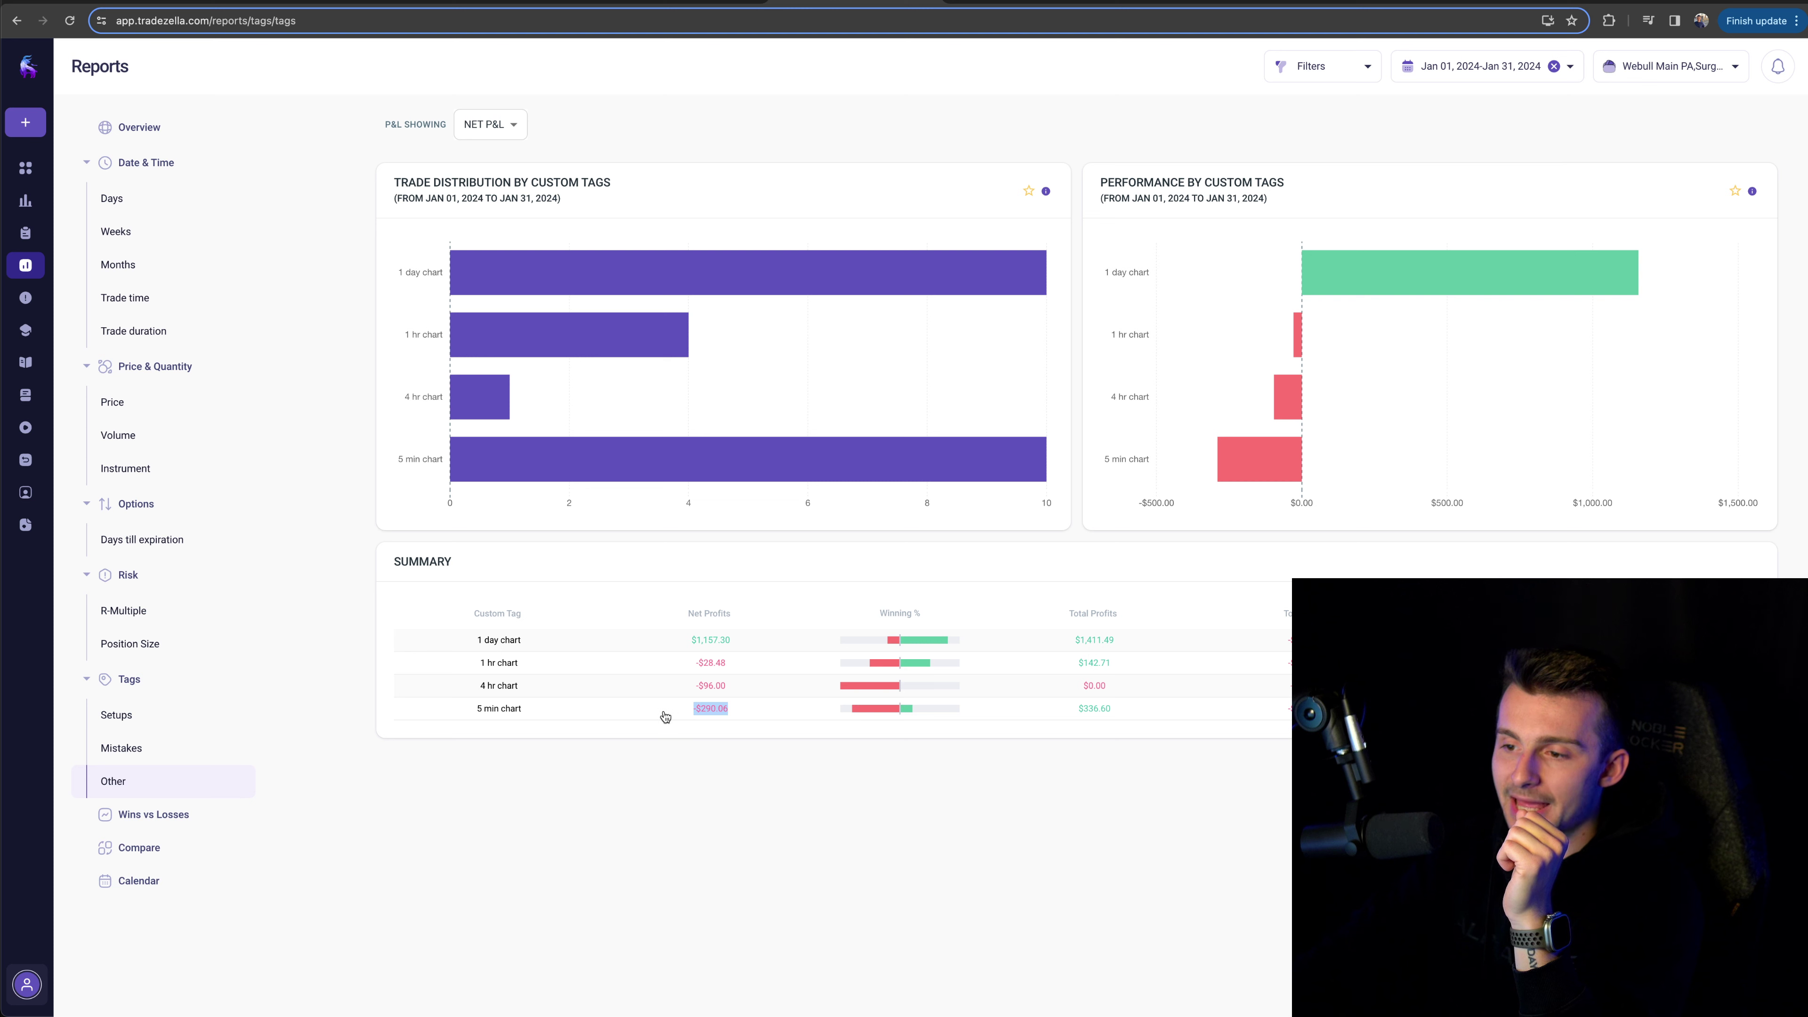
click(697, 754)
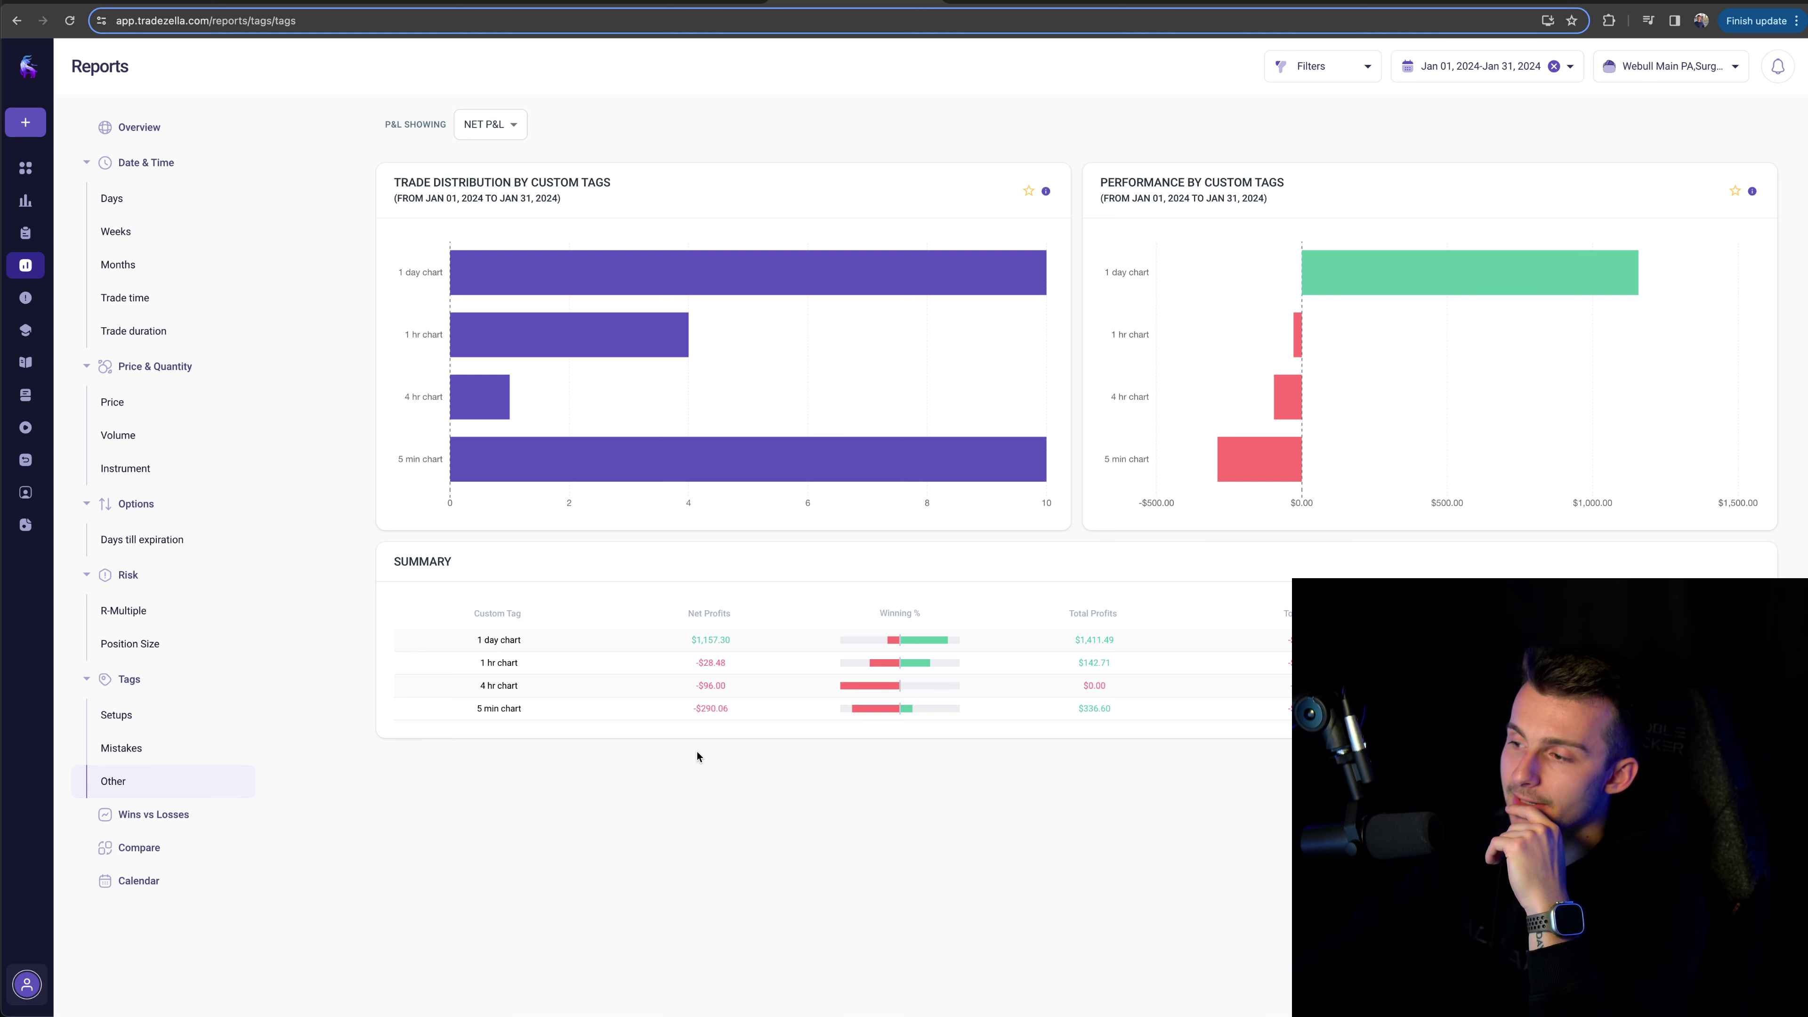
mouse_move(1500, 271)
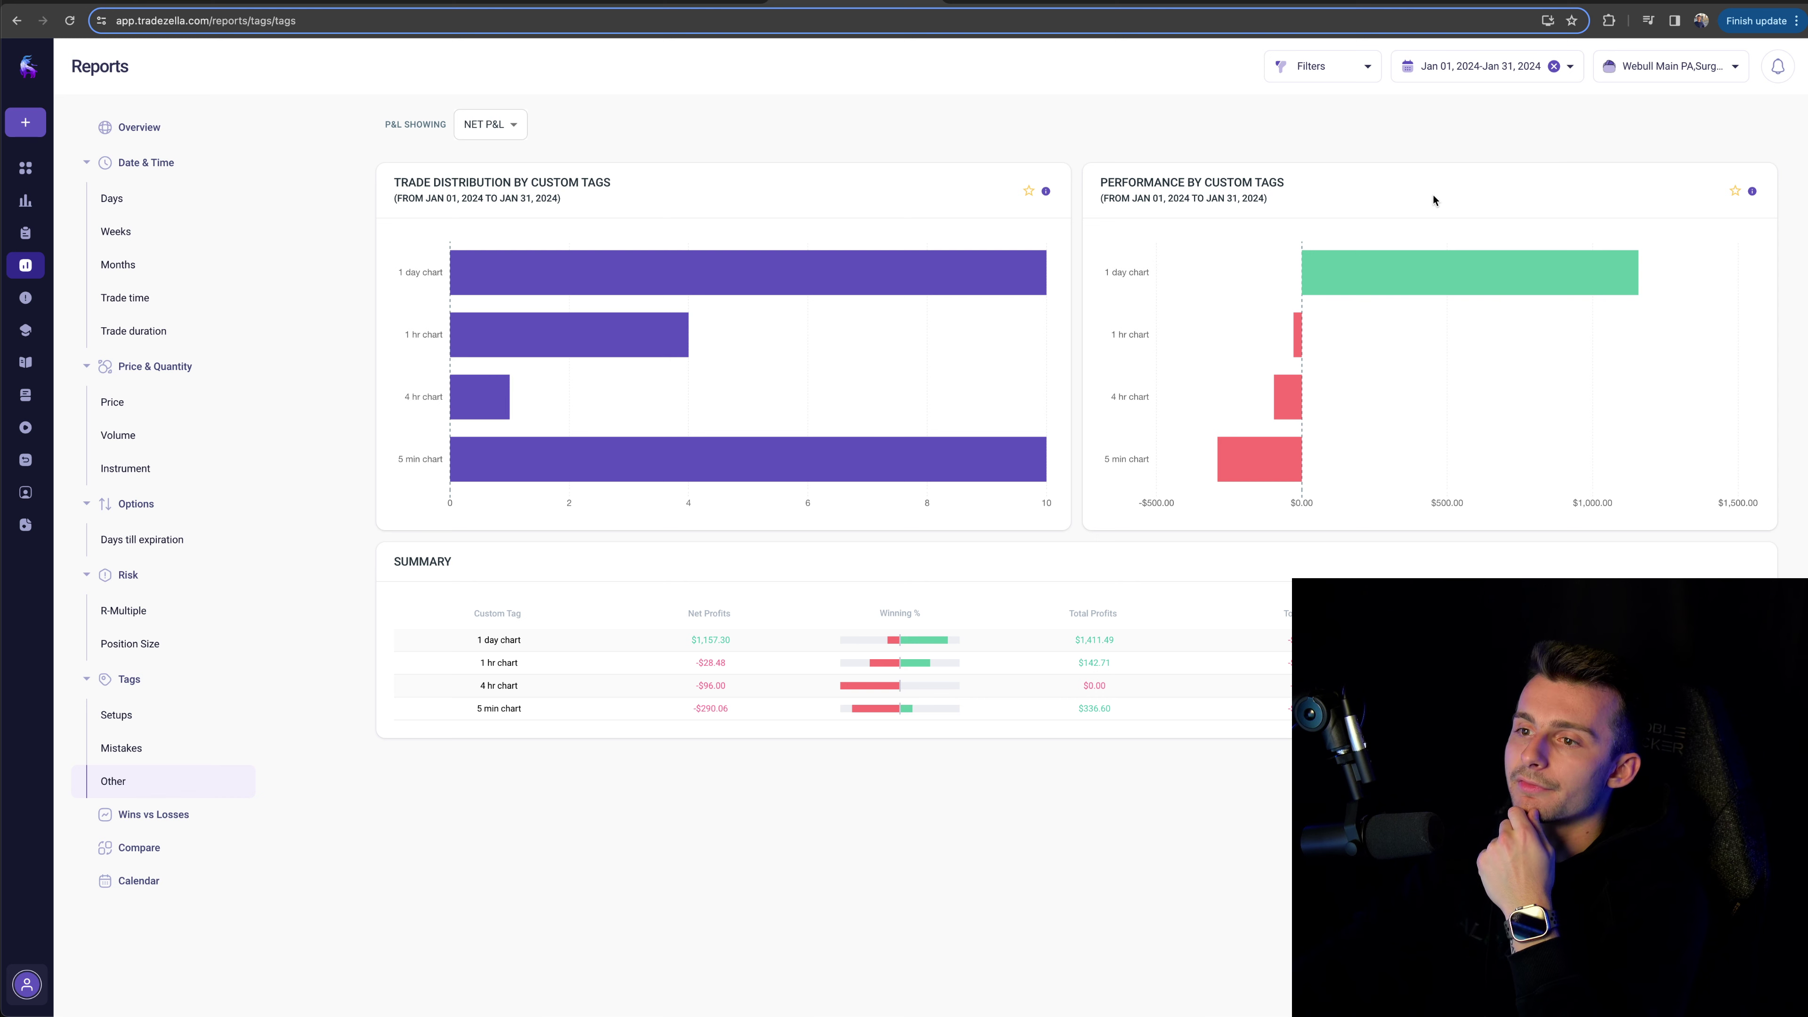
mouse_move(853, 267)
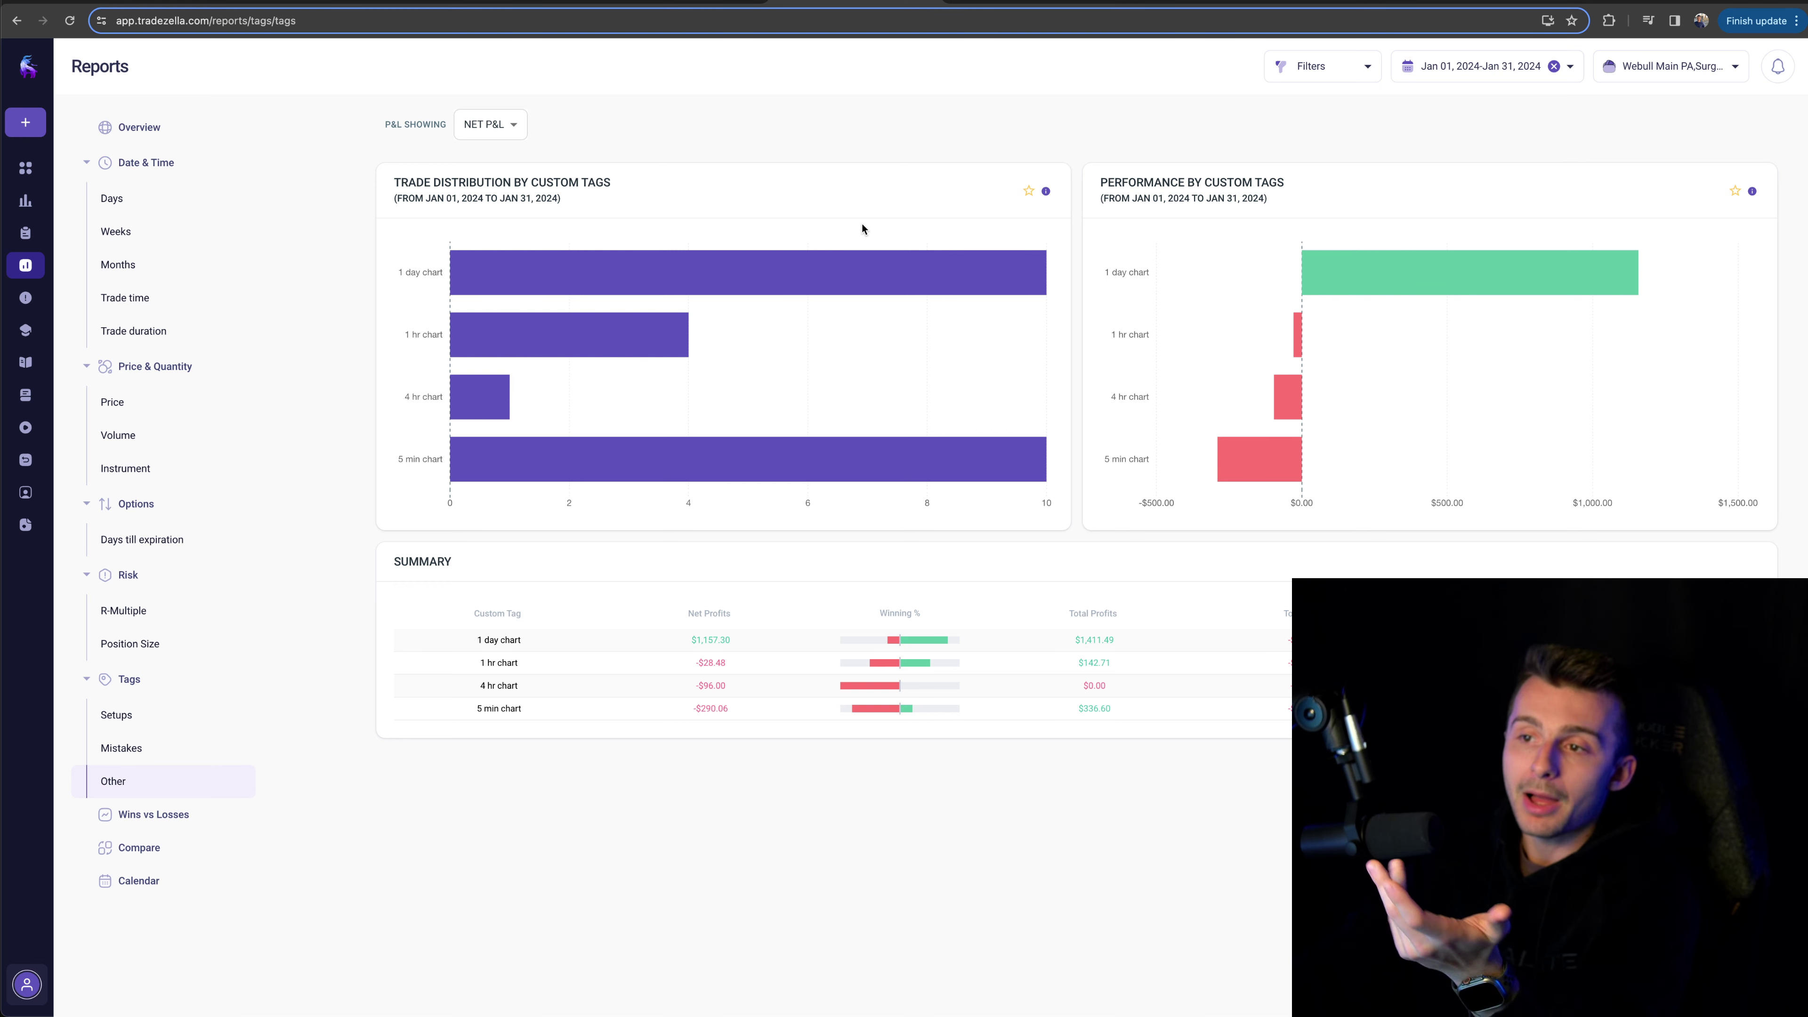
click(1473, 69)
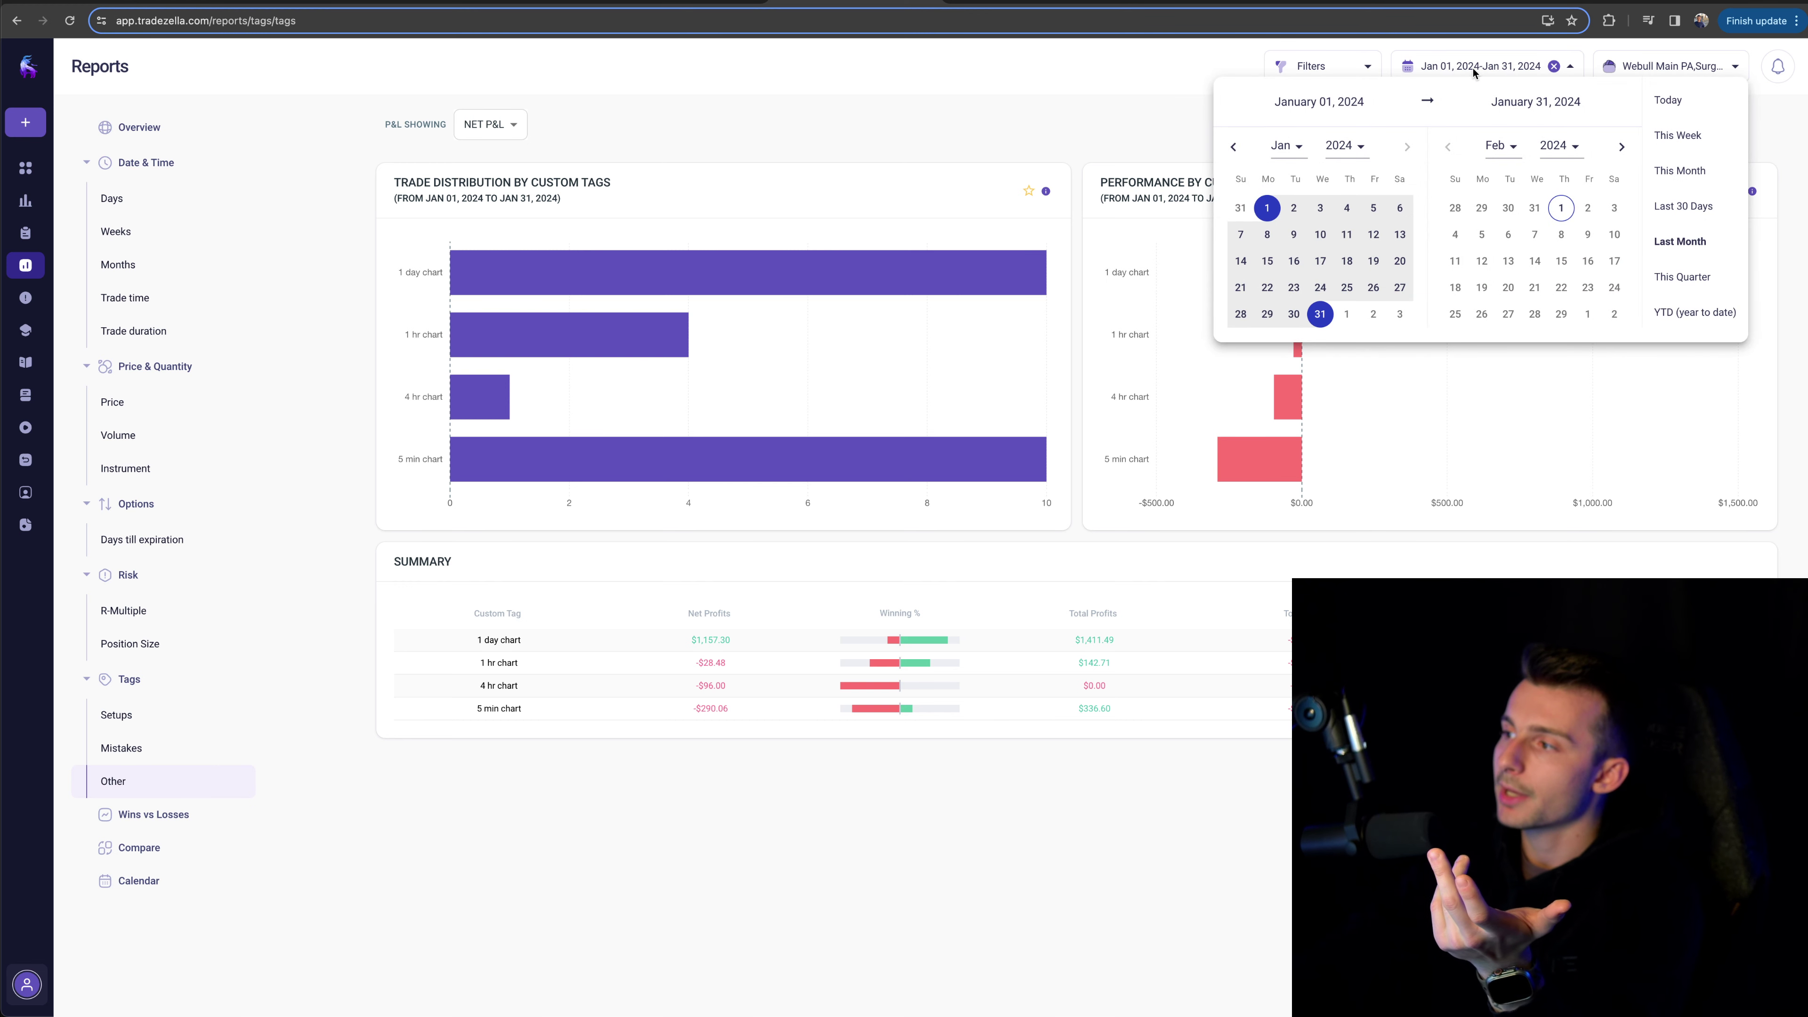
Step: Set the report's date range from December 1, 2023 to January 31, 2024
click(1346, 146)
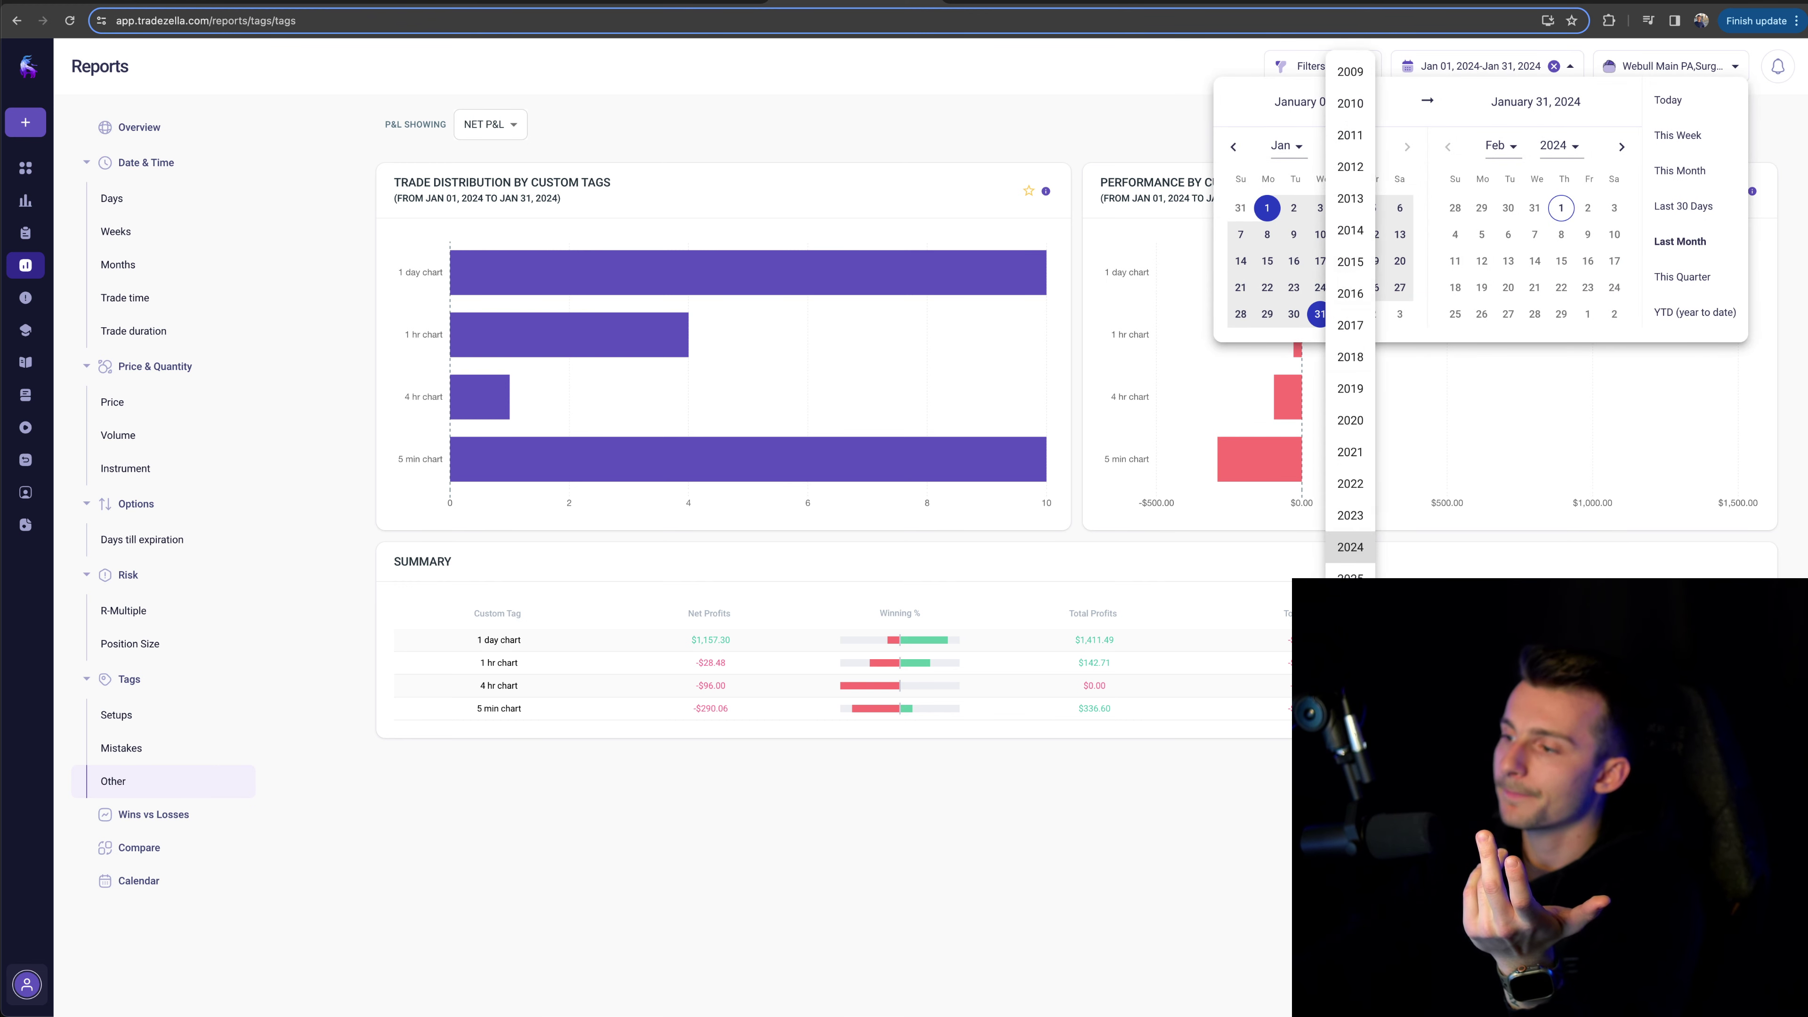
click(1350, 515)
click(1286, 148)
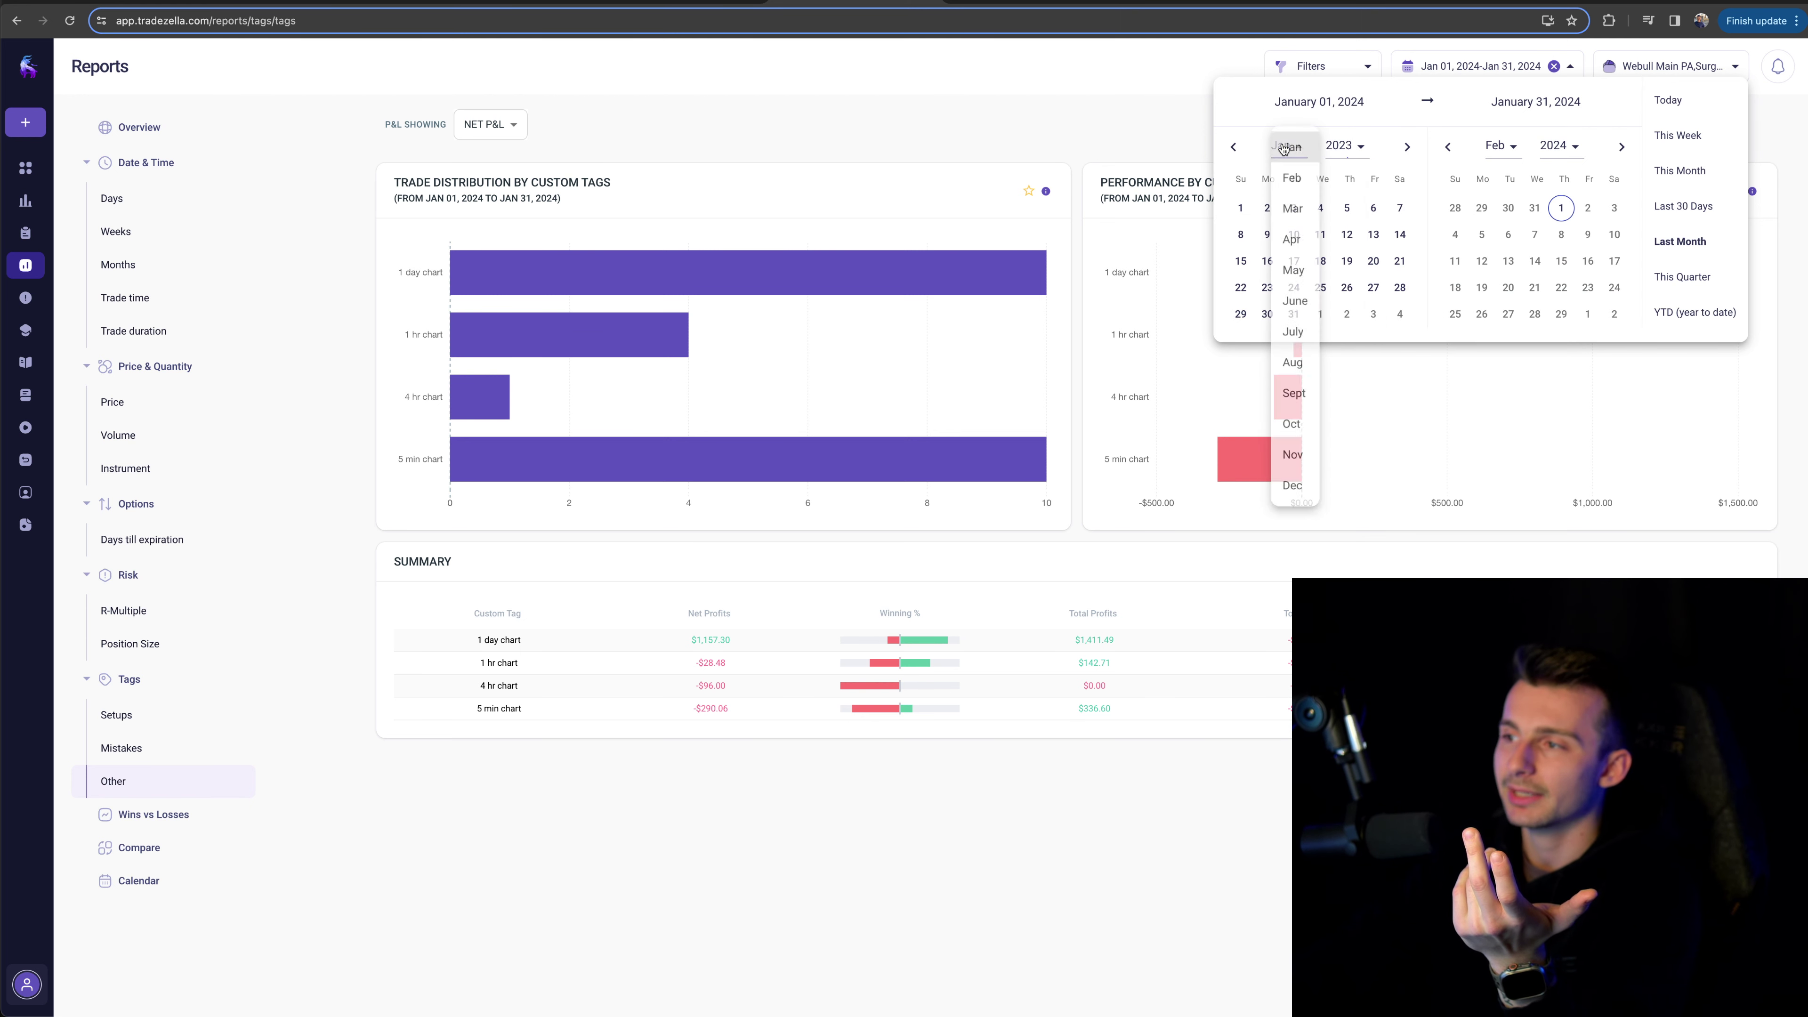
click(1294, 495)
click(1373, 208)
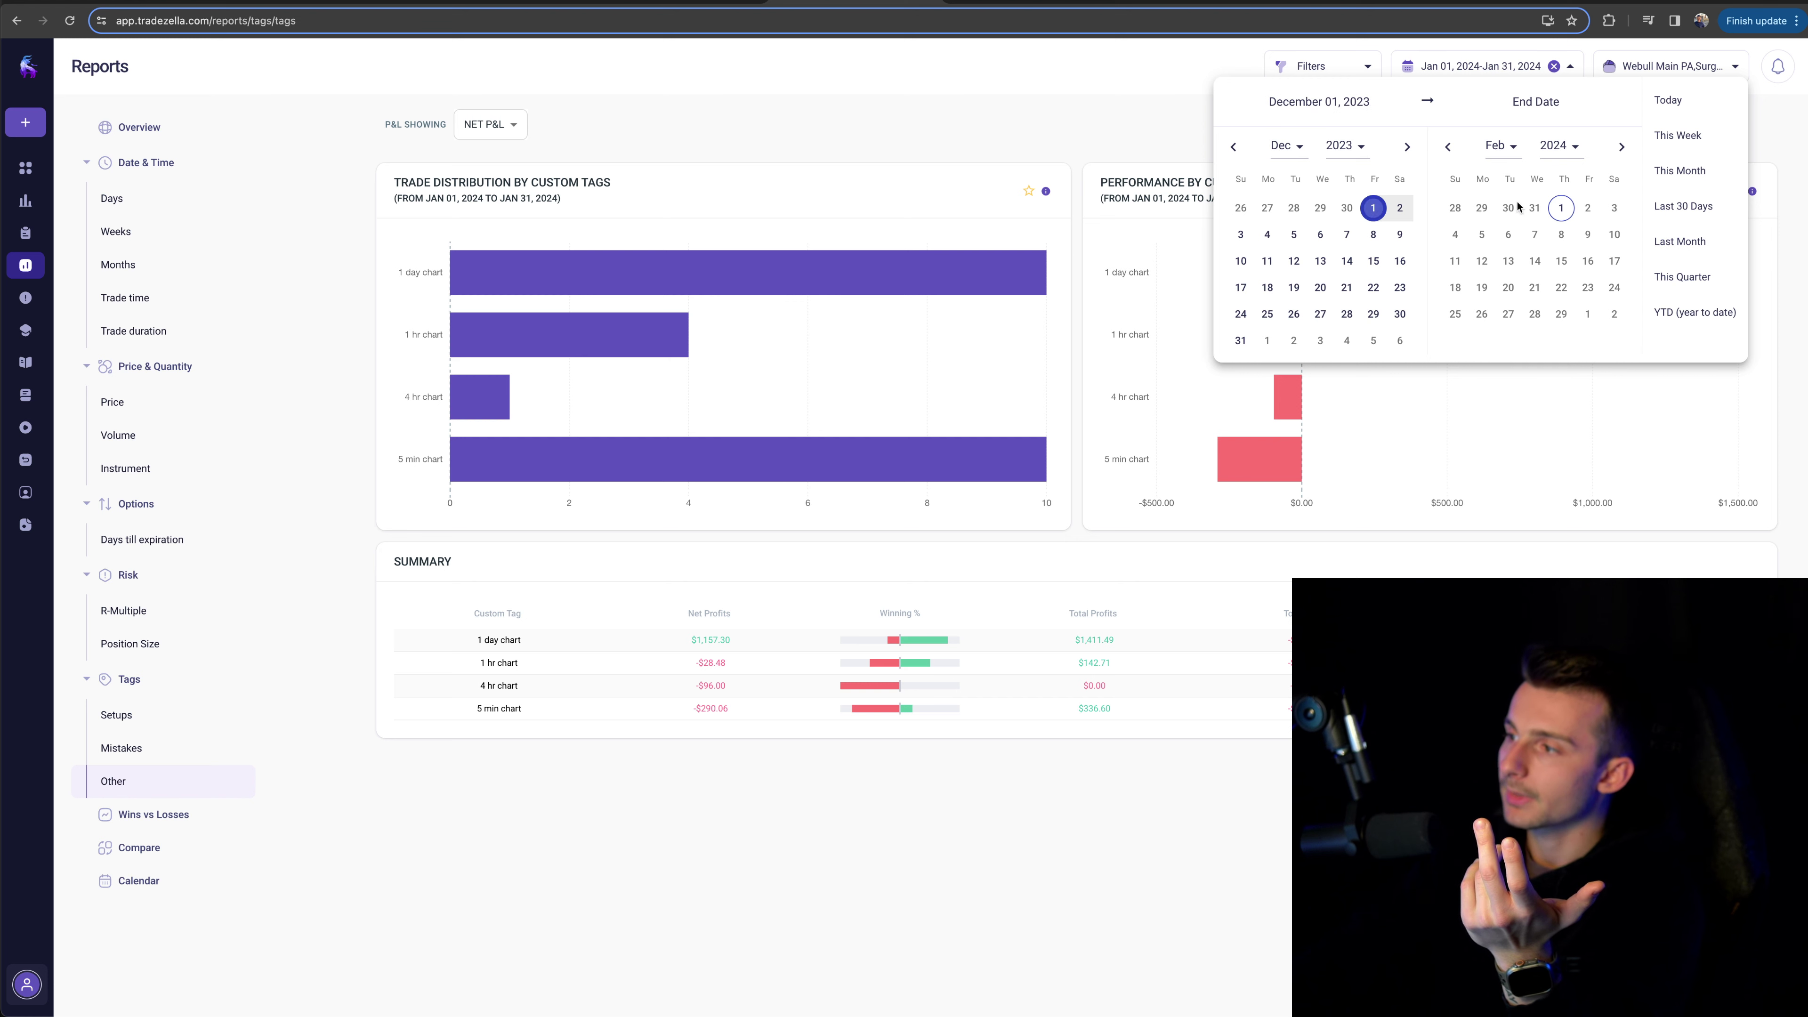
click(1453, 147)
click(1535, 314)
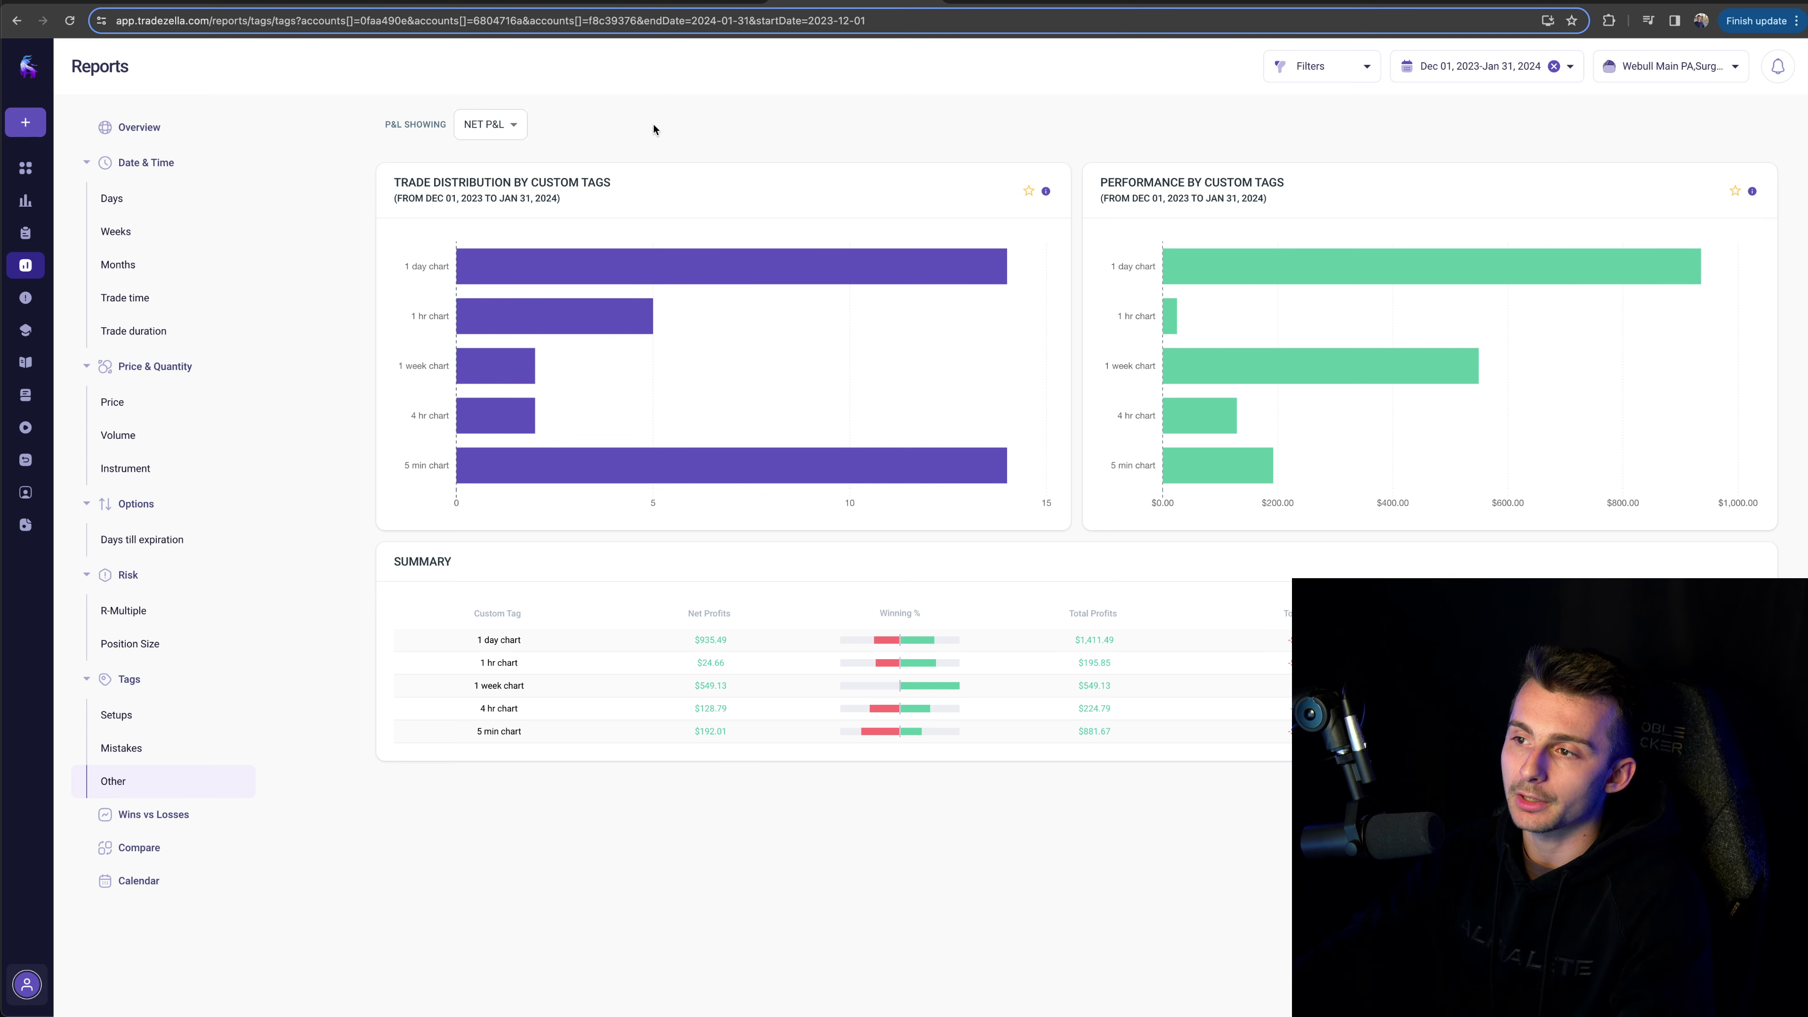
mouse_move(960, 260)
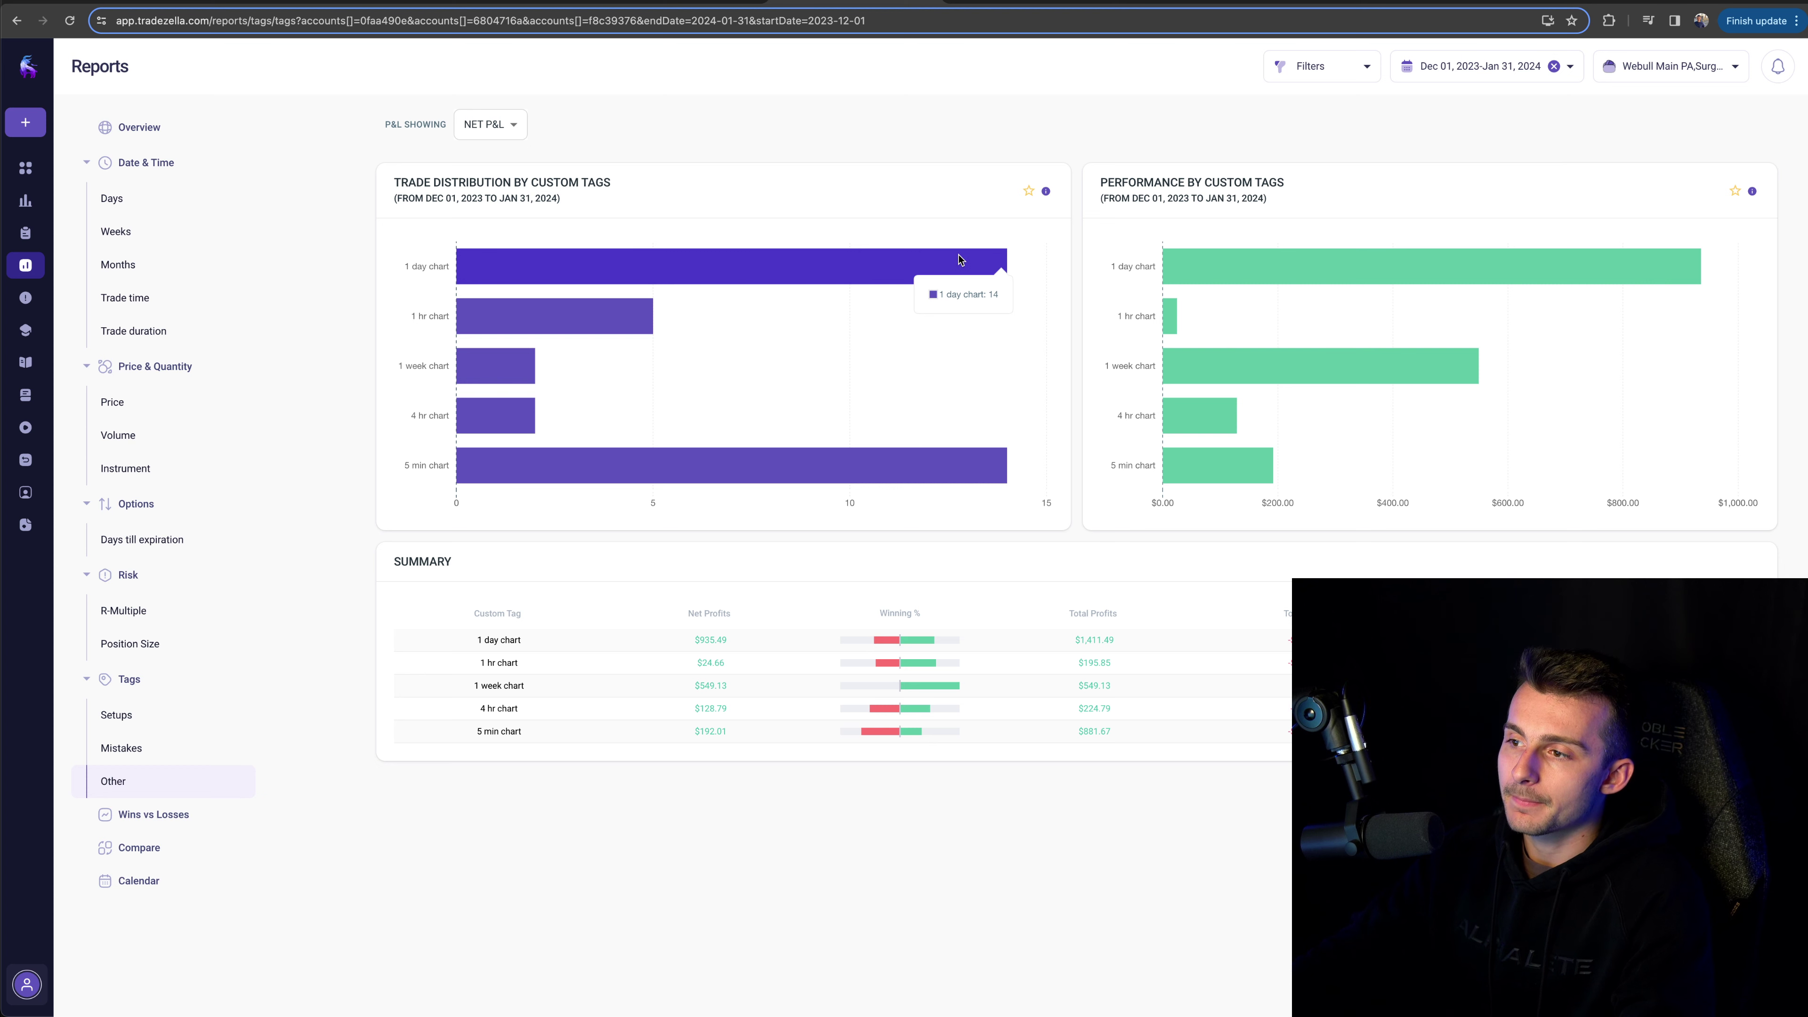
Step: Reset the date range to Last Month (January 2024) and return to the Dashboard
mouse_move(1471, 362)
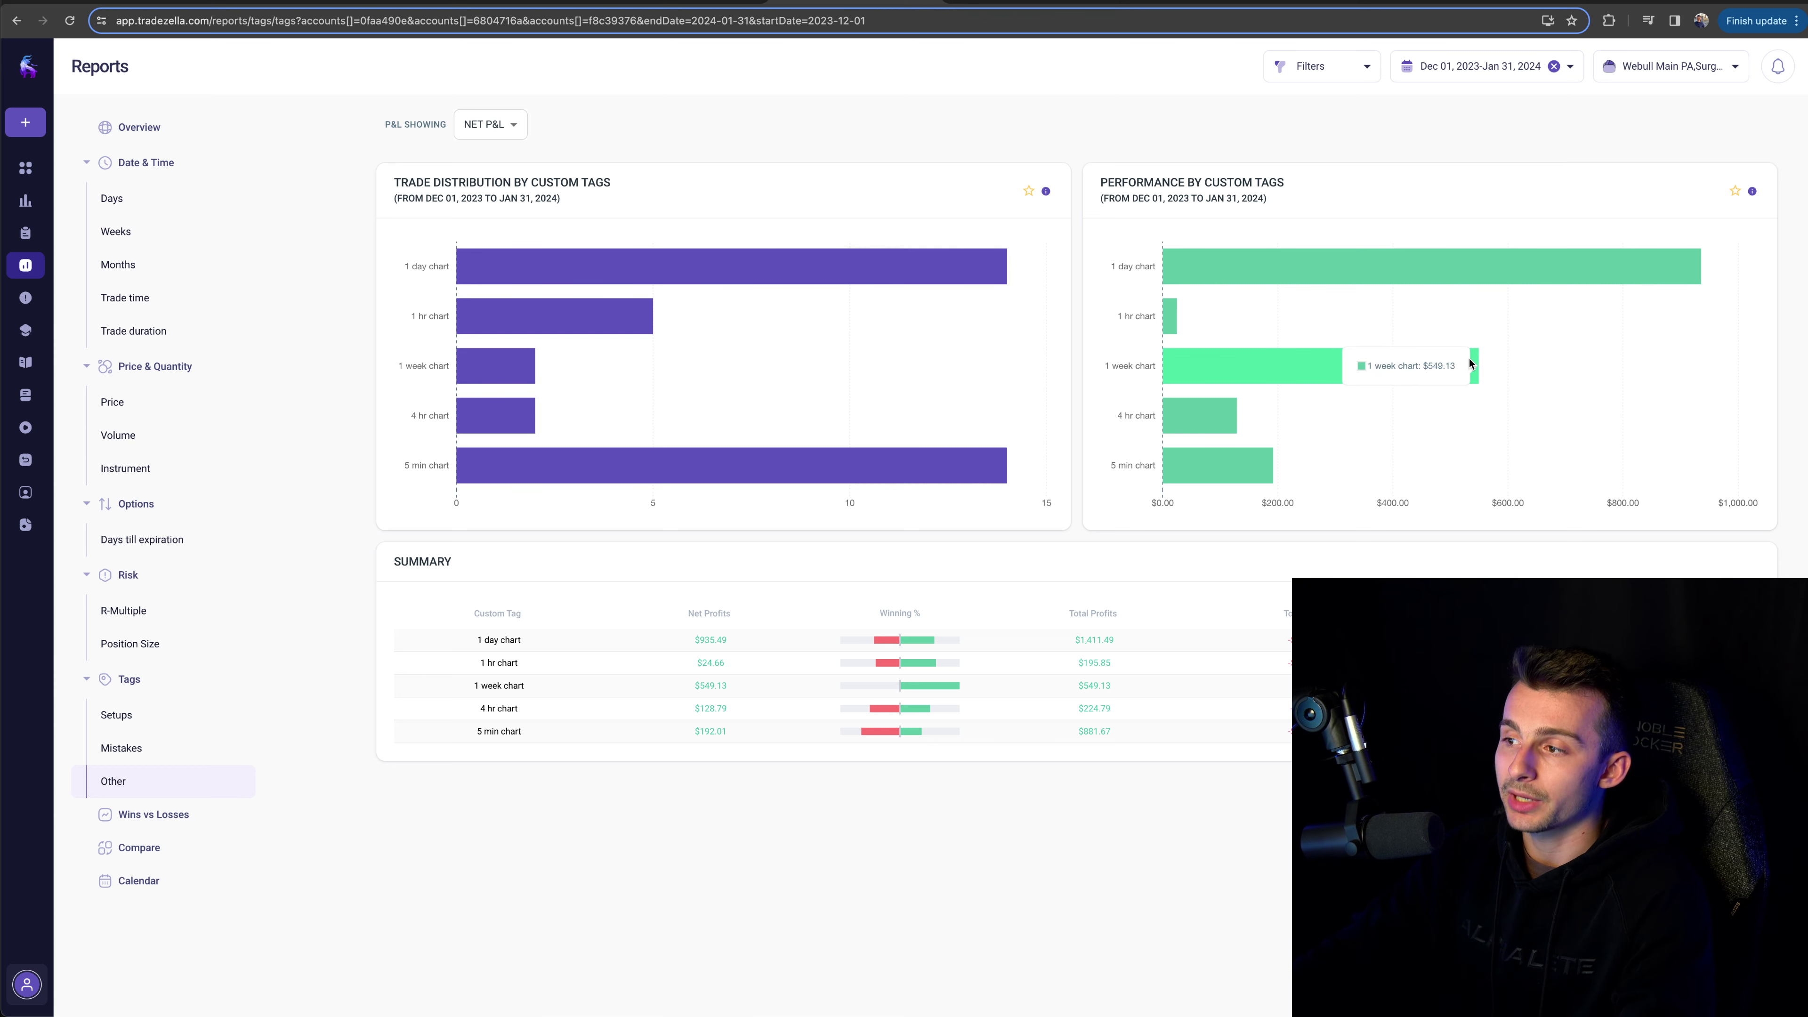
mouse_move(527, 384)
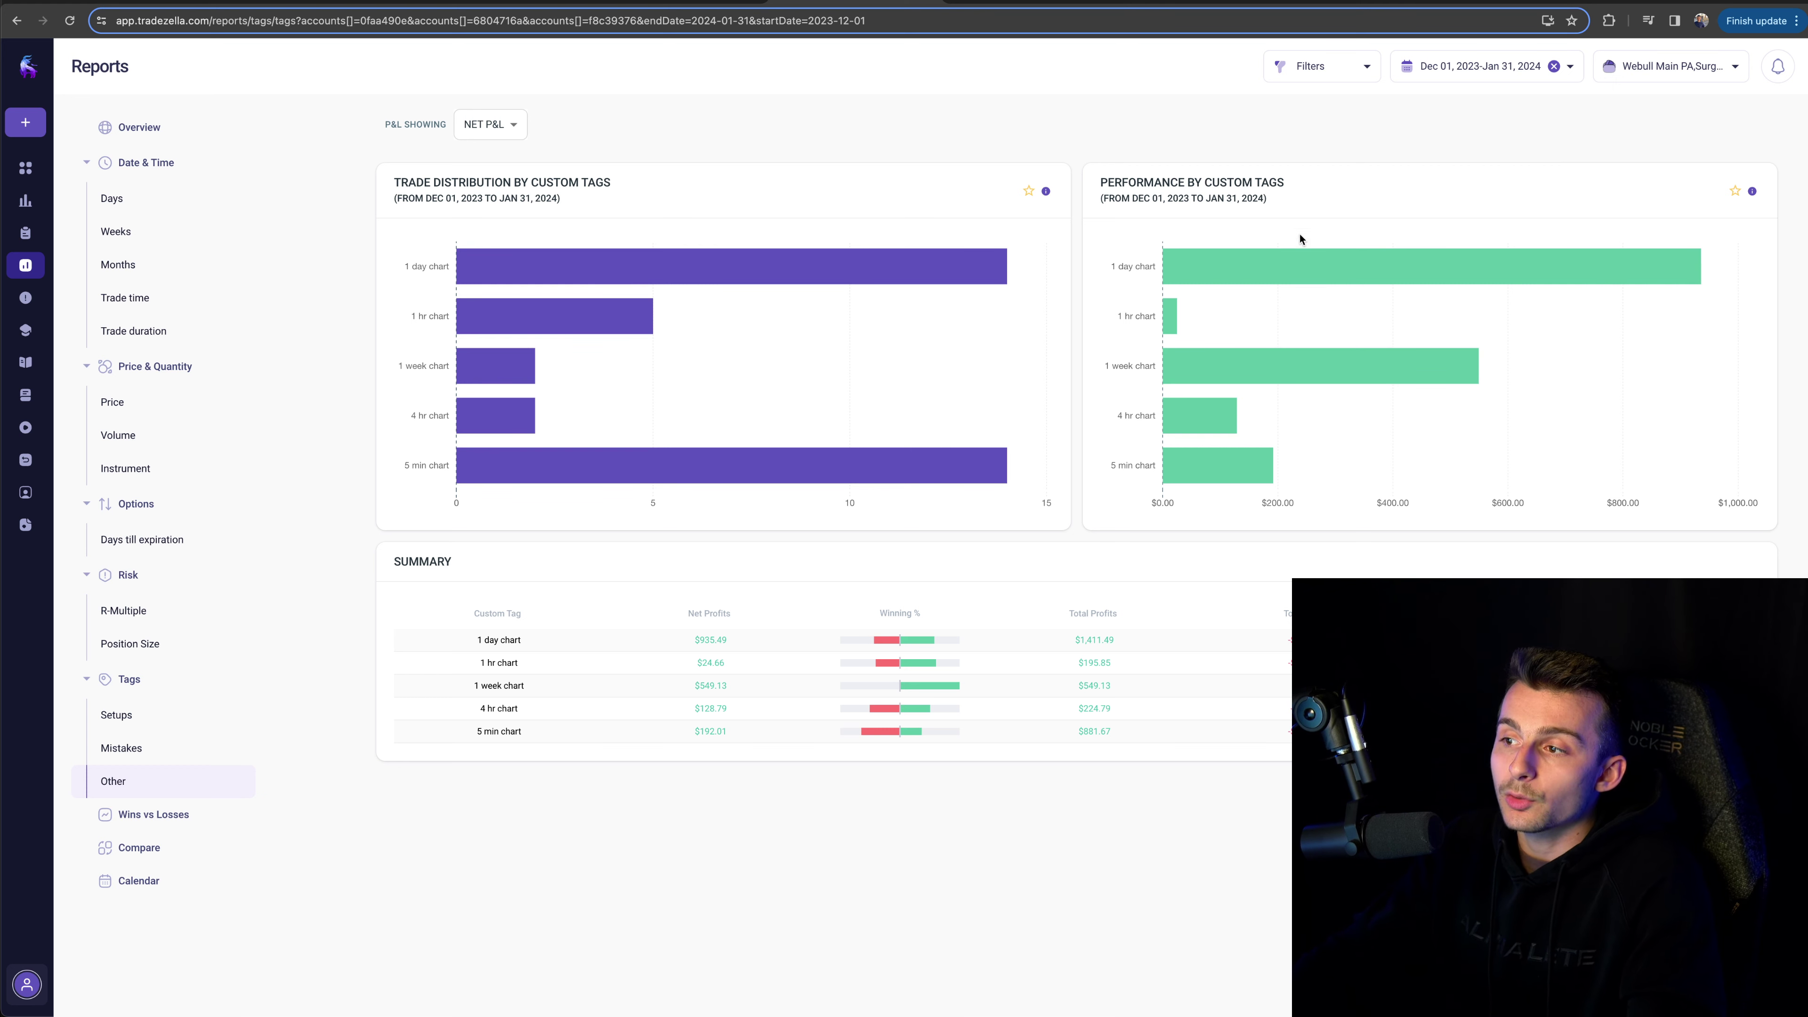
mouse_move(1298, 257)
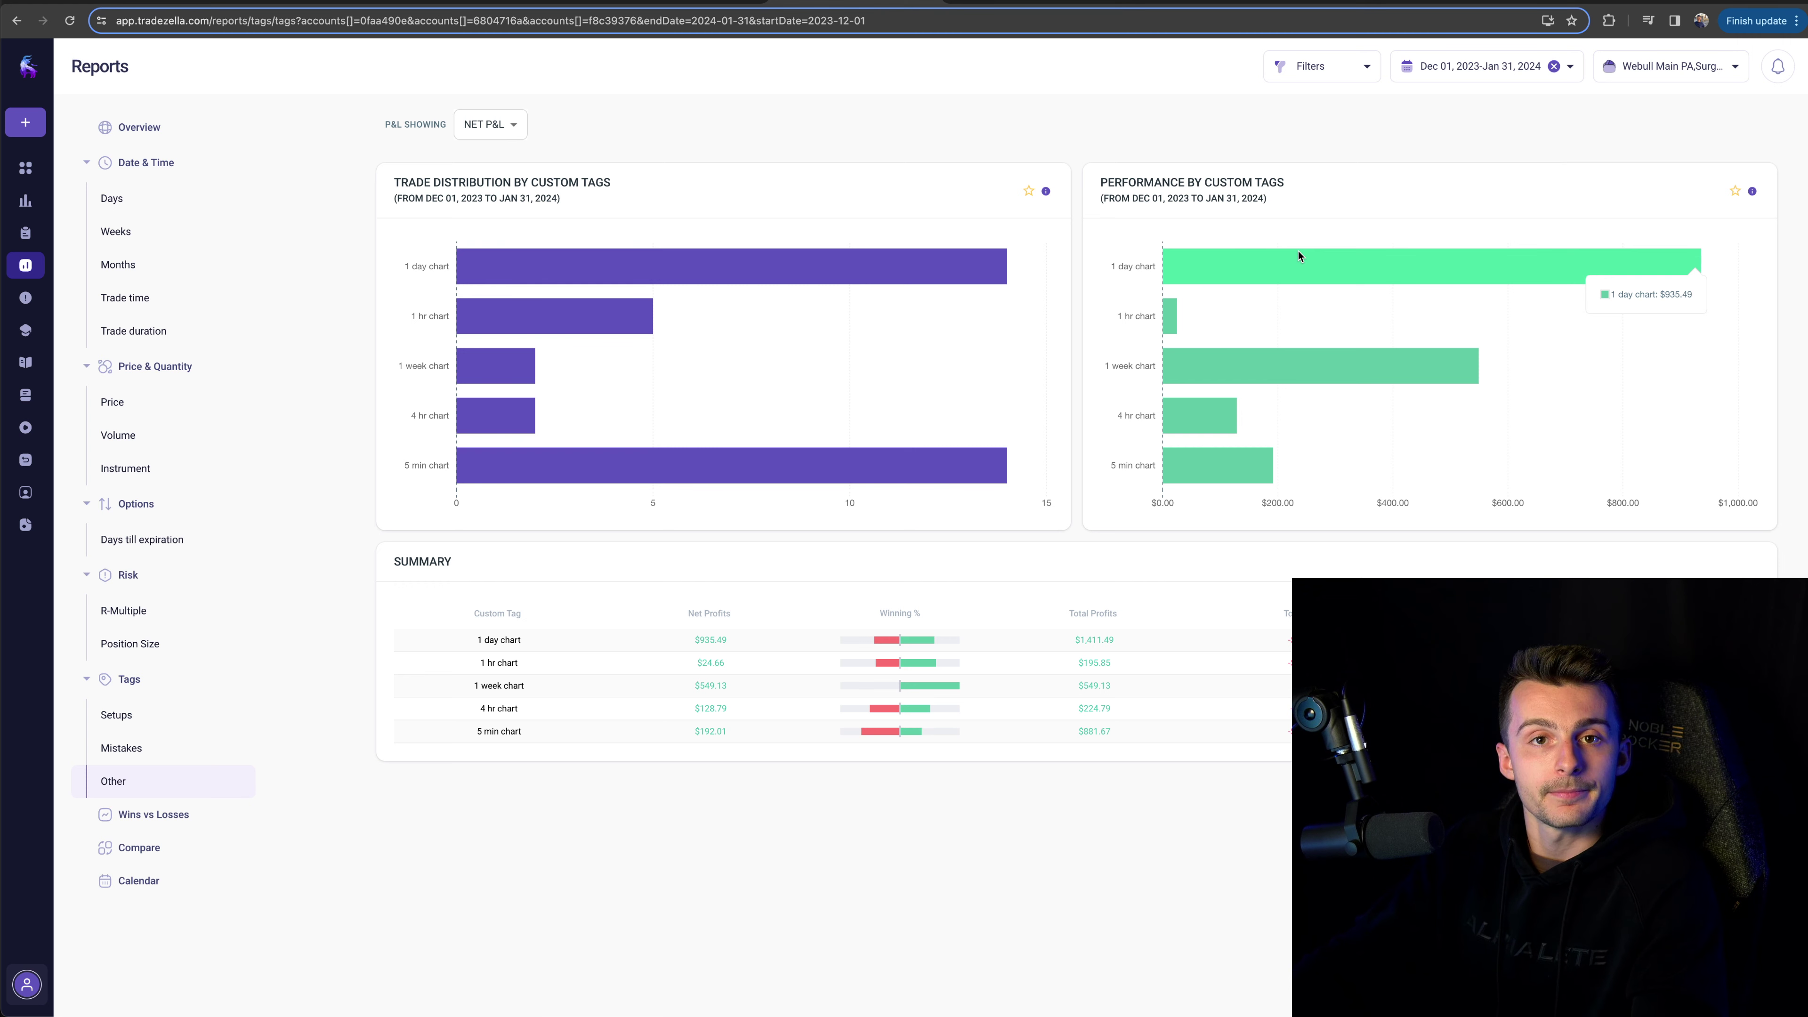
click(1454, 64)
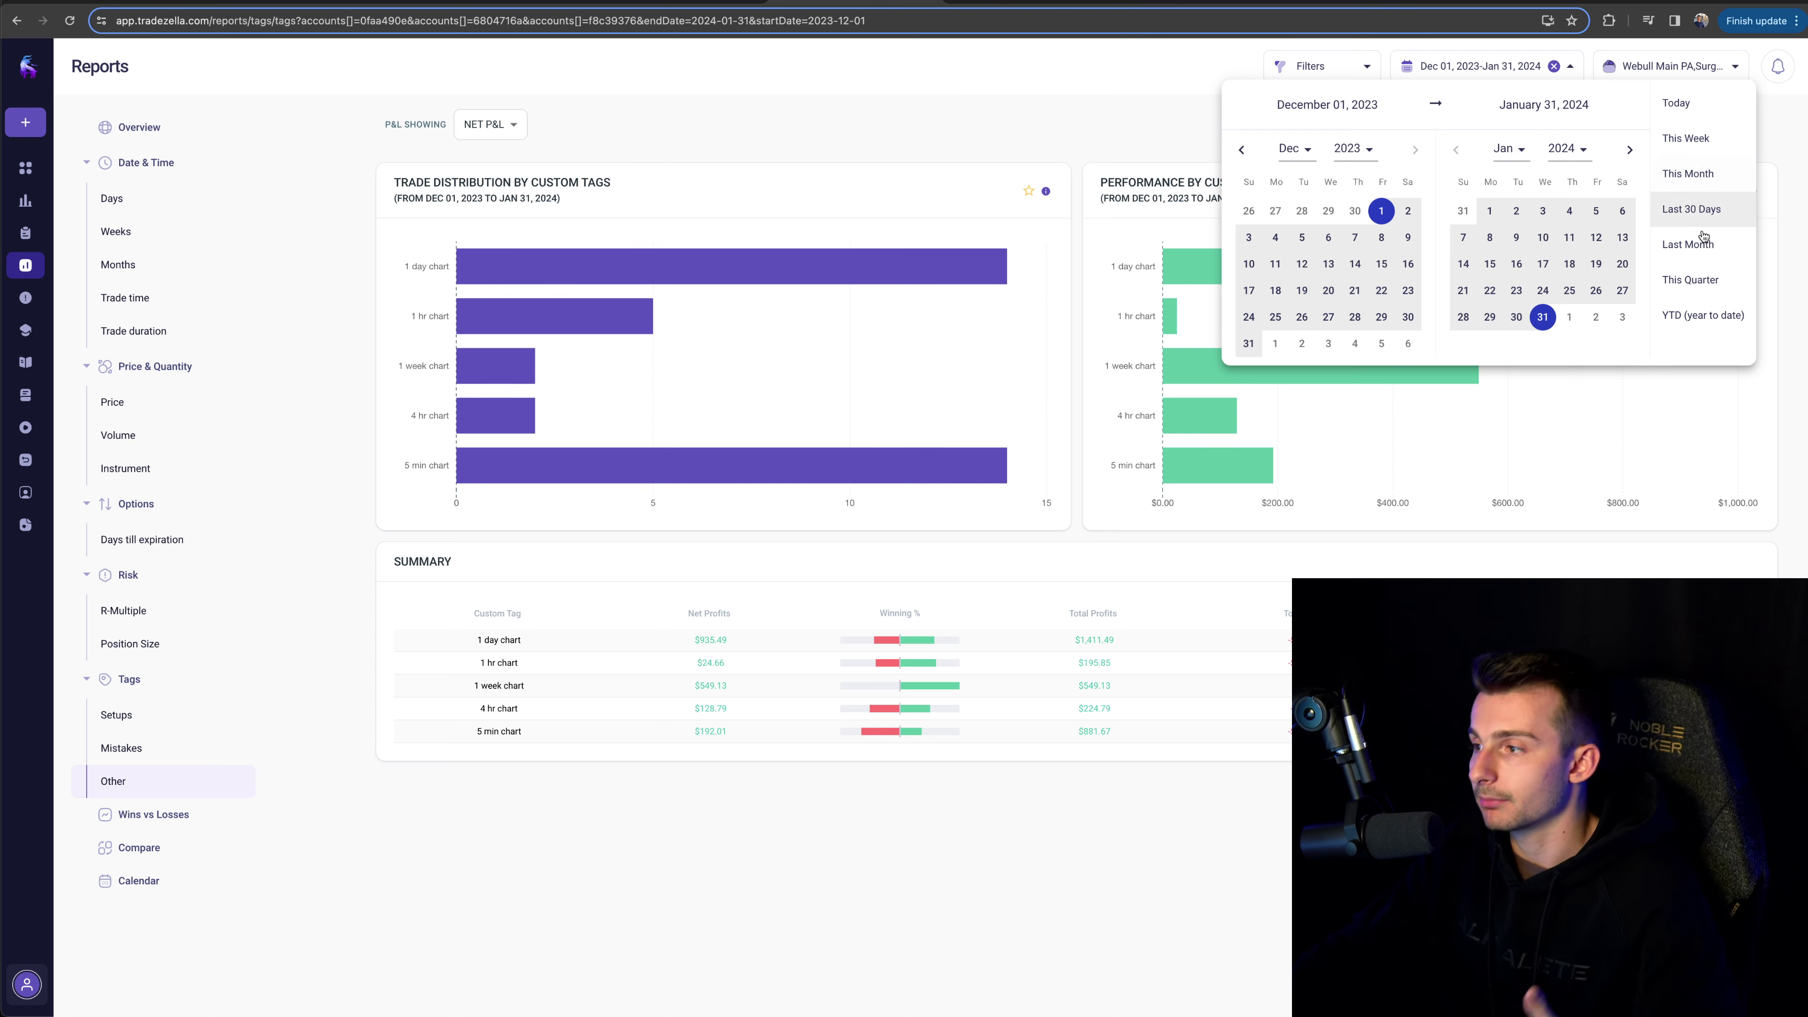
click(1688, 245)
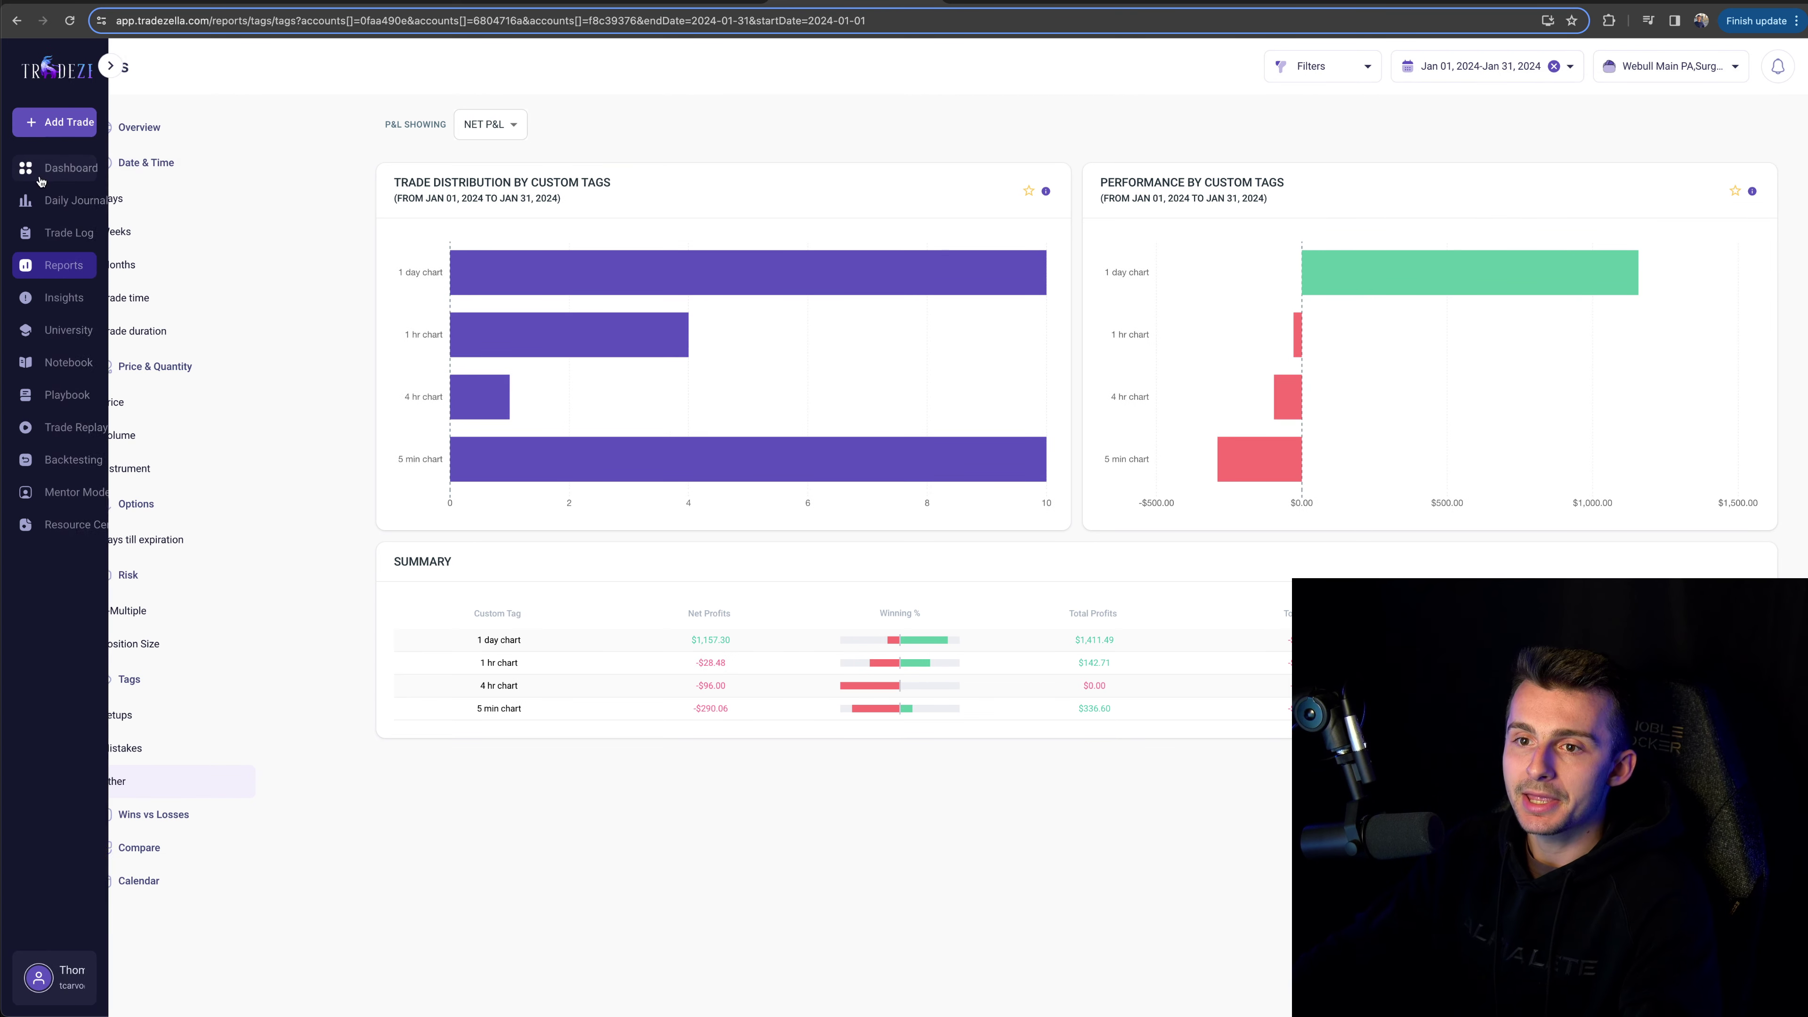
click(71, 168)
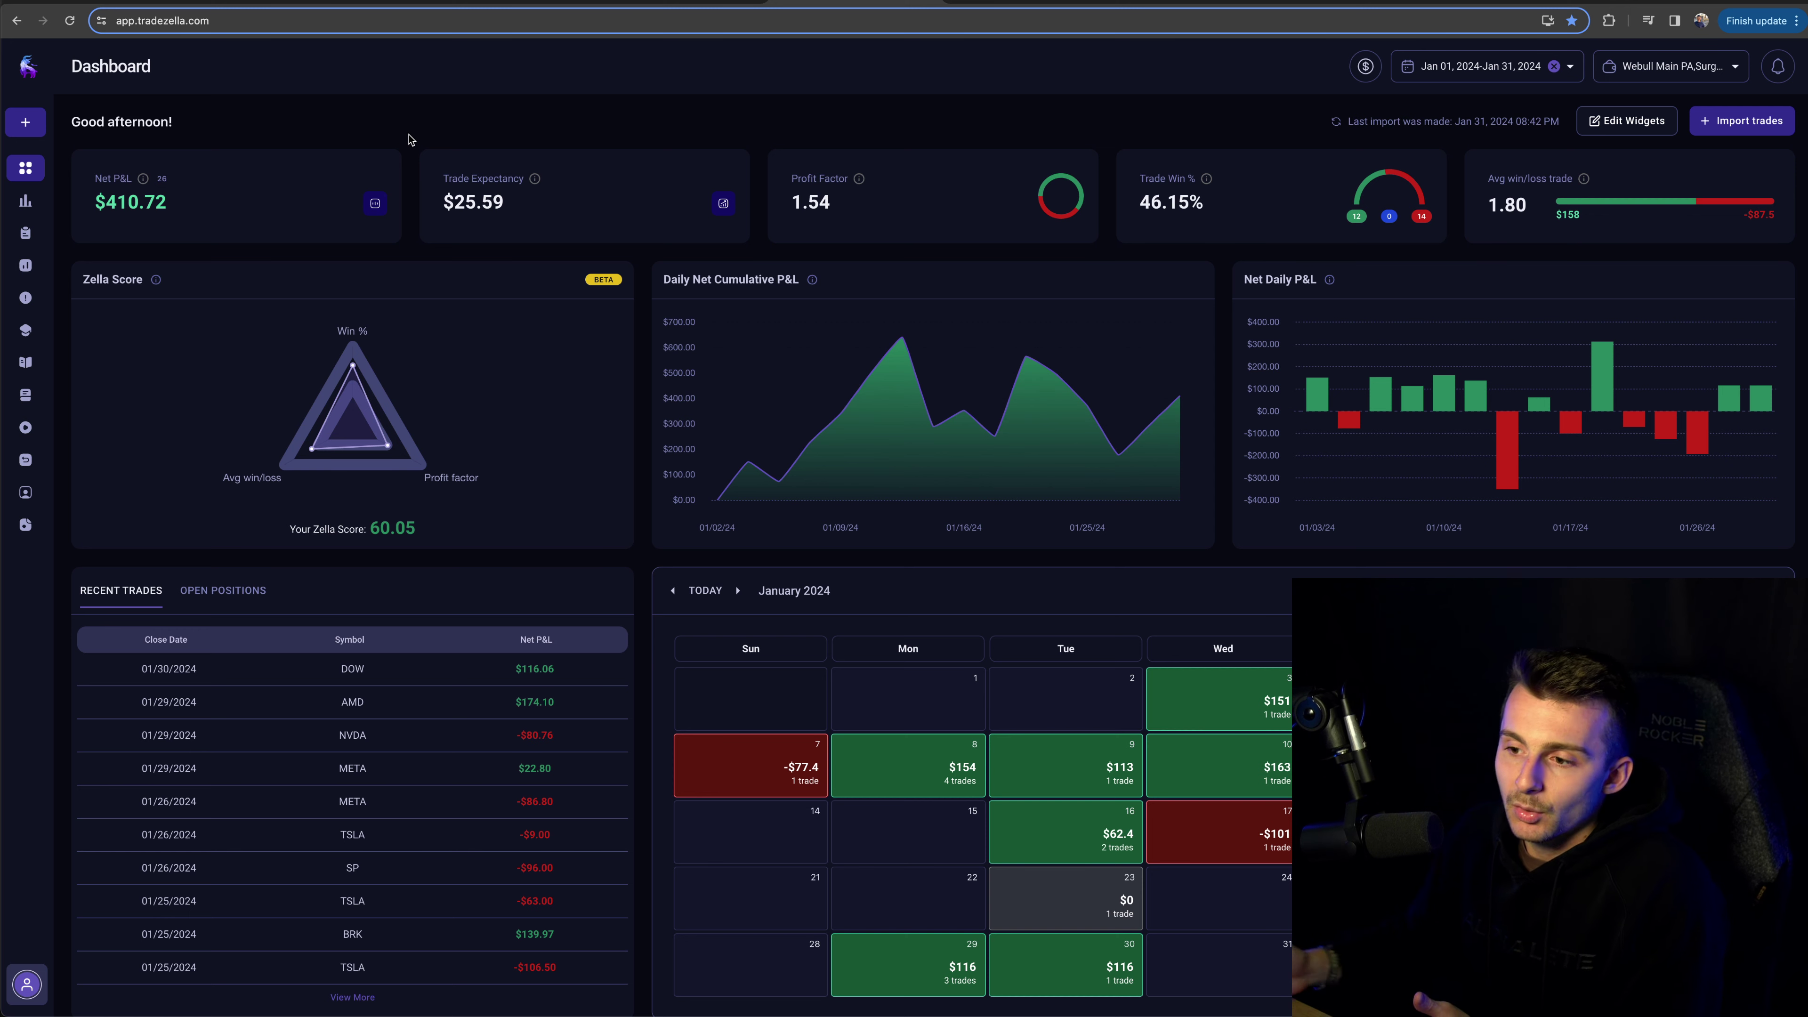
drag(200, 206, 93, 200)
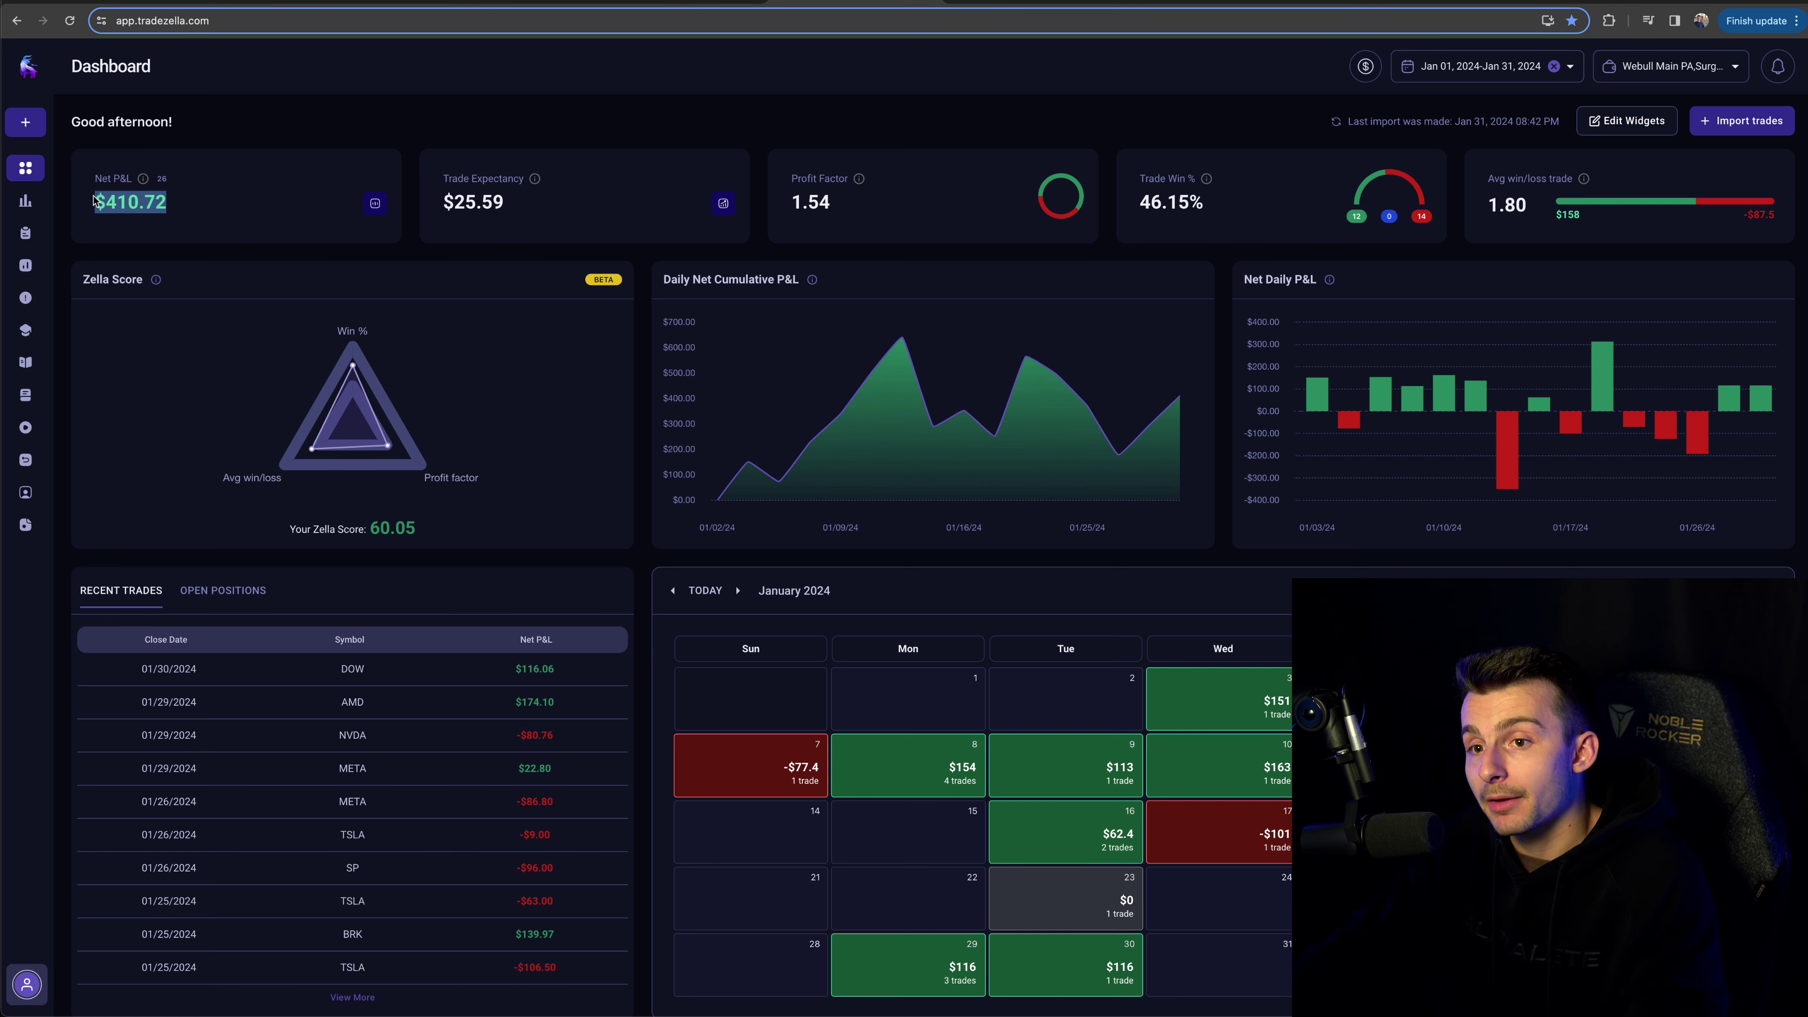
click(182, 226)
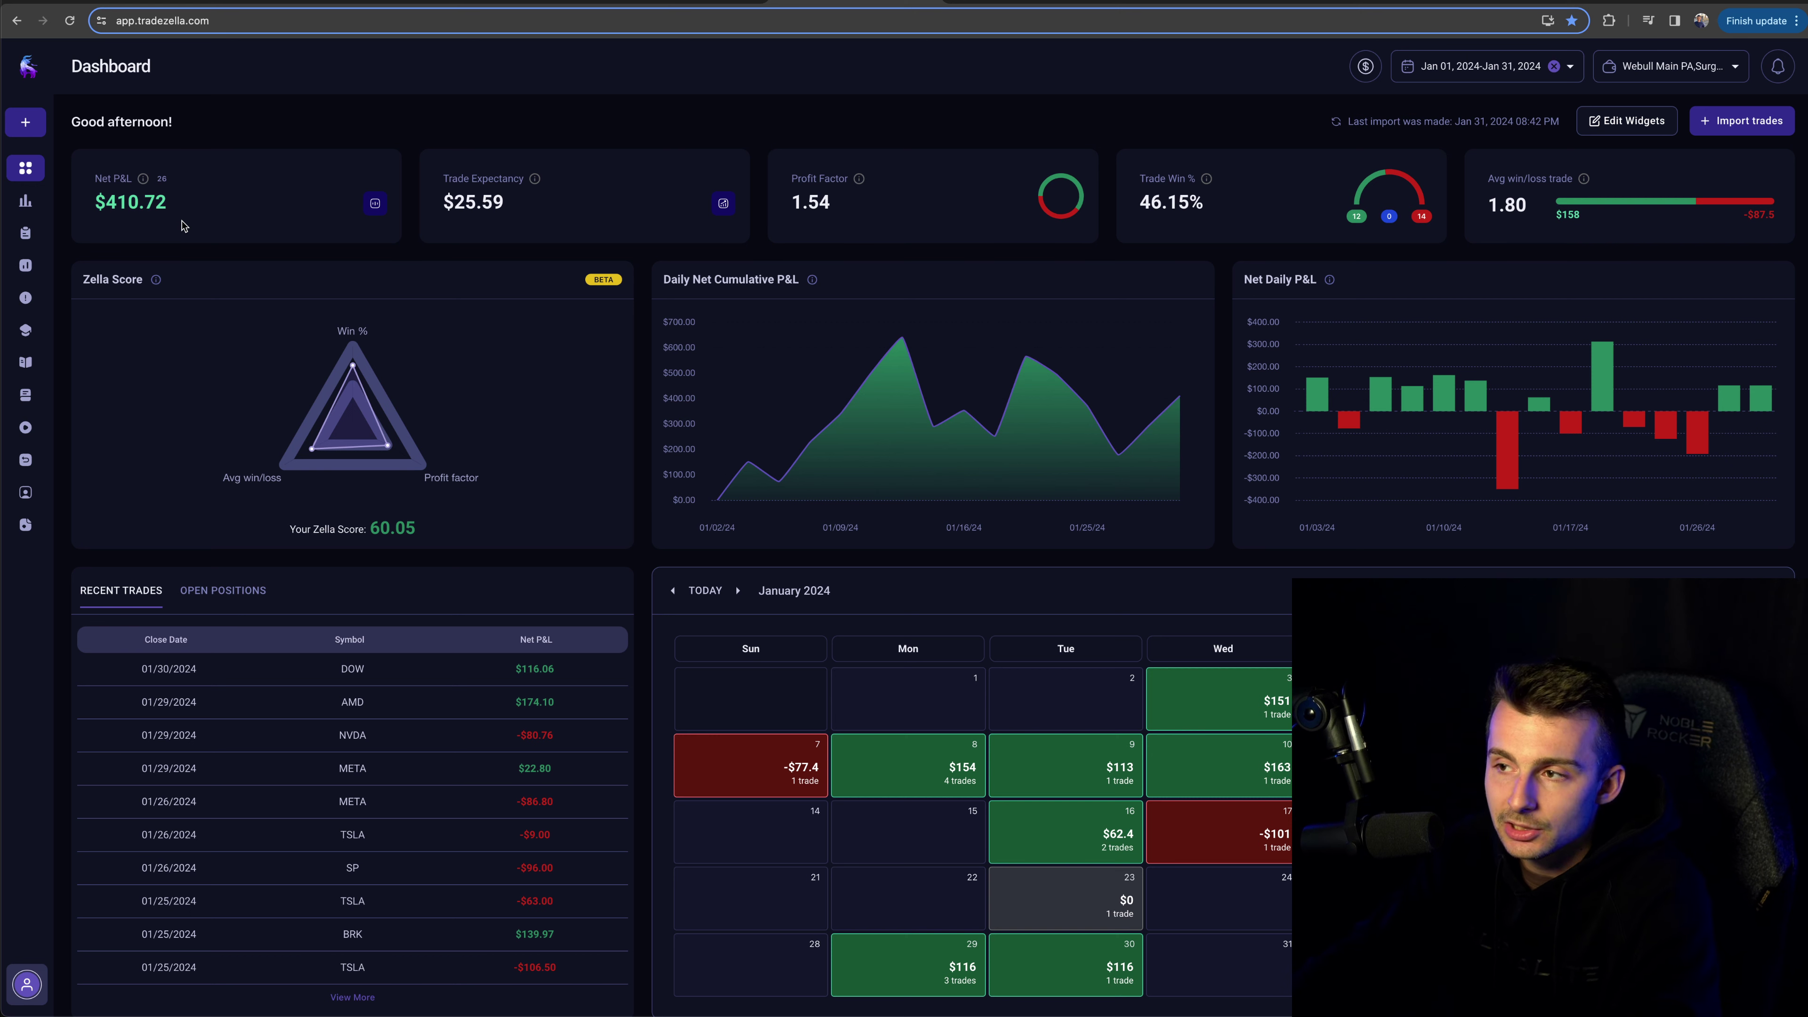